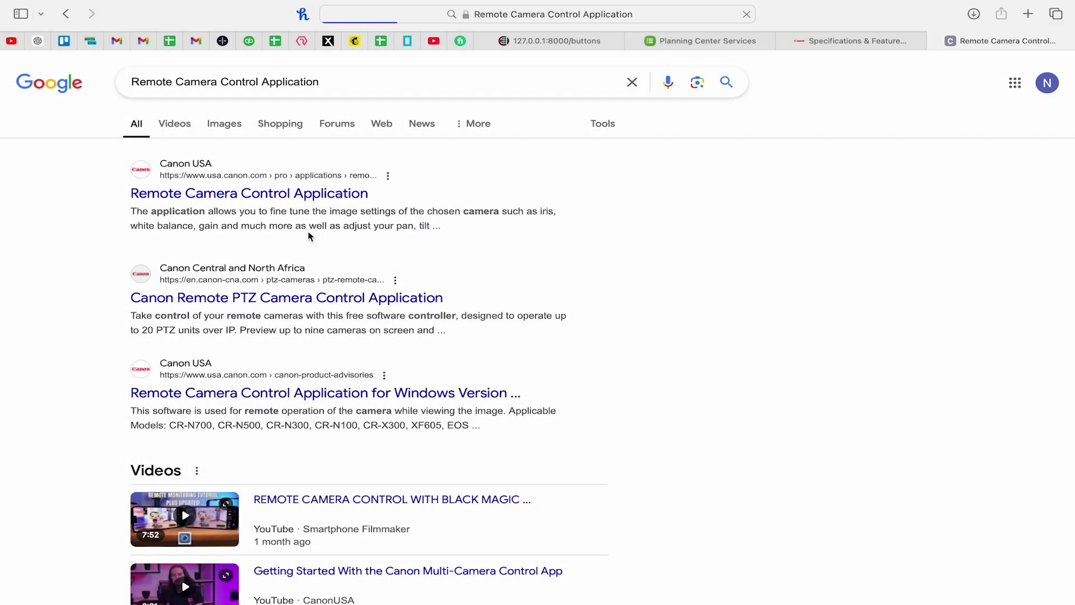
Open Canon's product page for the Remote Camera Control Application from the Google results
{"action": "left_click", "coordinate": [281, 196]}
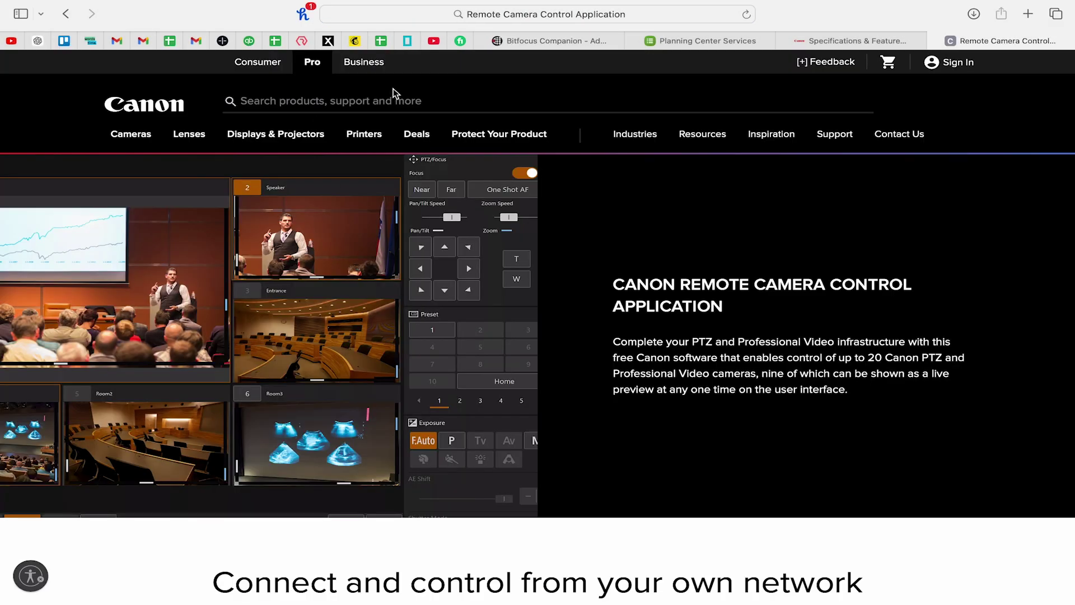
Go to the Canon CR-N500 product page and its Software & Drivers downloads
{"action": "scroll", "coordinate": [470, 246], "scroll_direction": "down", "scroll_amount": 1}
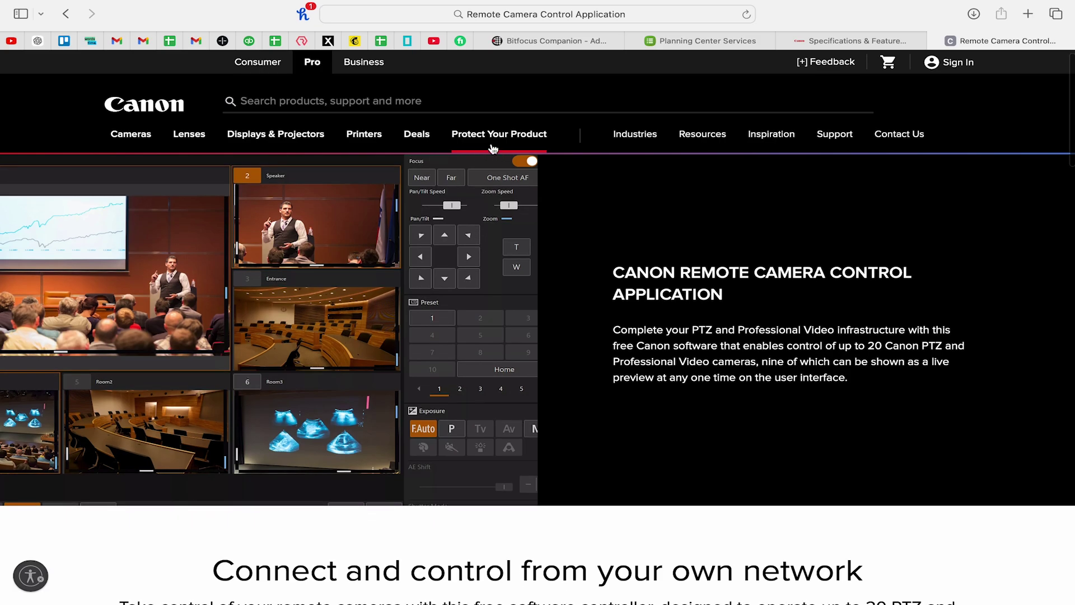
{"action": "scroll", "coordinate": [491, 269], "scroll_direction": "down", "scroll_amount": 6}
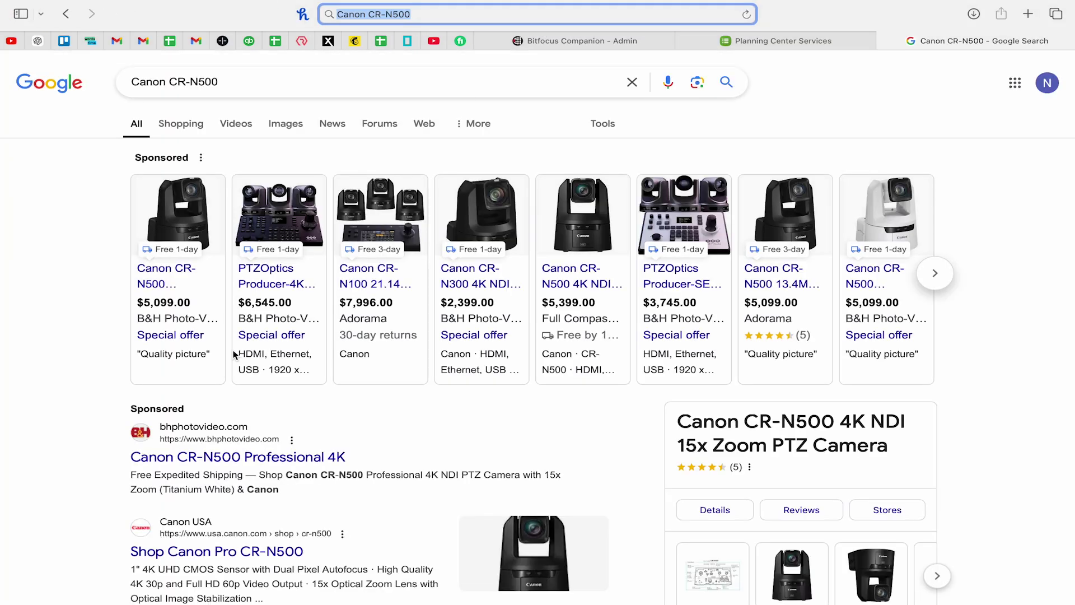
{"action": "scroll", "coordinate": [209, 461], "scroll_direction": "down", "scroll_amount": 4}
{"action": "left_click", "coordinate": [211, 361]}
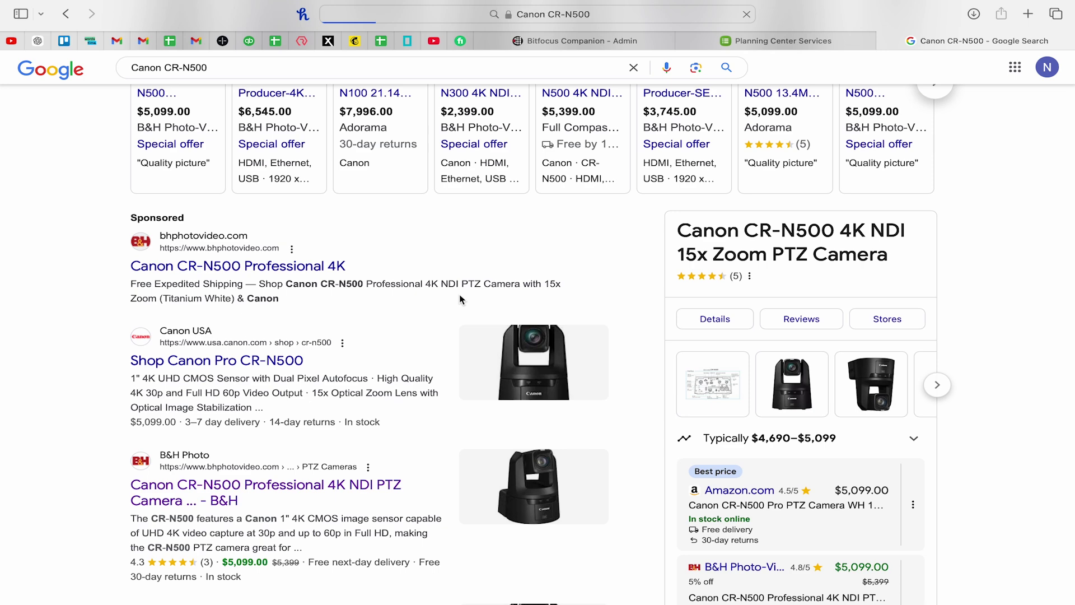
{"action": "scroll", "coordinate": [460, 299], "scroll_direction": "down", "scroll_amount": 4}
{"action": "scroll", "coordinate": [459, 299], "scroll_direction": "down", "scroll_amount": 15}
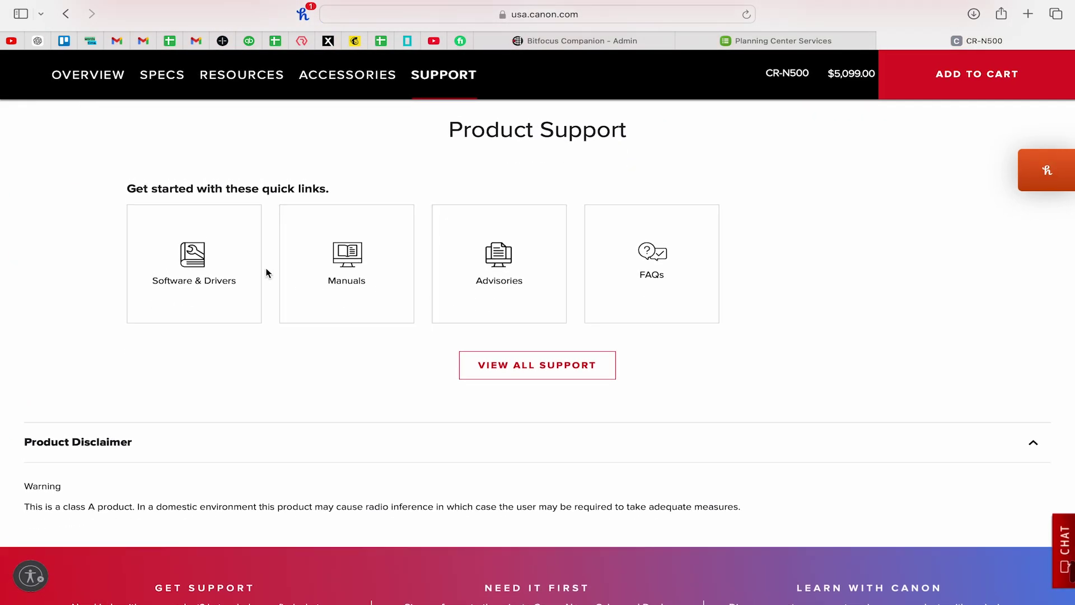
{"action": "scroll", "coordinate": [224, 280], "scroll_direction": "up", "scroll_amount": 1}
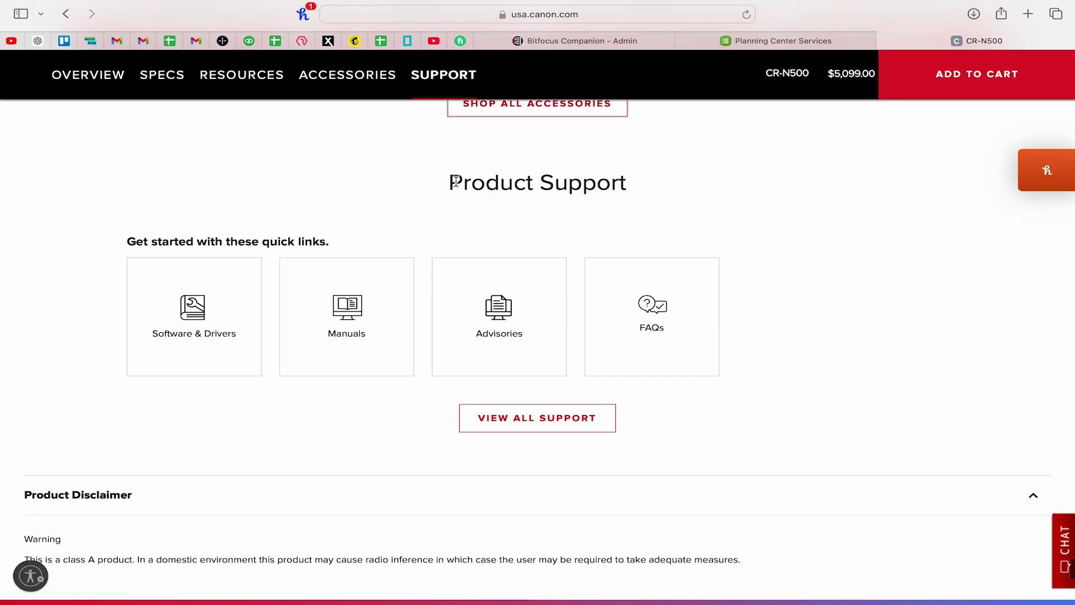
{"action": "left_click_drag", "start_coordinate": [462, 182], "coordinate": [632, 184]}
{"action": "left_click", "coordinate": [474, 216]}
{"action": "left_click", "coordinate": [182, 315]}
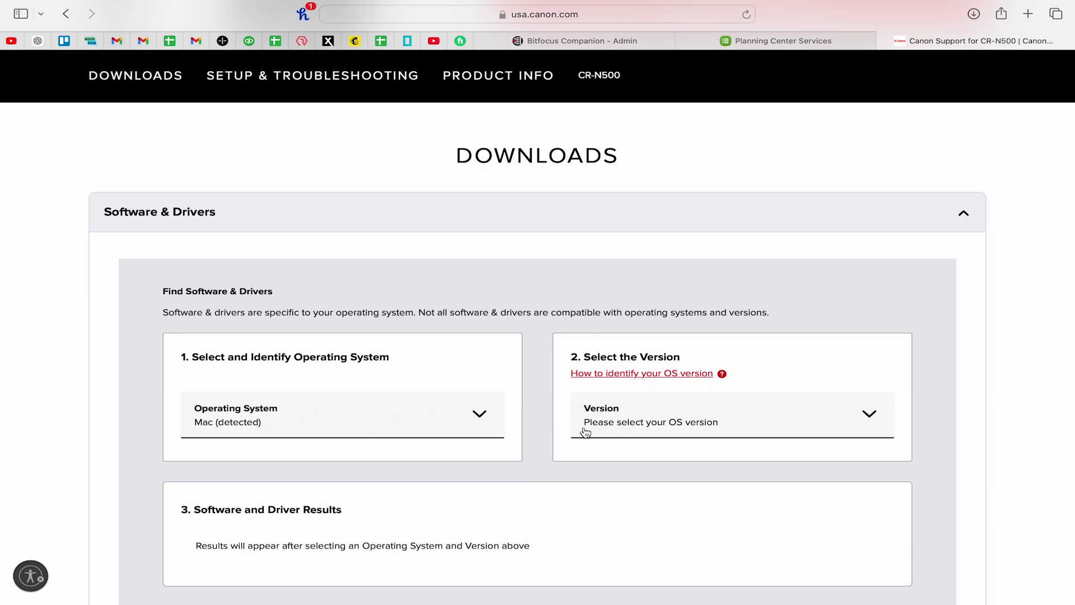
Filter downloads to macOS Sonoma v14 and download Remote Camera Control Application Ver. 1.3.0
{"action": "left_click", "coordinate": [644, 418]}
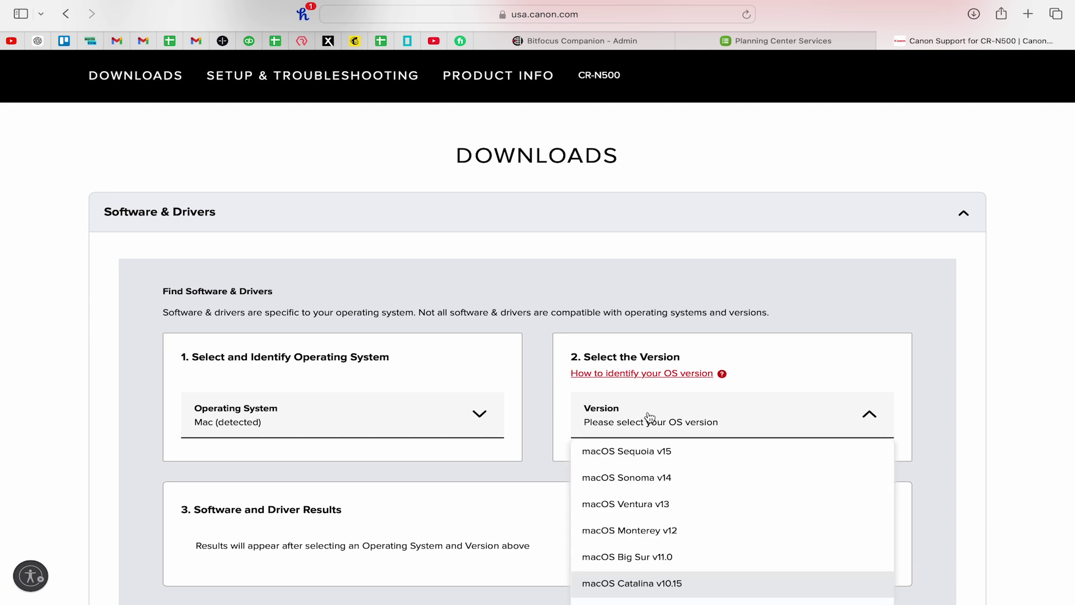
{"action": "left_click", "coordinate": [644, 475]}
{"action": "scroll", "coordinate": [541, 405], "scroll_direction": "down", "scroll_amount": 5}
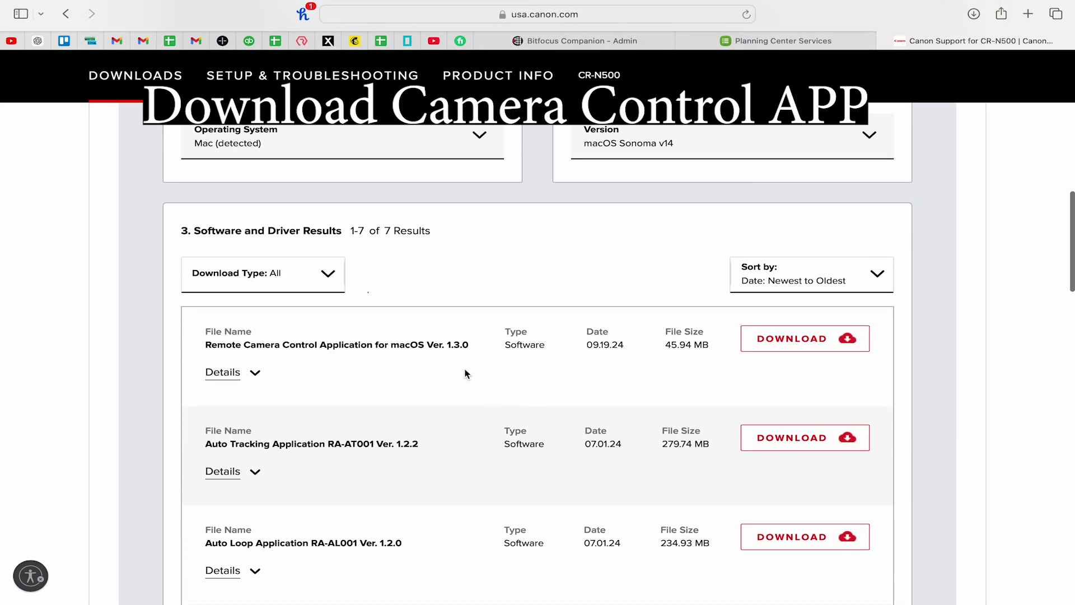
{"action": "scroll", "coordinate": [465, 374], "scroll_direction": "down", "scroll_amount": 1}
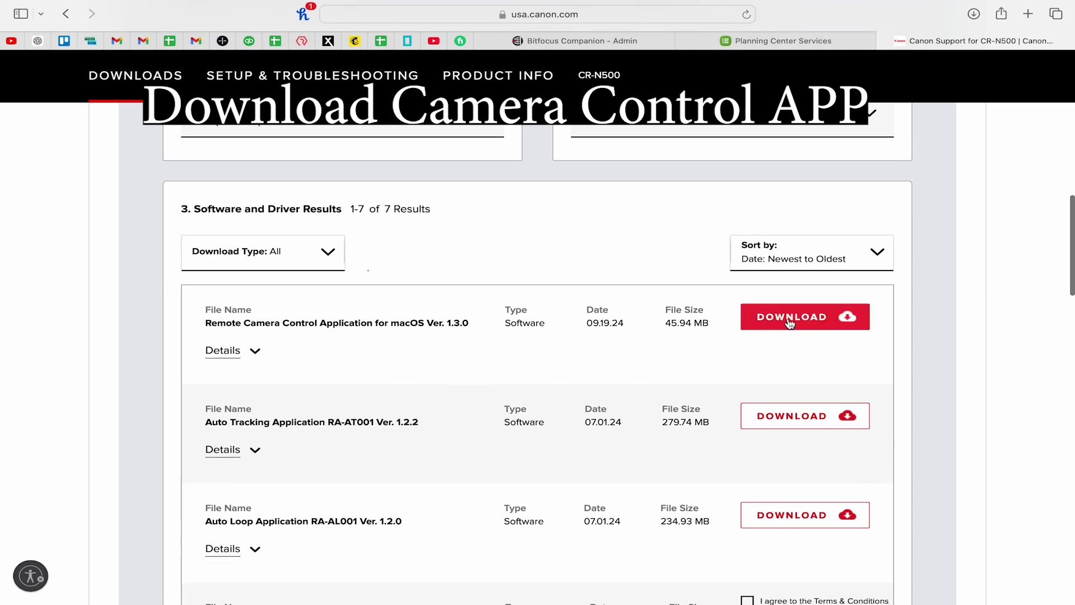
{"action": "left_click_drag", "start_coordinate": [227, 323], "coordinate": [382, 323]}
{"action": "left_click", "coordinate": [382, 323]}
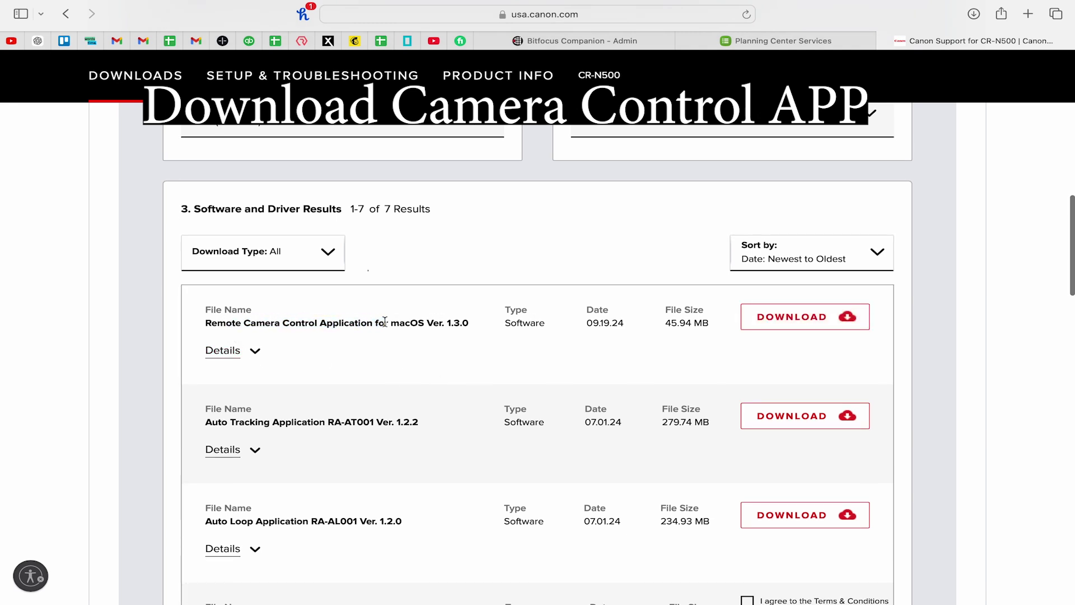
{"action": "scroll", "coordinate": [384, 321], "scroll_direction": "down", "scroll_amount": 1}
{"action": "left_click", "coordinate": [813, 289]}
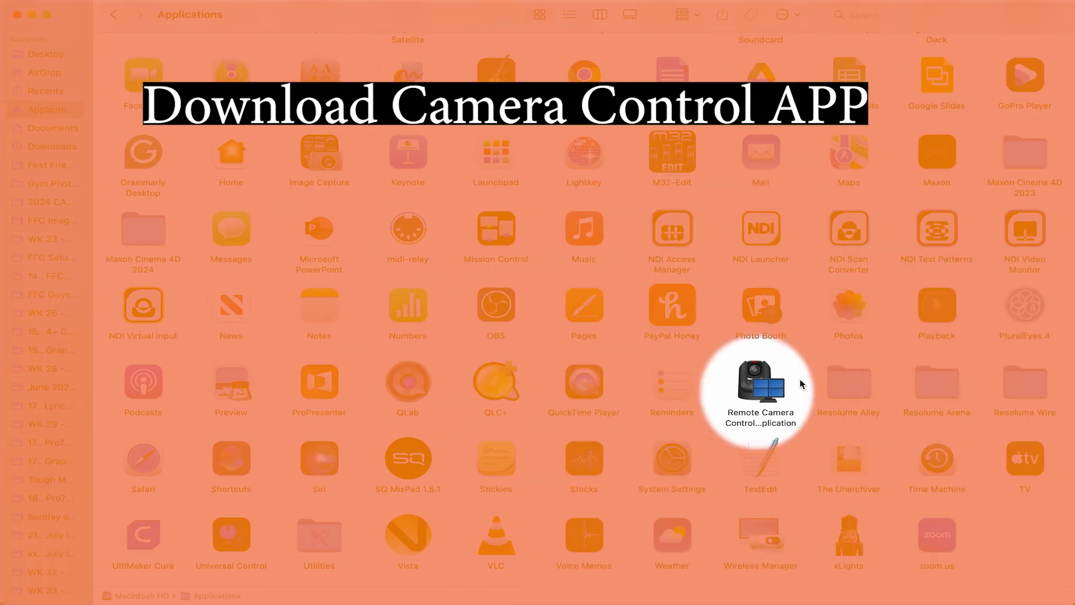
Launch Remote Camera Control Application and start adding a camera from Camera Management
{"action": "left_click", "coordinate": [753, 378]}
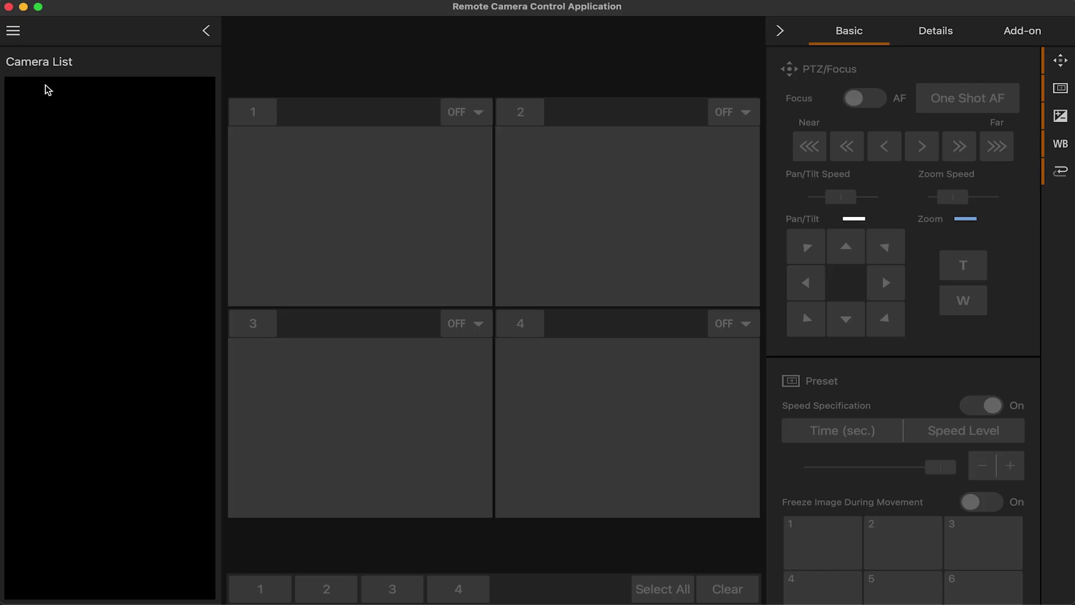
{"action": "left_click", "coordinate": [12, 30]}
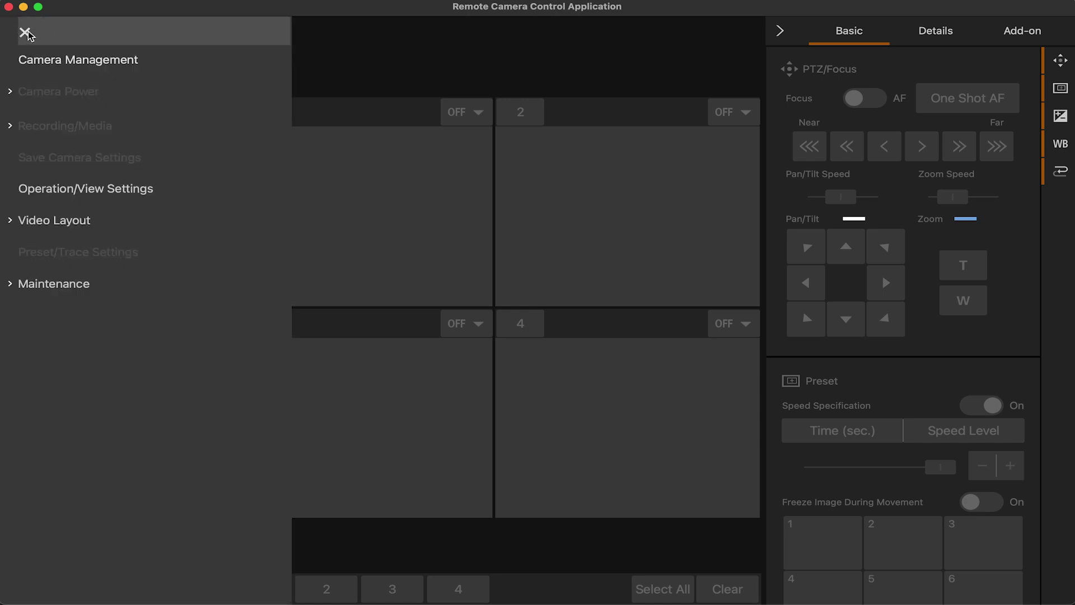
{"action": "left_click", "coordinate": [76, 59]}
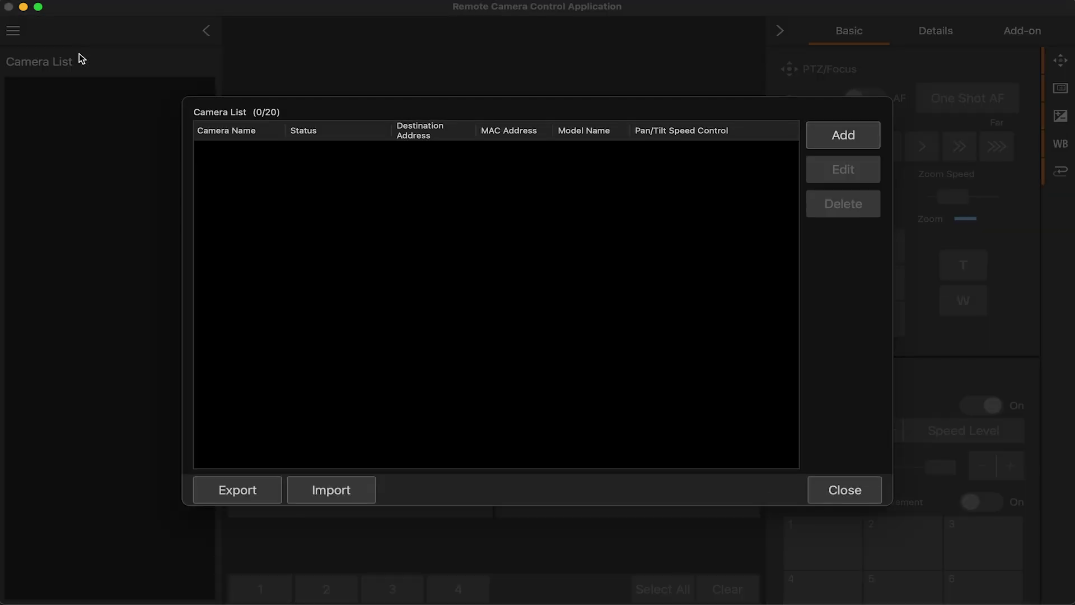
{"action": "left_click", "coordinate": [820, 137]}
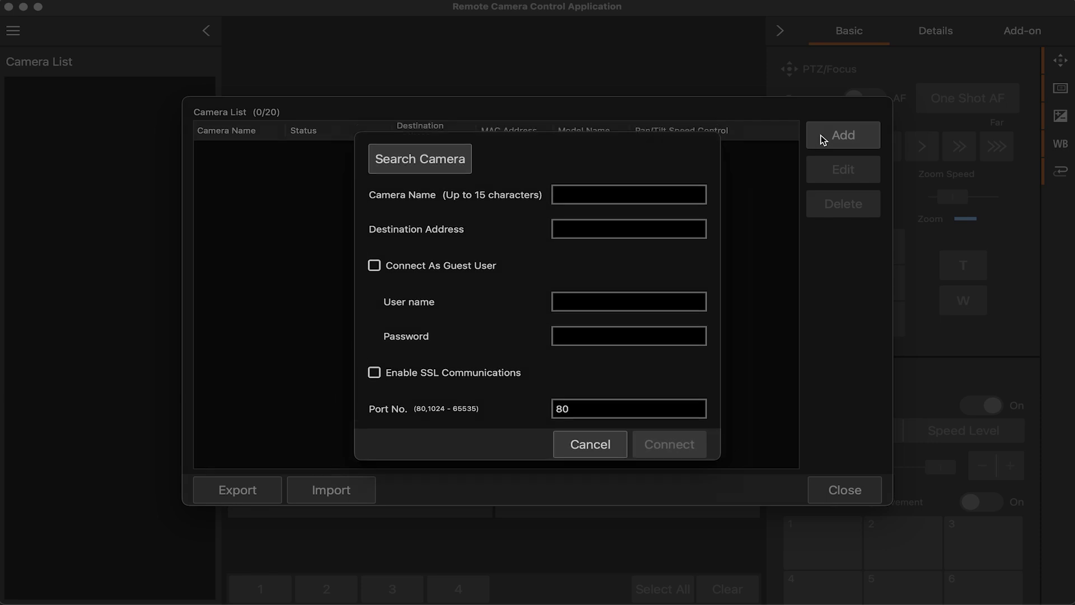
Search the network and choose the CR-N500 at 10.0.134.249
{"action": "left_click", "coordinate": [421, 164]}
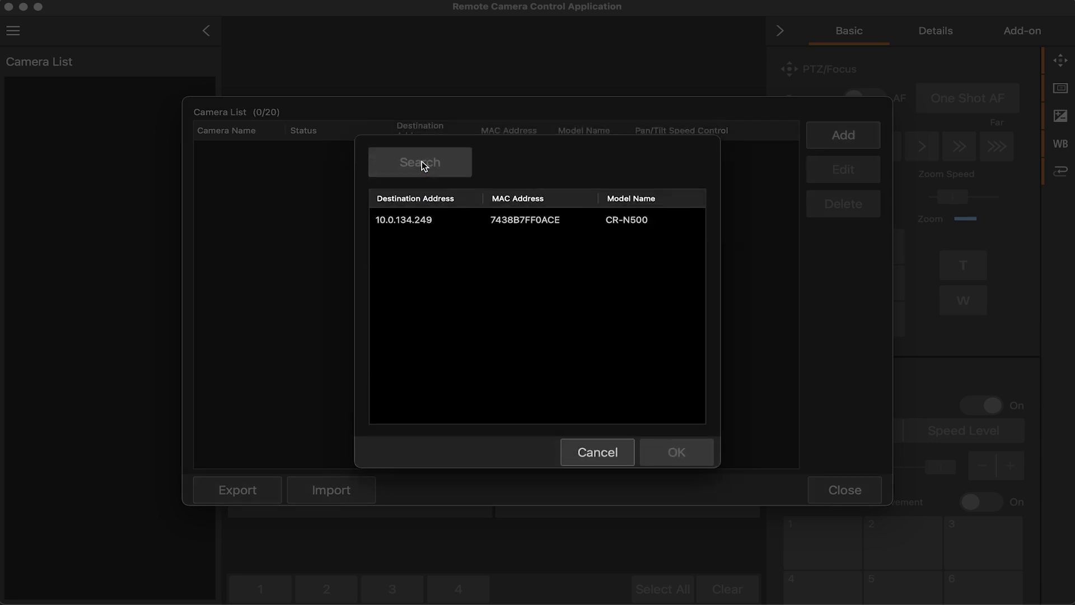
{"action": "left_click", "coordinate": [427, 222]}
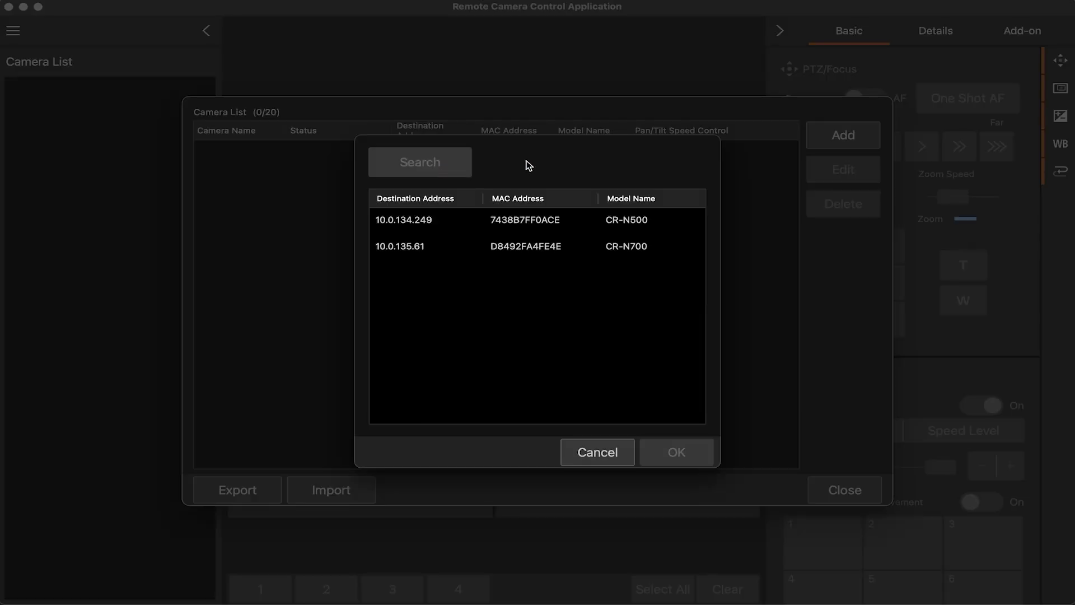
{"action": "left_click", "coordinate": [415, 227]}
{"action": "left_click", "coordinate": [411, 245]}
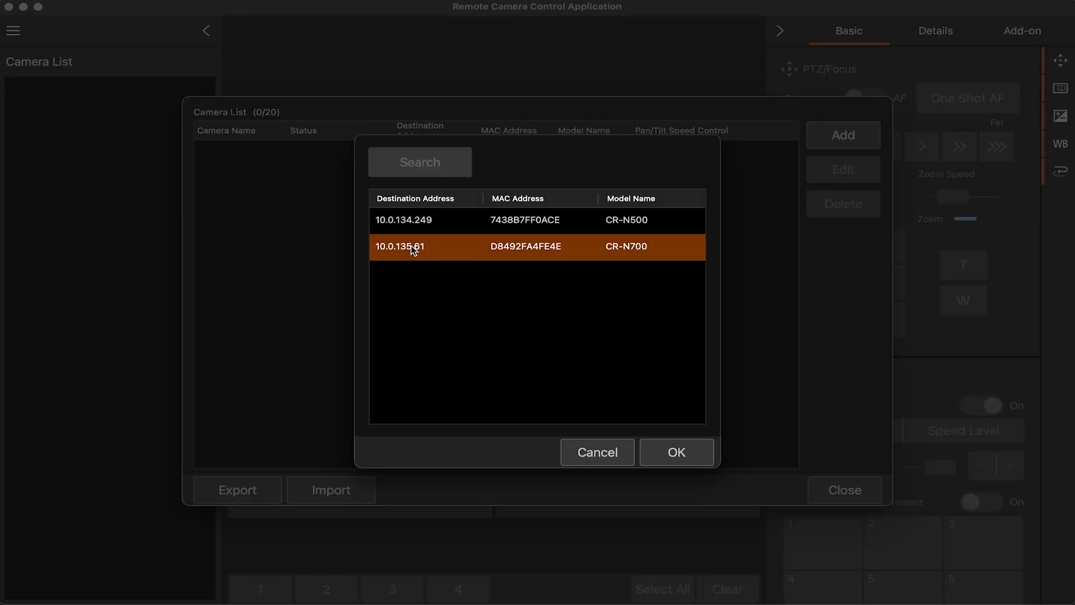
{"action": "left_click", "coordinate": [458, 229]}
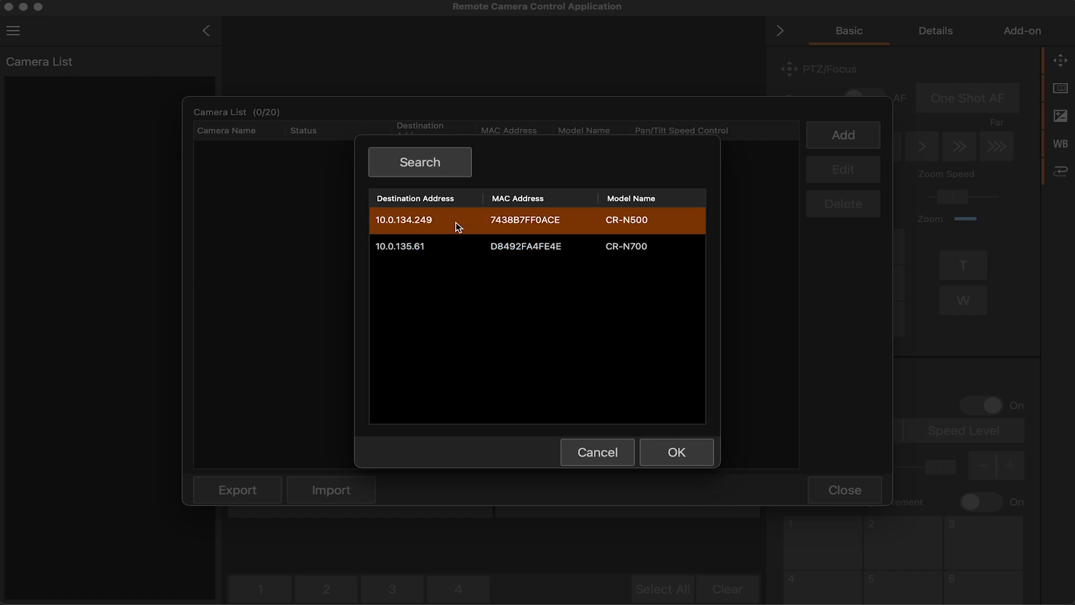
{"action": "left_click", "coordinate": [678, 457]}
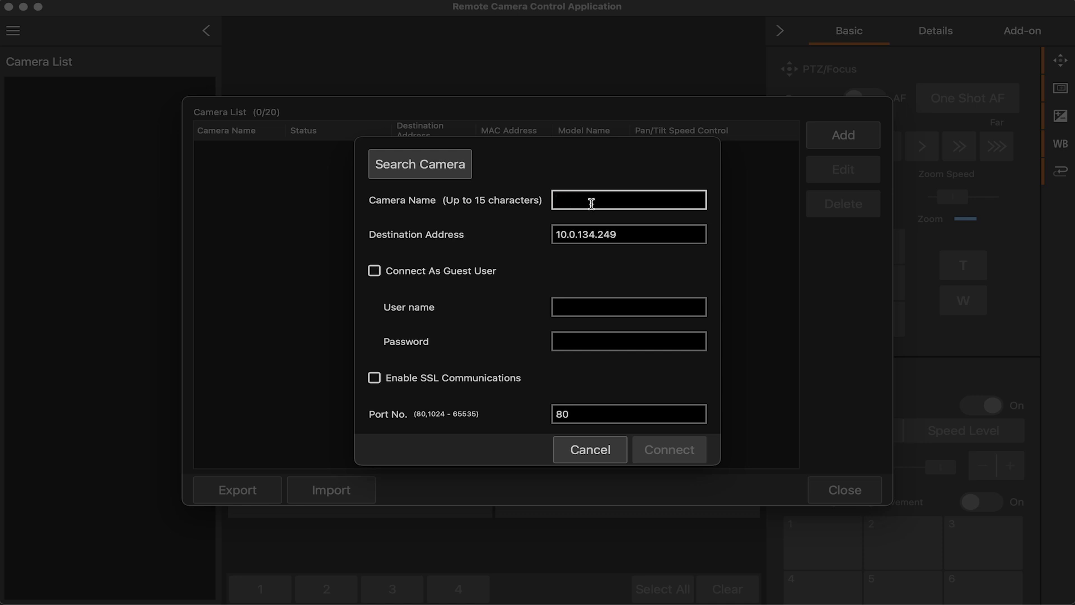
Name the camera N500, enter the administrator user name and password, and connect it
{"action": "type", "text": "N500"}
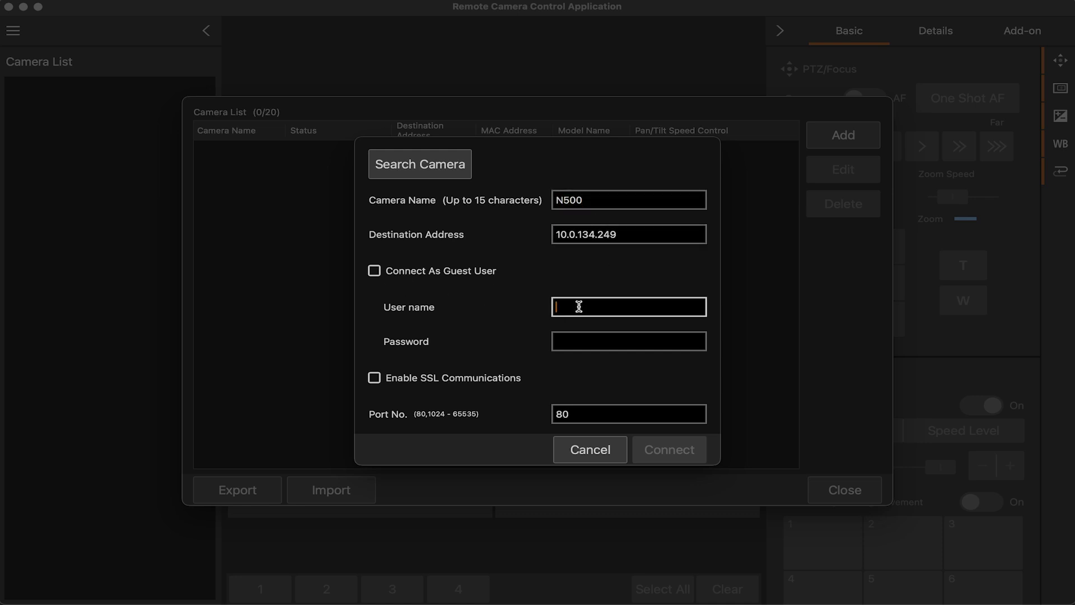
{"action": "left_click", "coordinate": [373, 271]}
{"action": "left_click", "coordinate": [374, 271]}
{"action": "left_click", "coordinate": [619, 310]}
{"action": "type", "text": "Admin"}
{"action": "key", "text": "Tab"}
{"action": "type", "text": "•"}
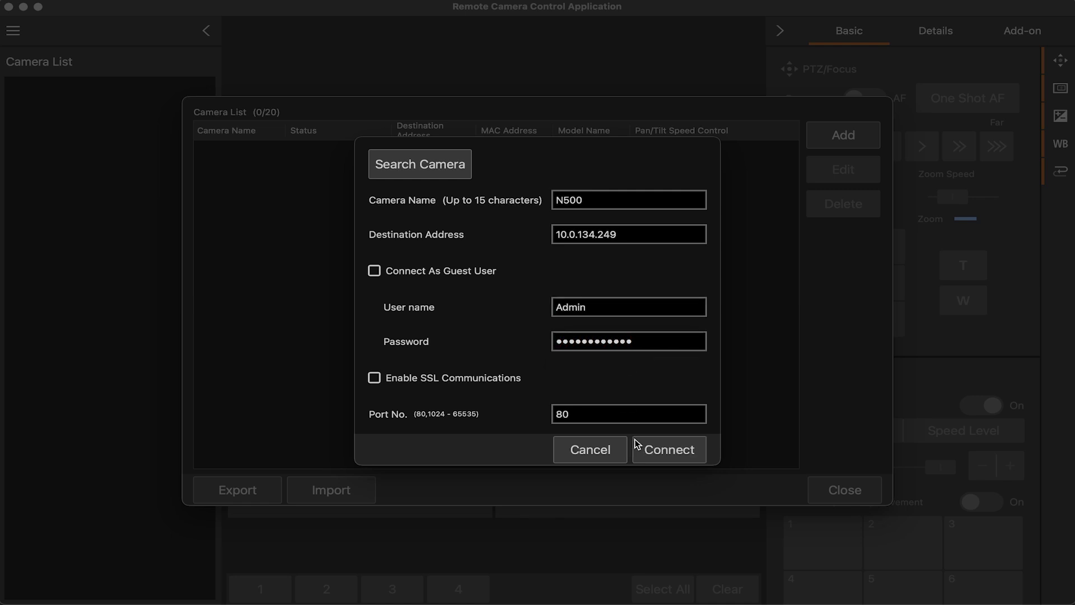
{"action": "left_click", "coordinate": [657, 445]}
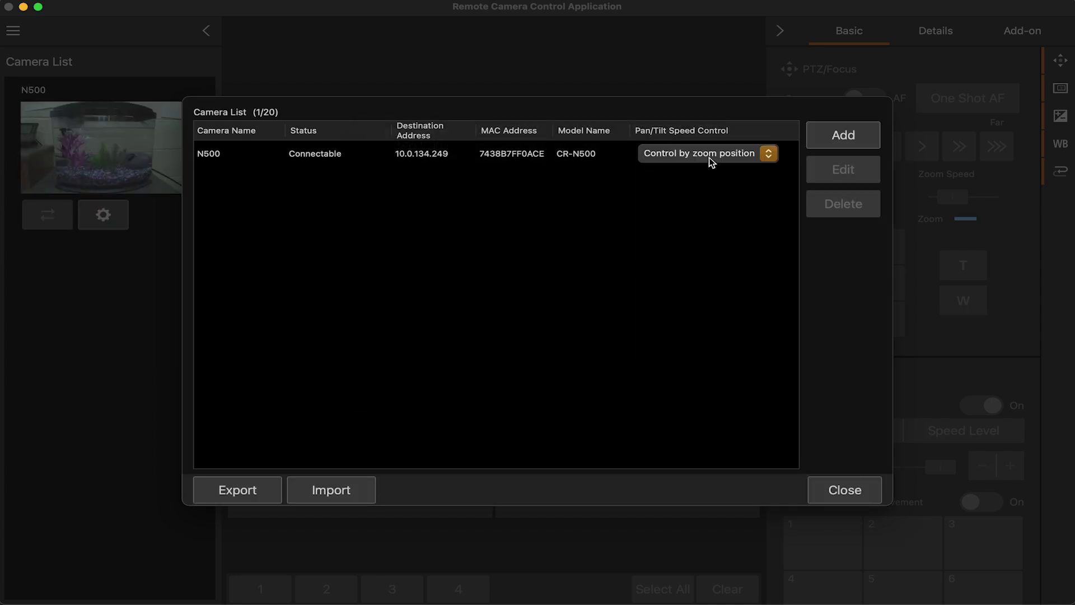
{"action": "left_click", "coordinate": [857, 134]}
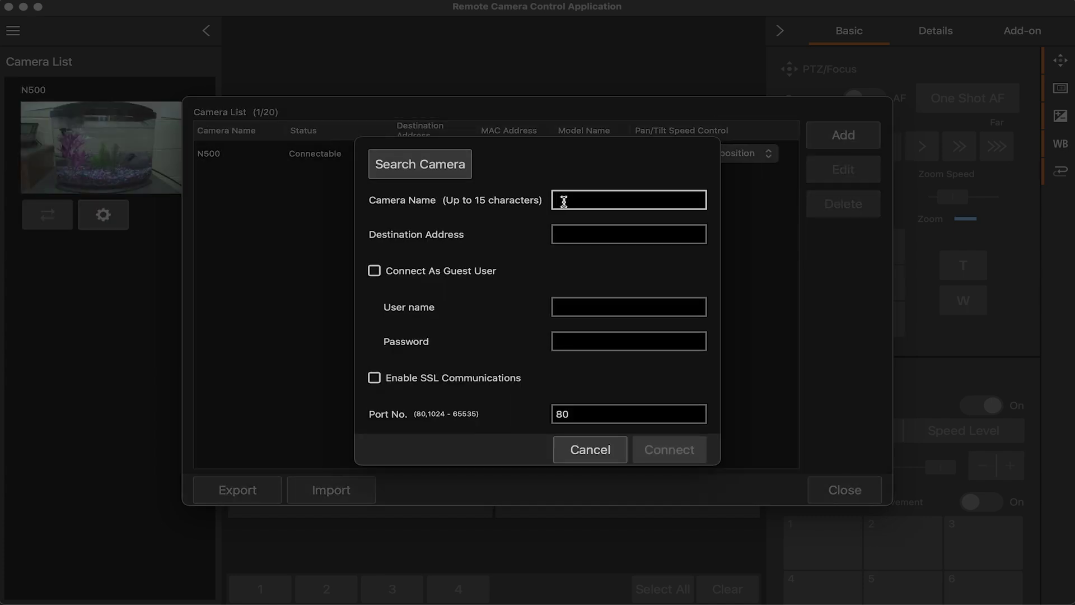
Add the CR-N700 at 10.0.135.61 as N700 with administrator login, then open export options
{"action": "left_click", "coordinate": [435, 175]}
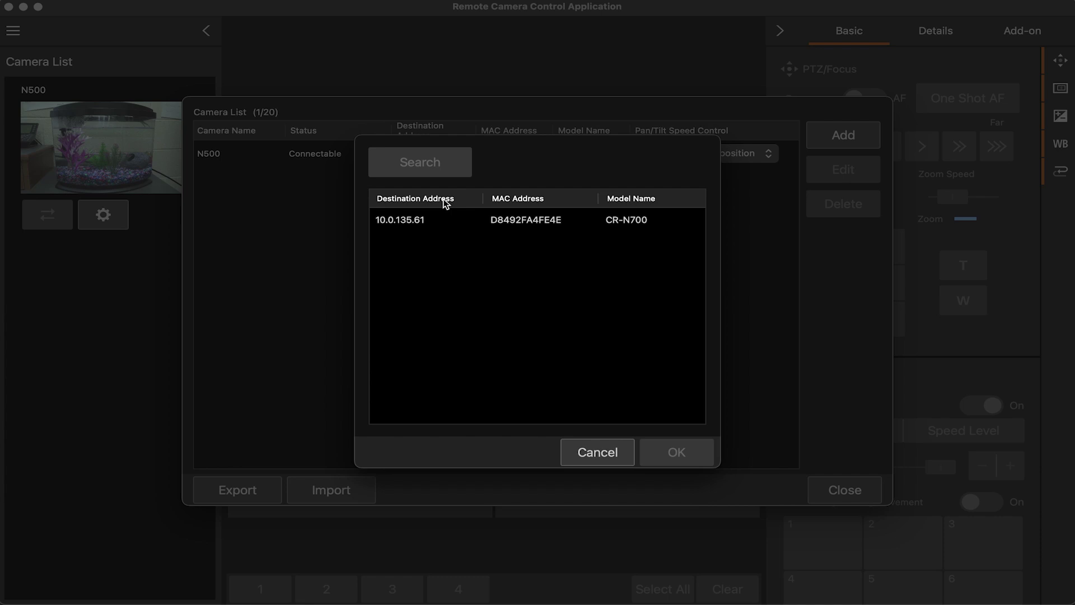
{"action": "left_click", "coordinate": [421, 220]}
{"action": "left_click", "coordinate": [700, 451]}
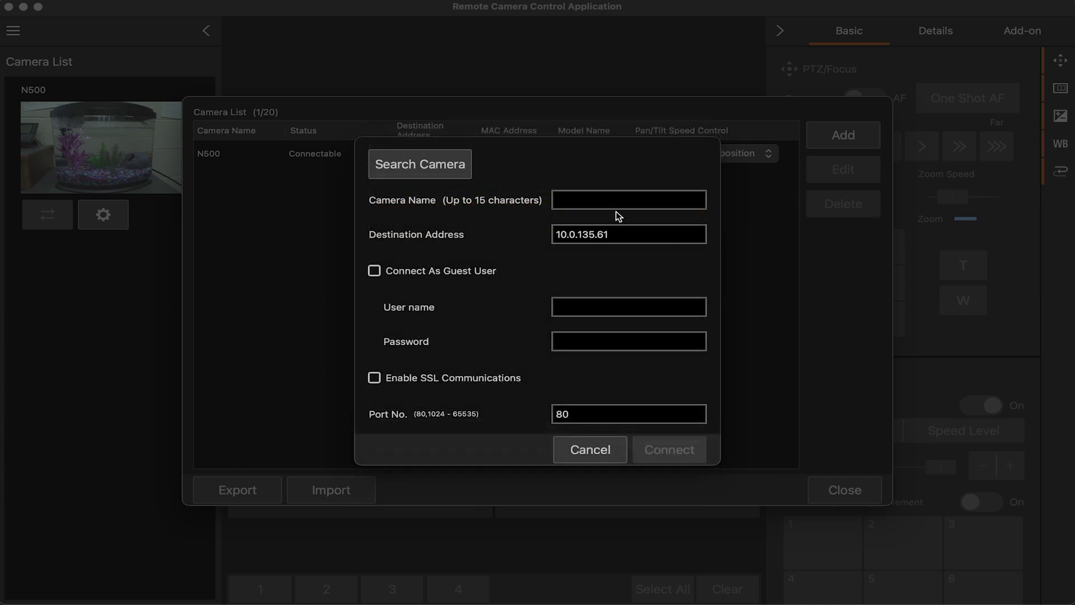
{"action": "left_click", "coordinate": [612, 199]}
{"action": "type", "text": "N7"}
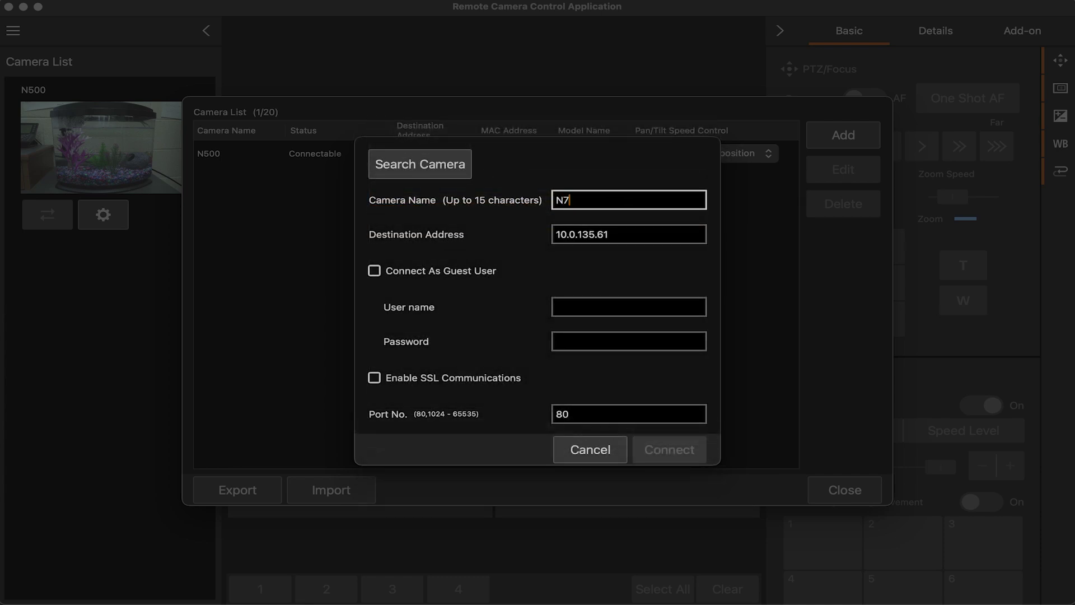
{"action": "type", "text": "00"}
{"action": "left_click", "coordinate": [610, 307]}
{"action": "type", "text": "Ad"}
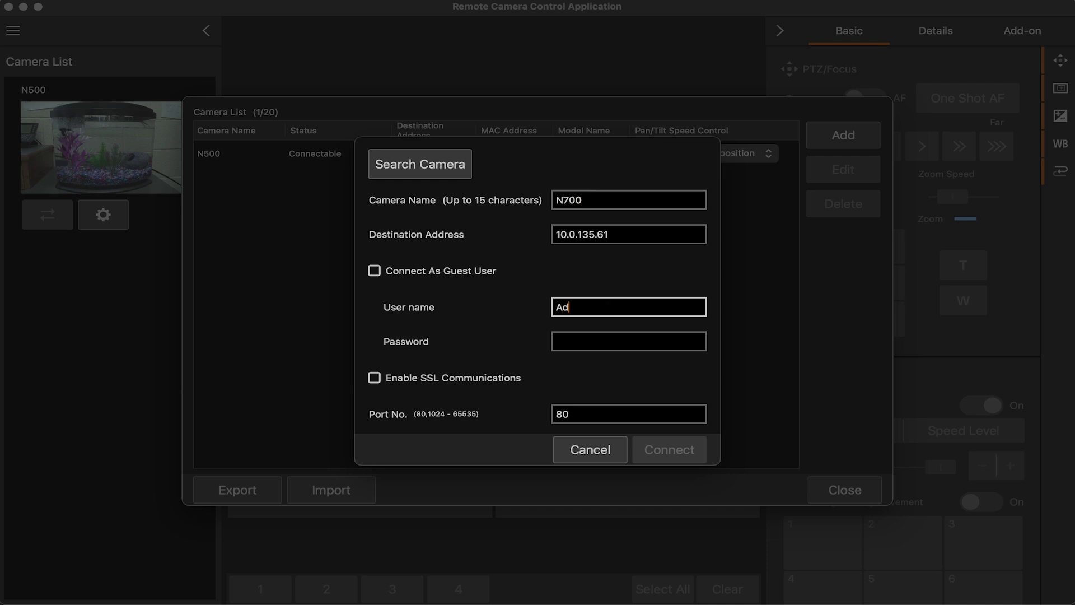
{"action": "key", "text": "Caps_Lock"}
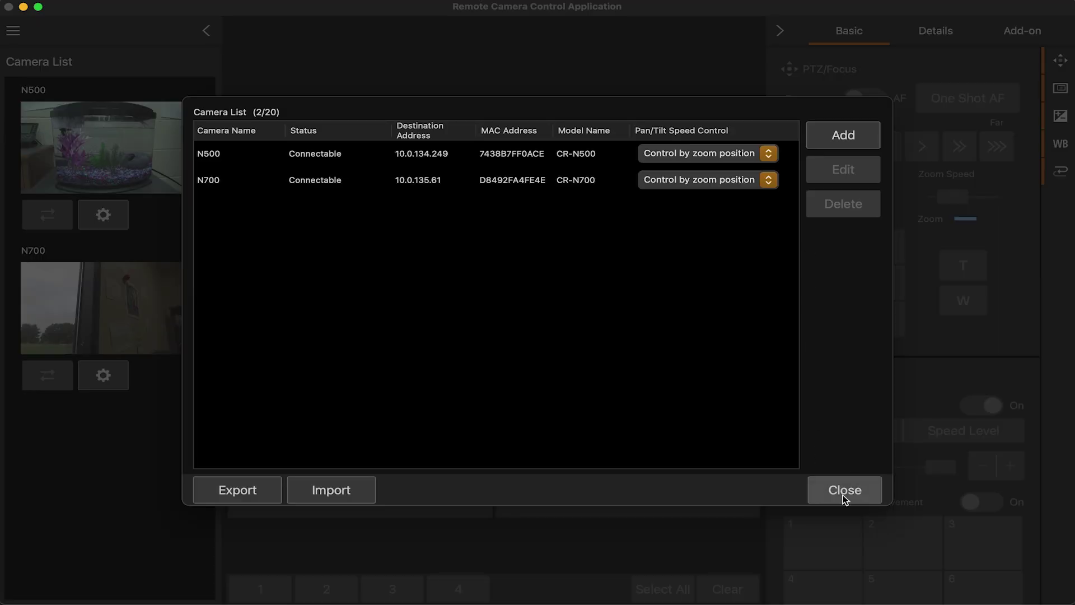
{"action": "left_click", "coordinate": [250, 495]}
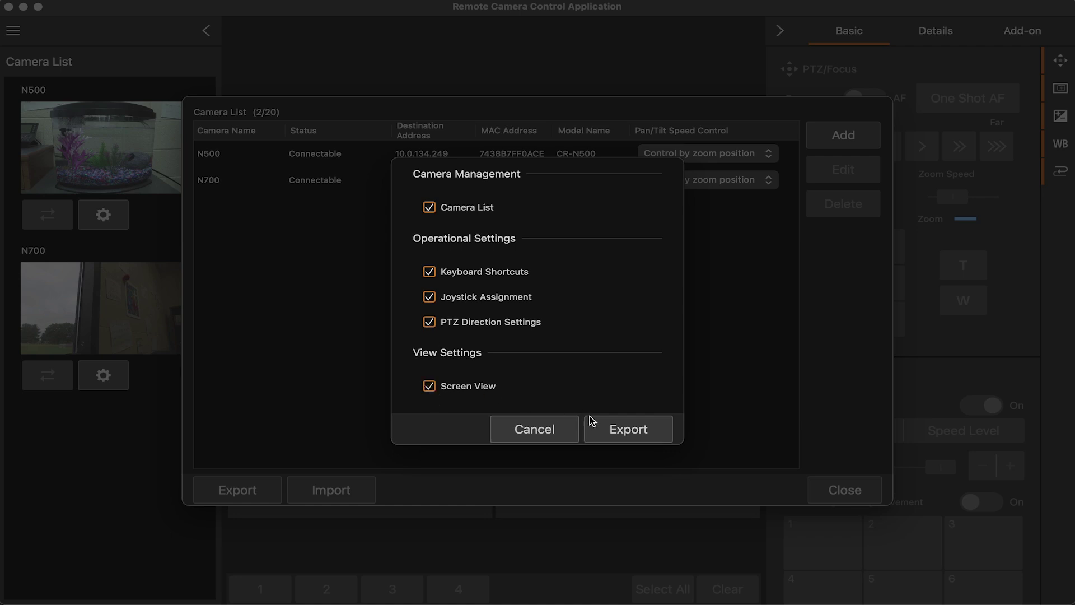
Export all settings as 'Camera Export All' on the Desktop, skip importing, and close the list
{"action": "left_click", "coordinate": [613, 426]}
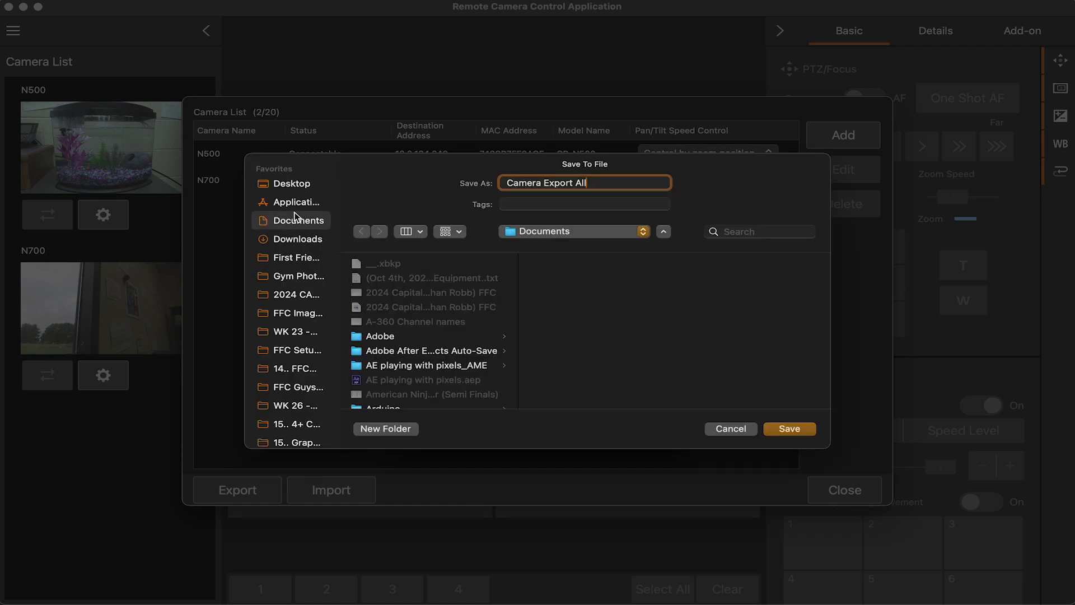
{"action": "left_click", "coordinate": [297, 185]}
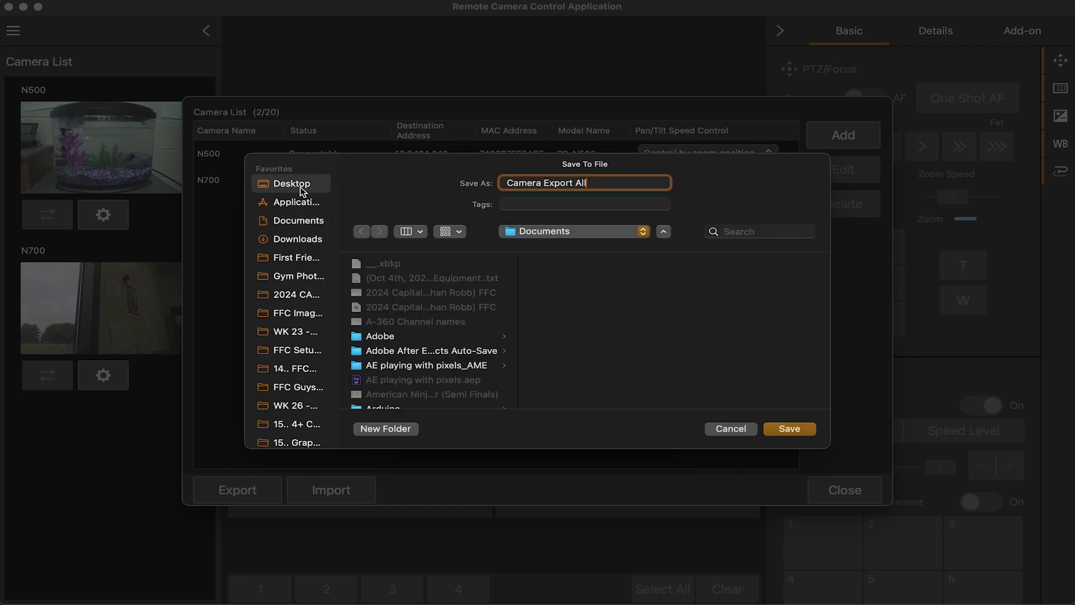
{"action": "left_click", "coordinate": [808, 430]}
{"action": "left_click", "coordinate": [332, 492]}
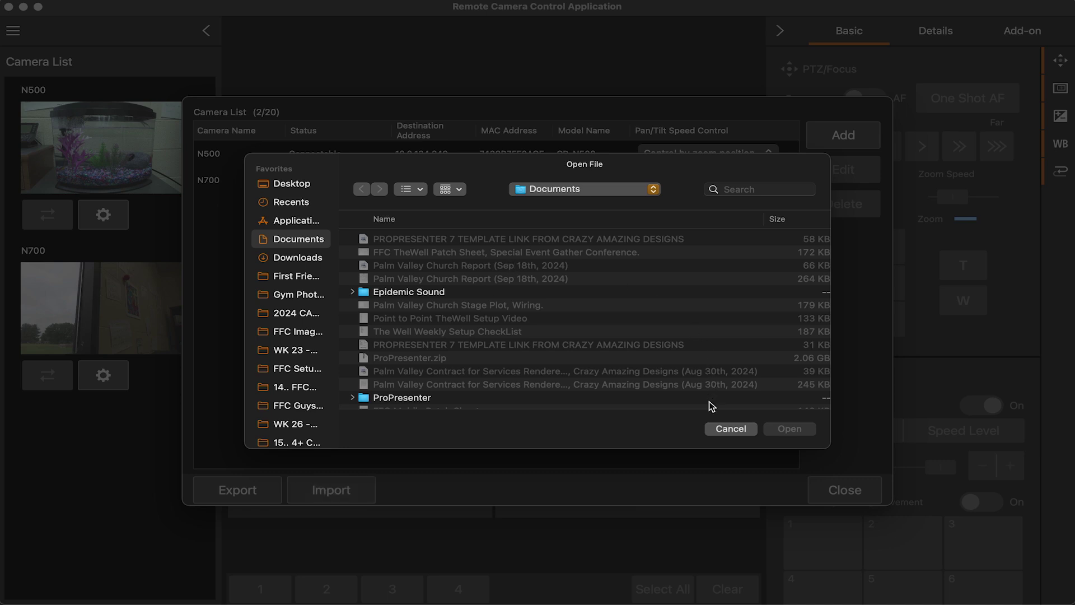
{"action": "left_click", "coordinate": [731, 428]}
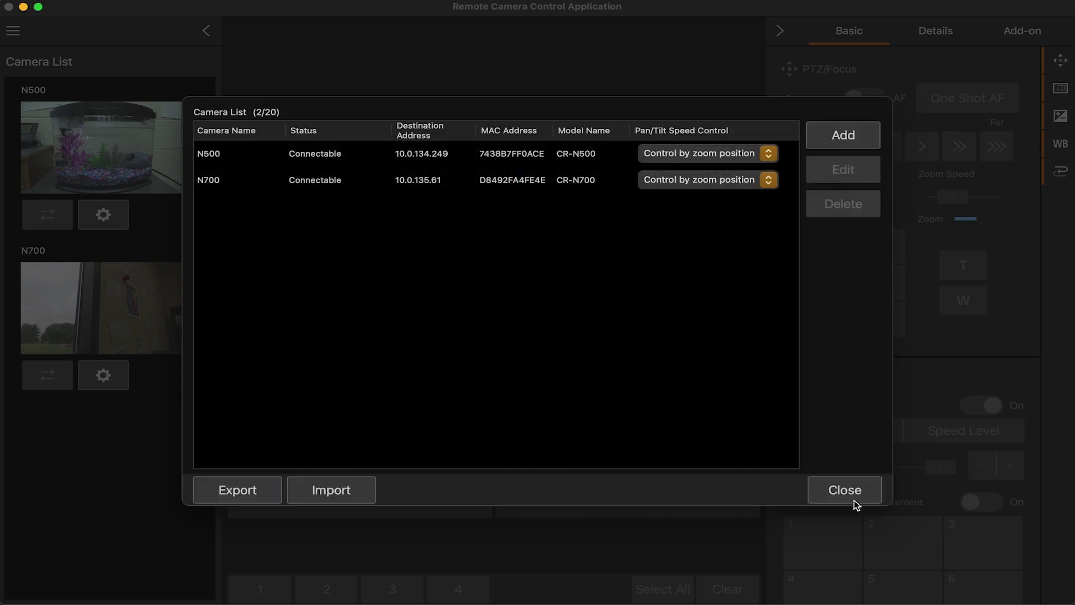
{"action": "left_click", "coordinate": [846, 492]}
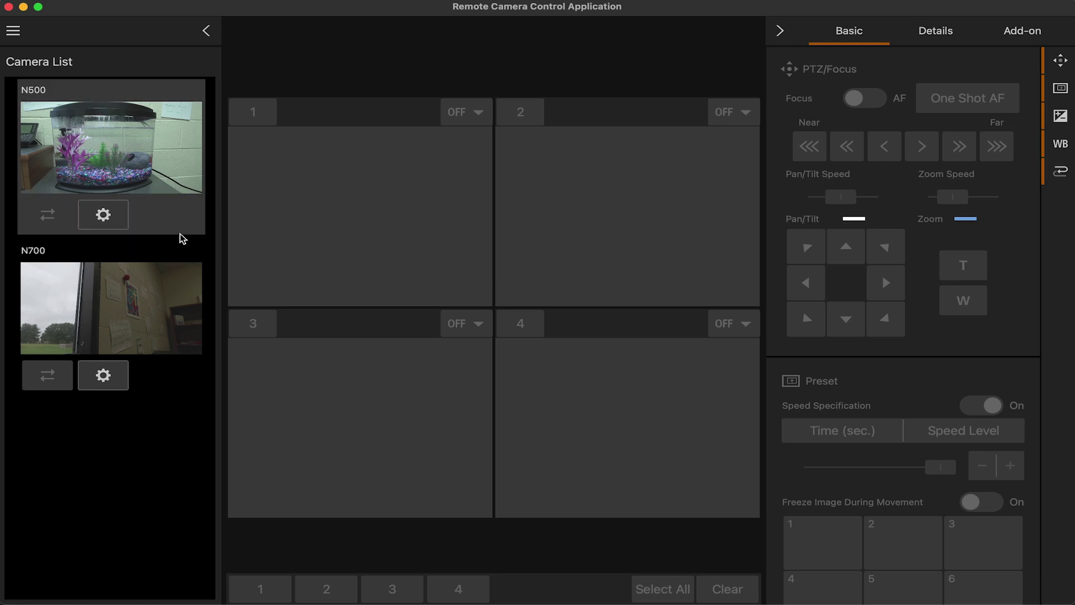
{"action": "left_click", "coordinate": [108, 215]}
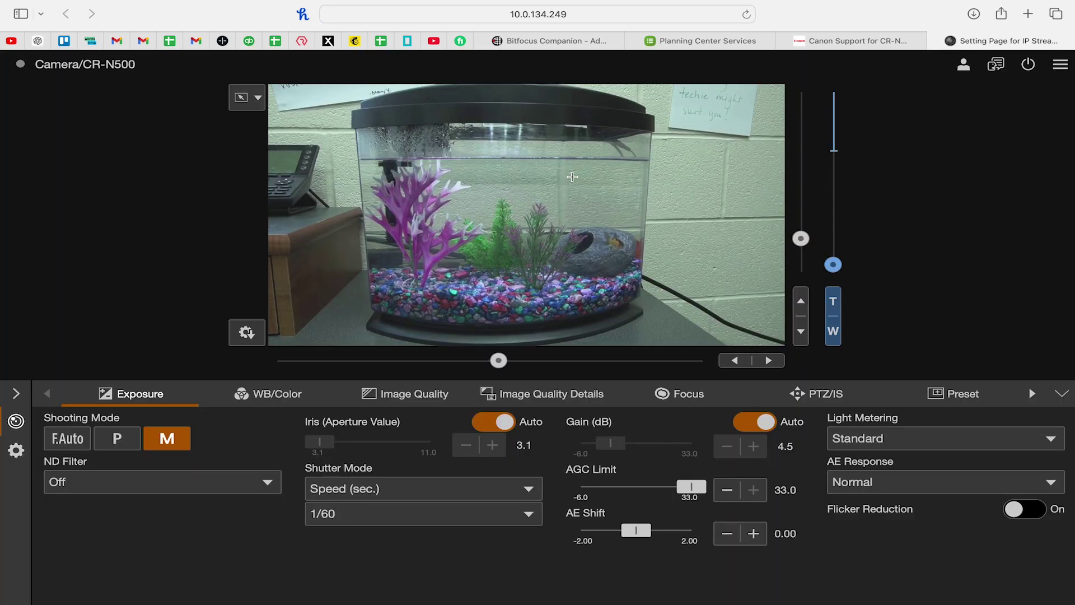
{"action": "key", "text": "super+Tab"}
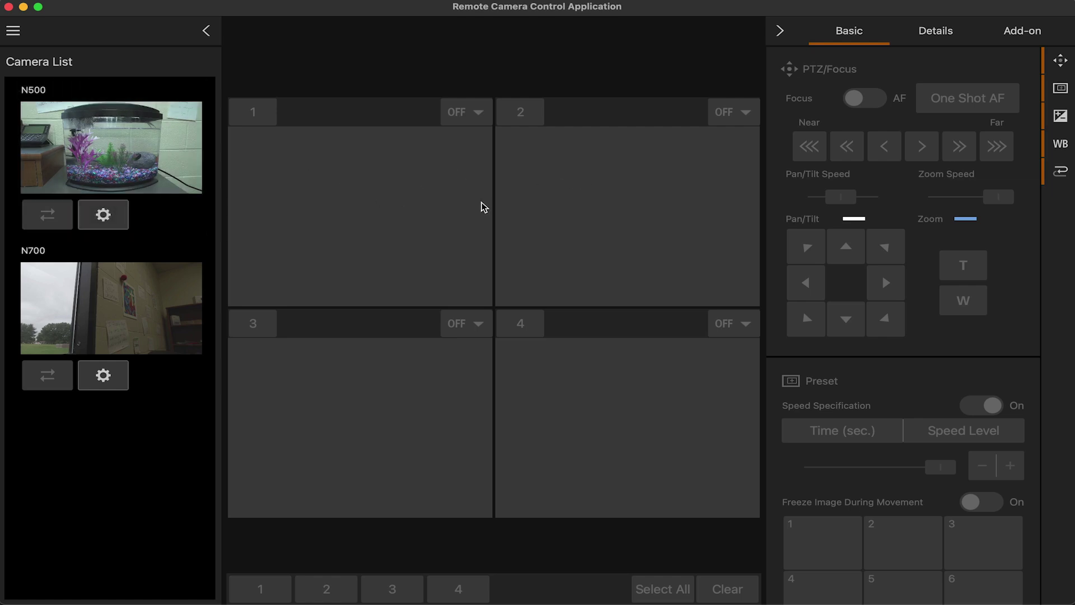
Load N500 into viewer 1 and N700 into viewer 2, then take control of camera 1
{"action": "left_click", "coordinate": [47, 214]}
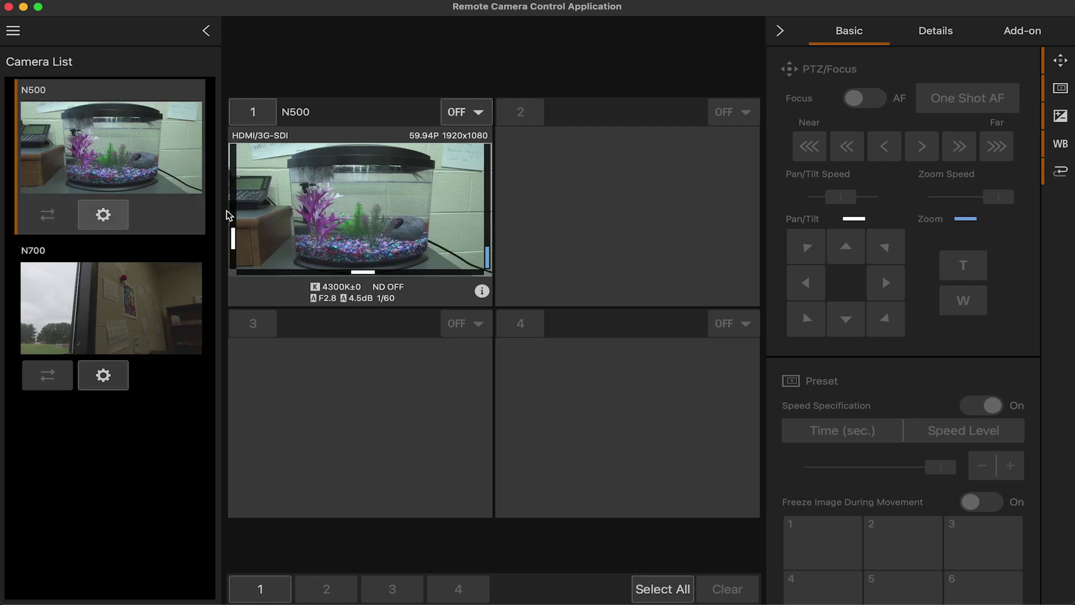
{"action": "left_click", "coordinate": [47, 376]}
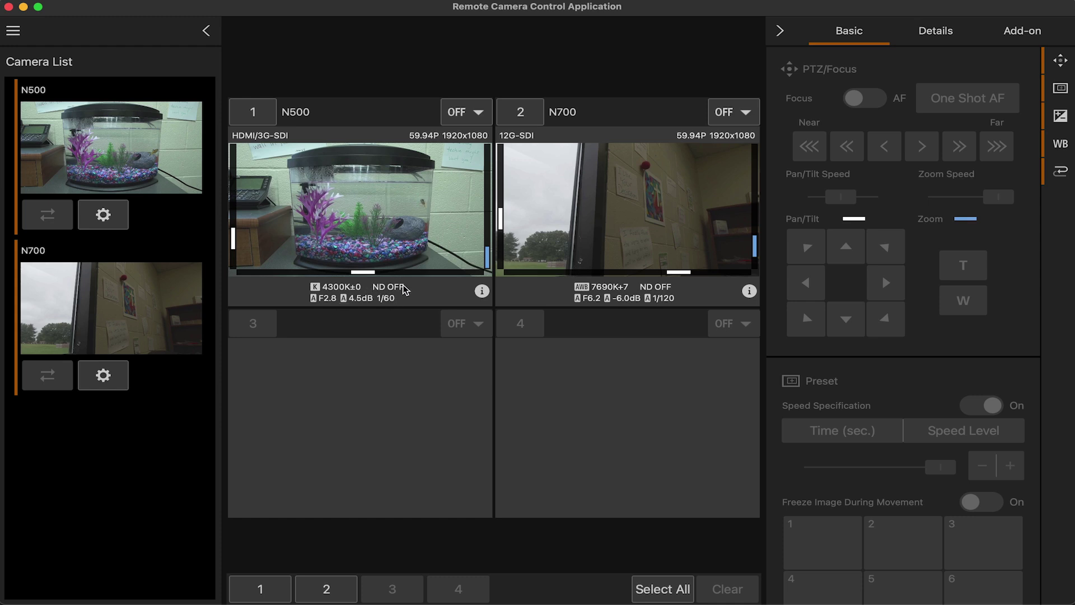
{"action": "left_click", "coordinate": [258, 115]}
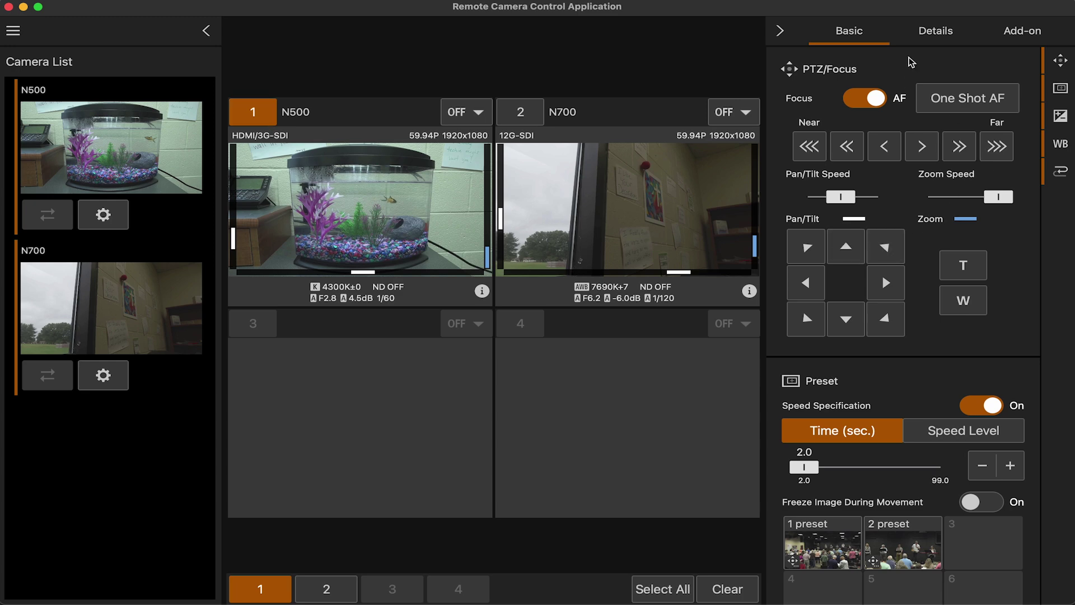
Switch off N500 autofocus after a one-shot AF, and slow the pan/tilt and zoom speeds
{"action": "scroll", "coordinate": [924, 394], "scroll_direction": "down", "scroll_amount": 8}
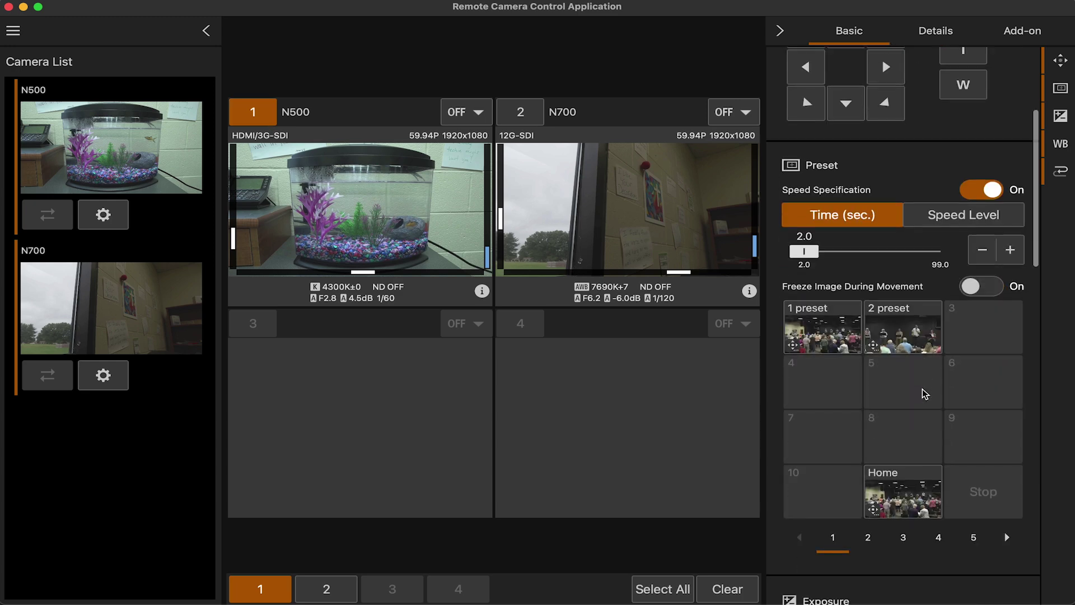
{"action": "scroll", "coordinate": [923, 389], "scroll_direction": "down", "scroll_amount": 10}
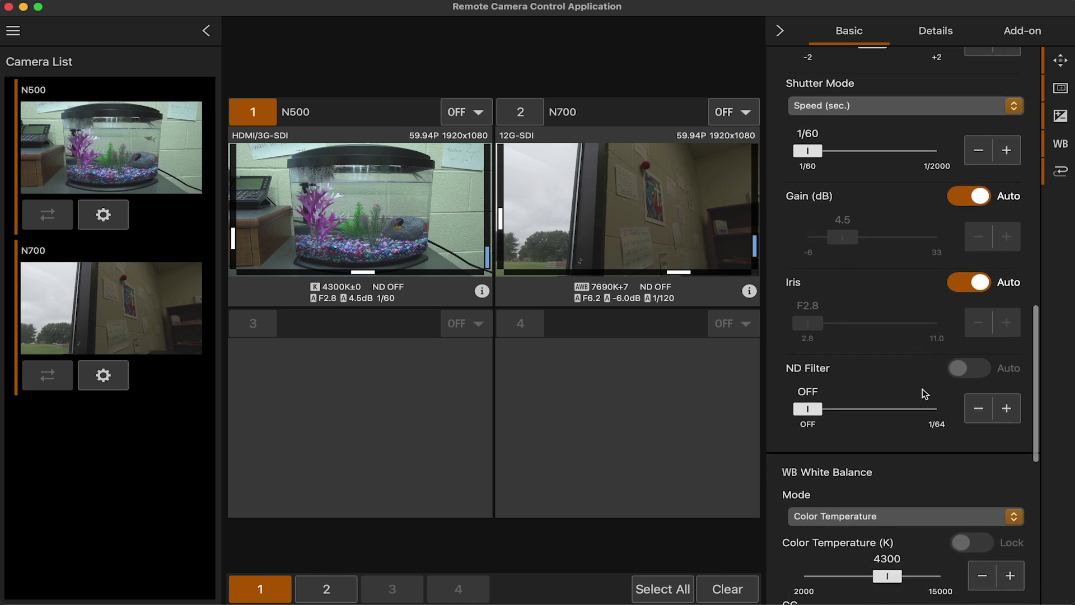
{"action": "scroll", "coordinate": [922, 389], "scroll_direction": "down", "scroll_amount": 3}
{"action": "scroll", "coordinate": [896, 168], "scroll_direction": "up", "scroll_amount": 20}
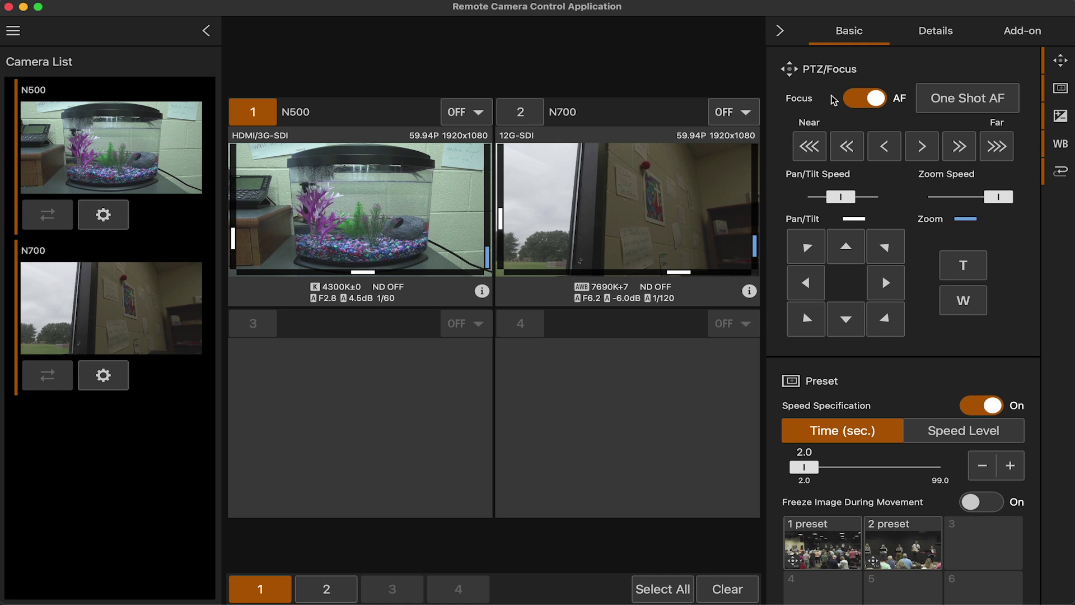
{"action": "left_click", "coordinate": [870, 102]}
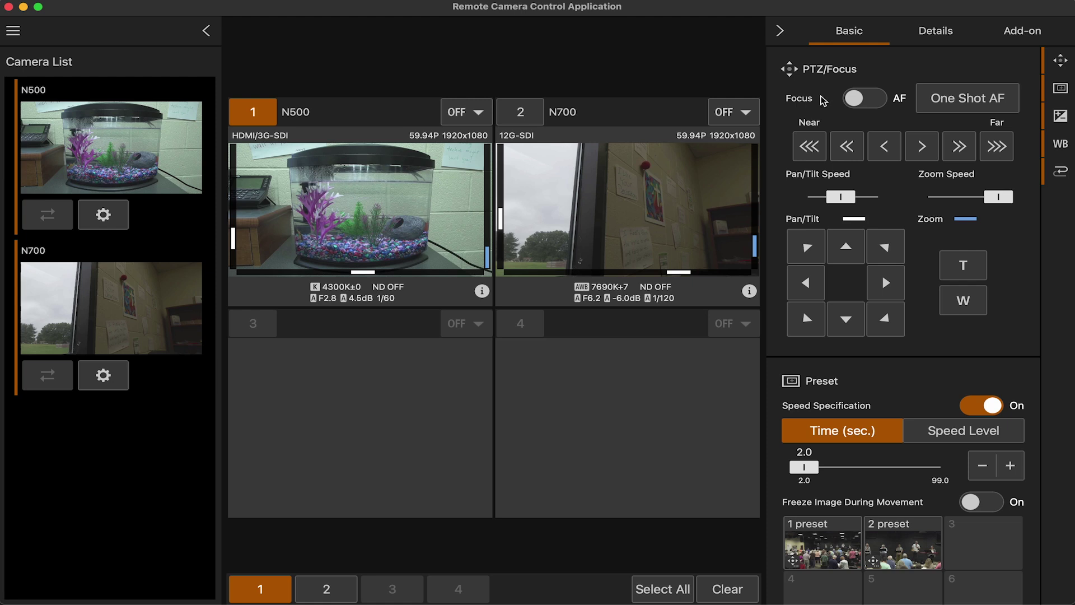
{"action": "left_click", "coordinate": [964, 104]}
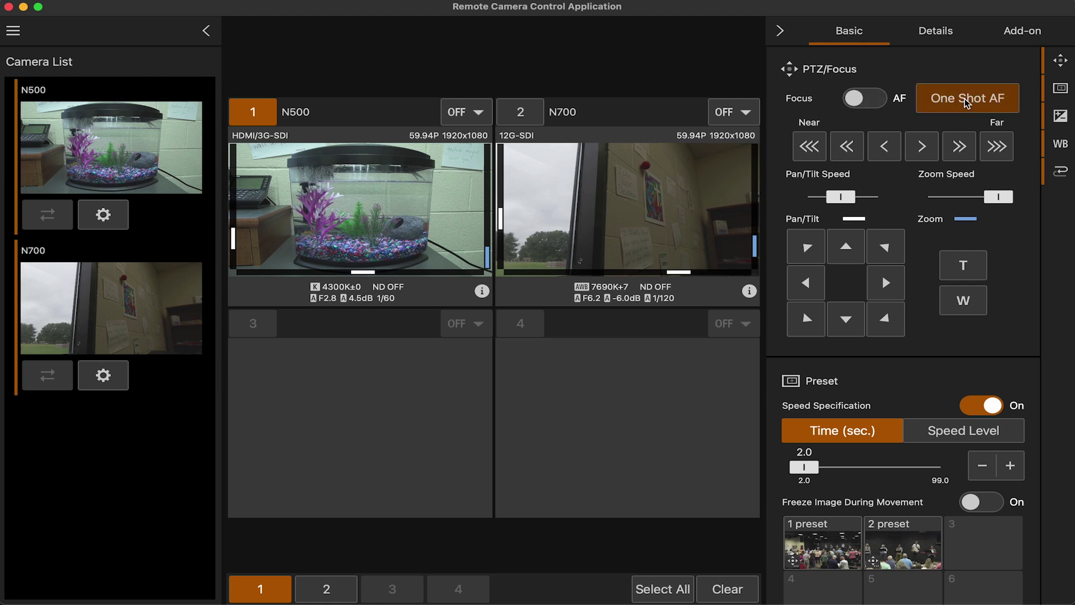
{"action": "left_click", "coordinate": [865, 101]}
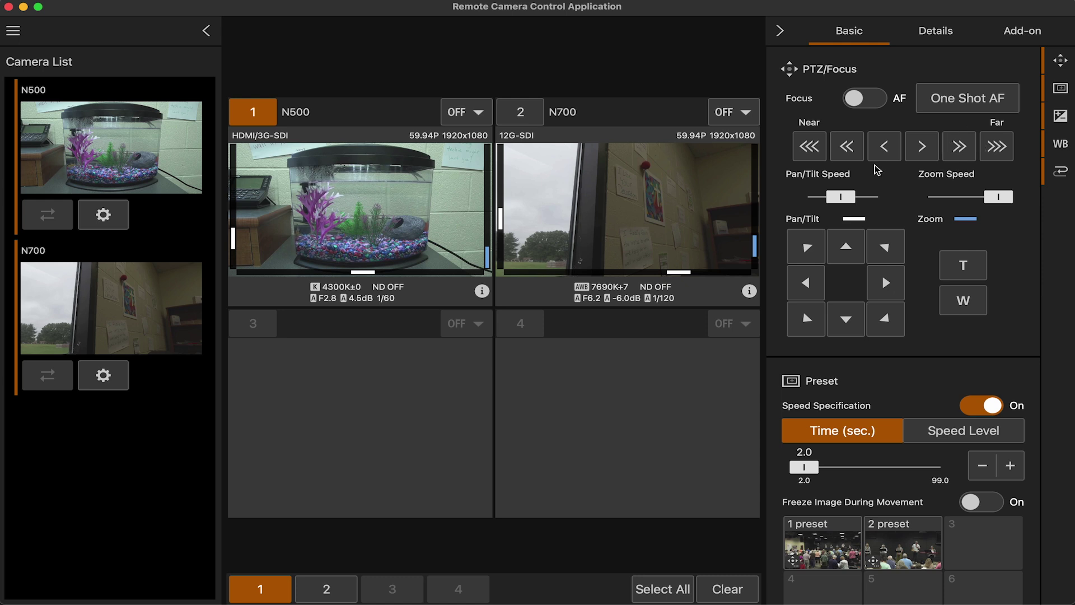
{"action": "mouse_move", "coordinate": [841, 197]}
{"action": "left_mouse_down"}
{"action": "mouse_move", "coordinate": [803, 199]}
{"action": "mouse_move", "coordinate": [855, 199]}
{"action": "mouse_move", "coordinate": [845, 198]}
{"action": "left_mouse_up"}
{"action": "left_click_drag", "start_coordinate": [980, 194], "coordinate": [963, 213]}
Test the N500's tilt, pan, diagonal and zoom in/out controls
{"action": "left_click", "coordinate": [846, 247]}
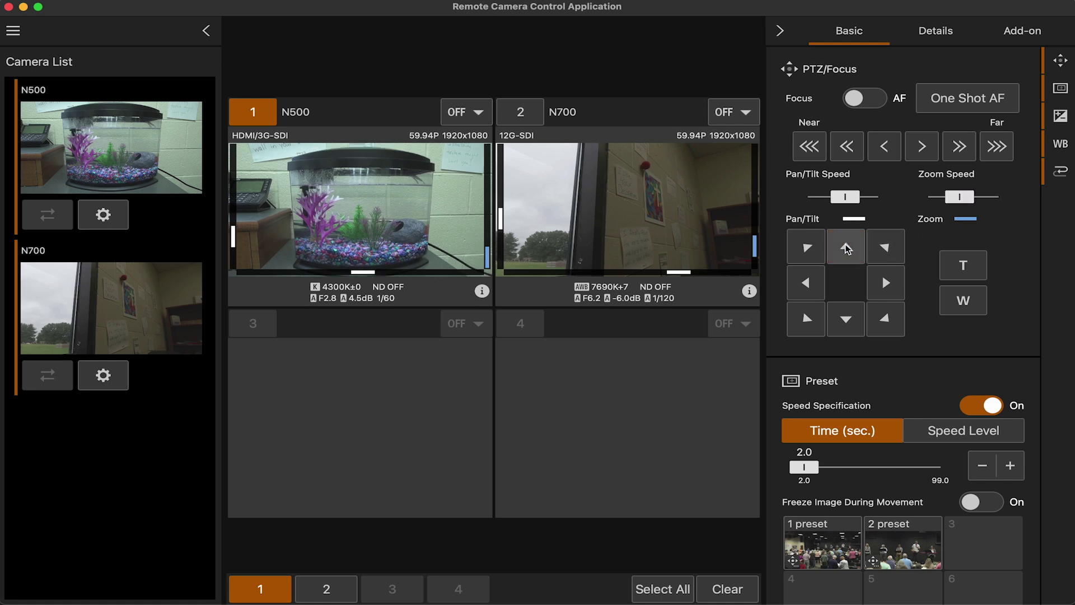
{"action": "left_click", "coordinate": [846, 317]}
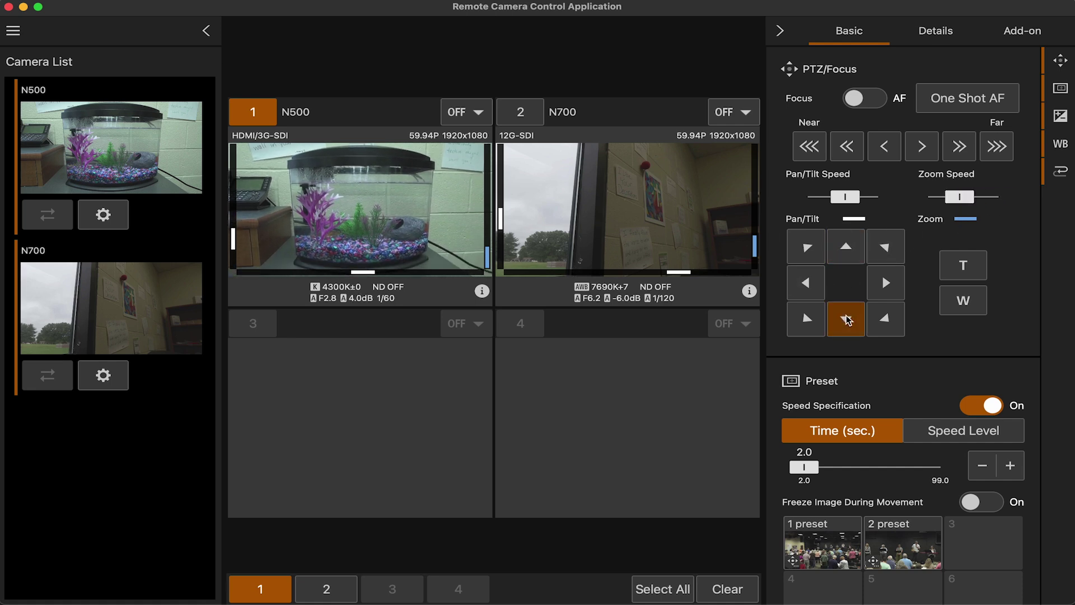
{"action": "left_click", "coordinate": [849, 261]}
{"action": "left_click", "coordinate": [807, 282]}
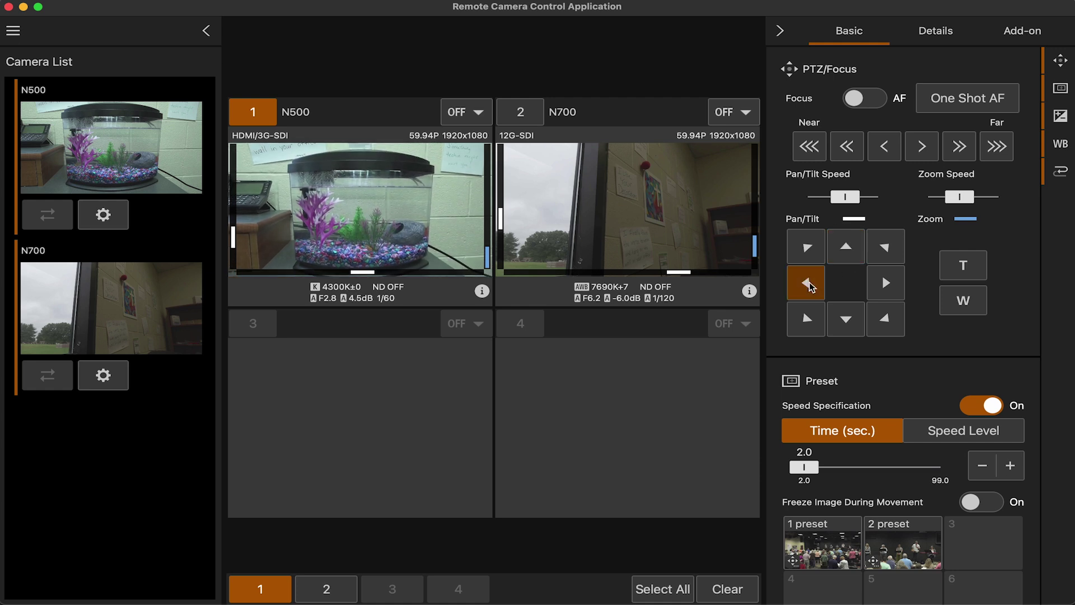
{"action": "left_click", "coordinate": [885, 286]}
{"action": "left_click", "coordinate": [885, 246]}
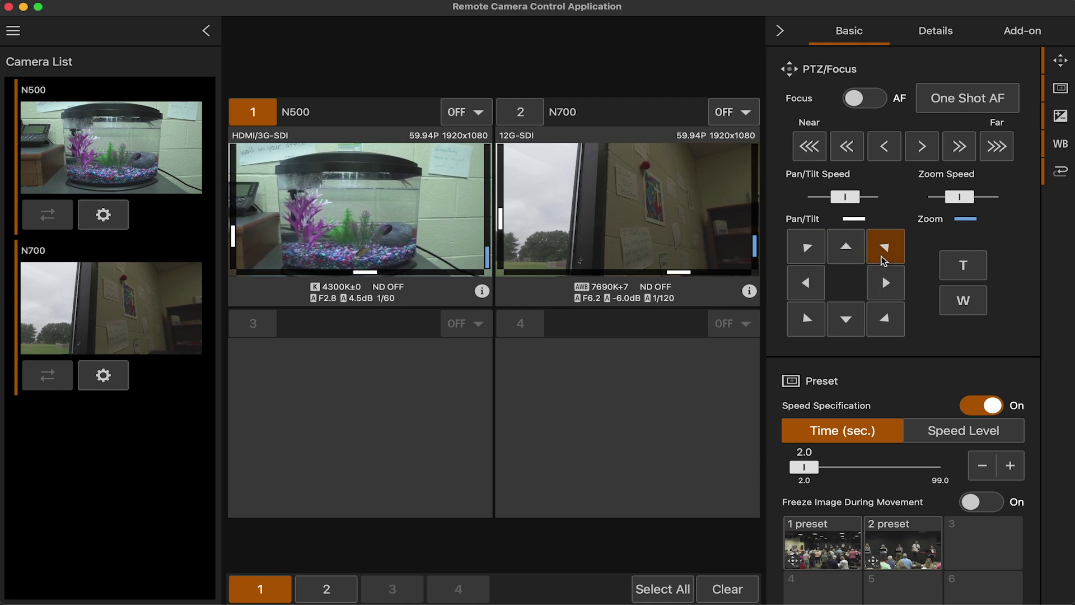
{"action": "left_click", "coordinate": [807, 318]}
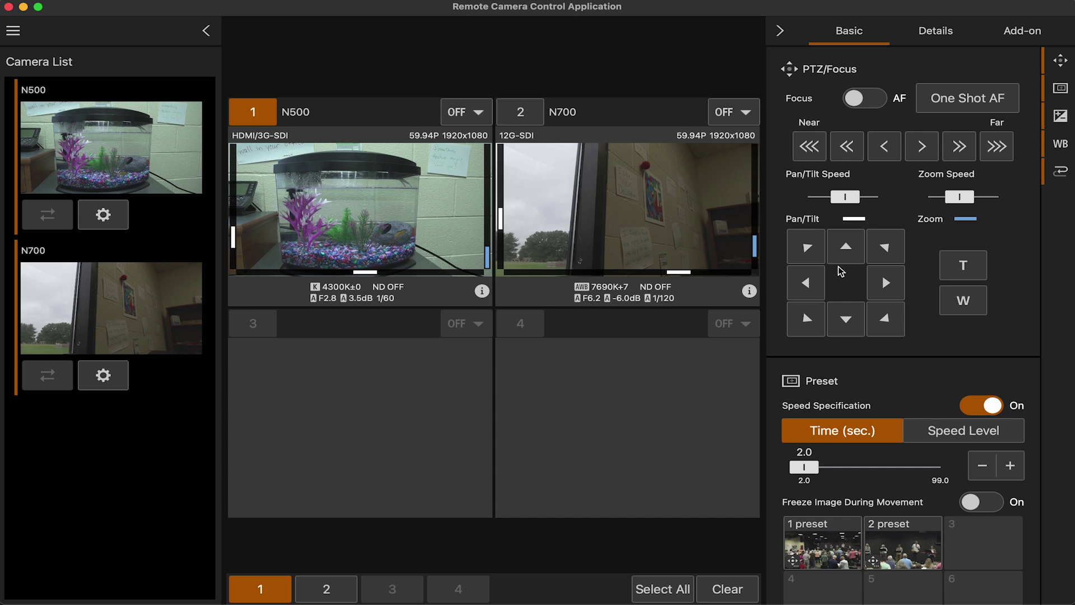
{"action": "left_click", "coordinate": [944, 276]}
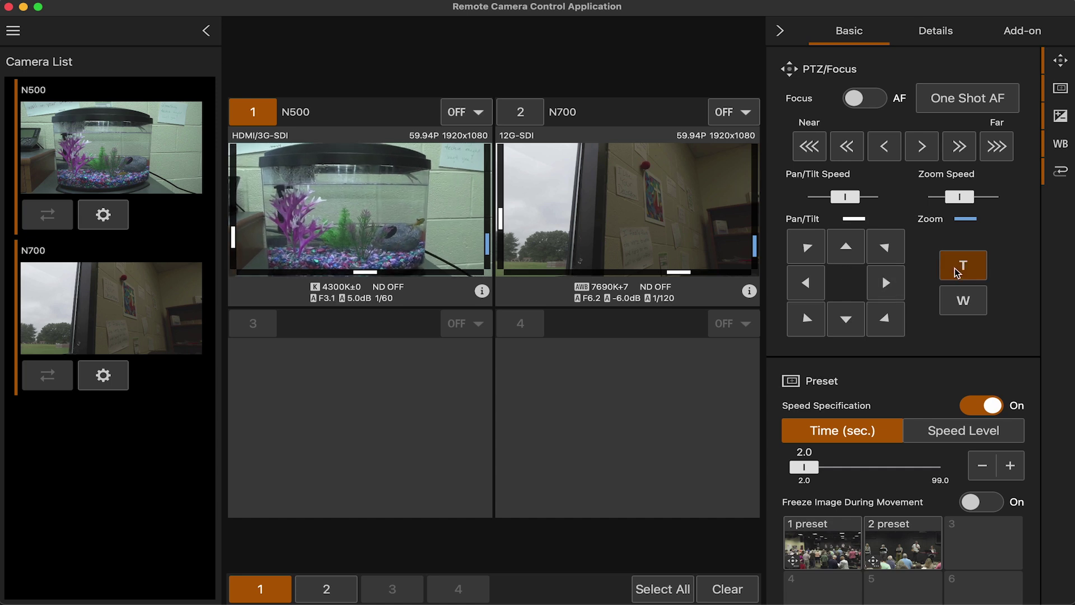
{"action": "left_click", "coordinate": [960, 313]}
{"action": "left_click", "coordinate": [962, 266]}
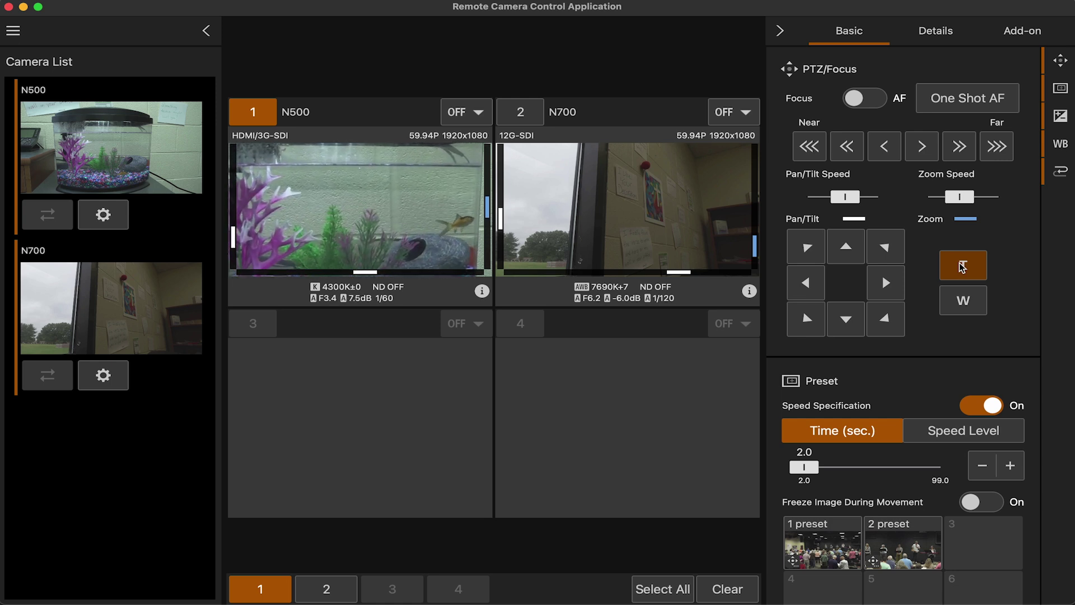
Pan, tilt down and zoom the N500 to frame the aquarium's pink plants and gravel
{"action": "left_click", "coordinate": [885, 285]}
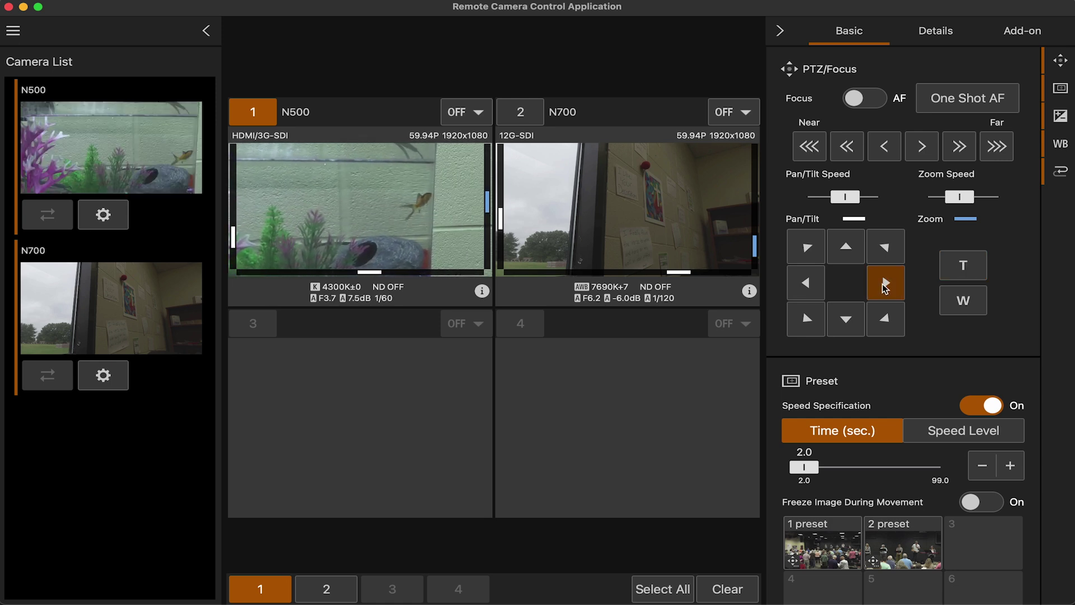
{"action": "left_click", "coordinate": [807, 285]}
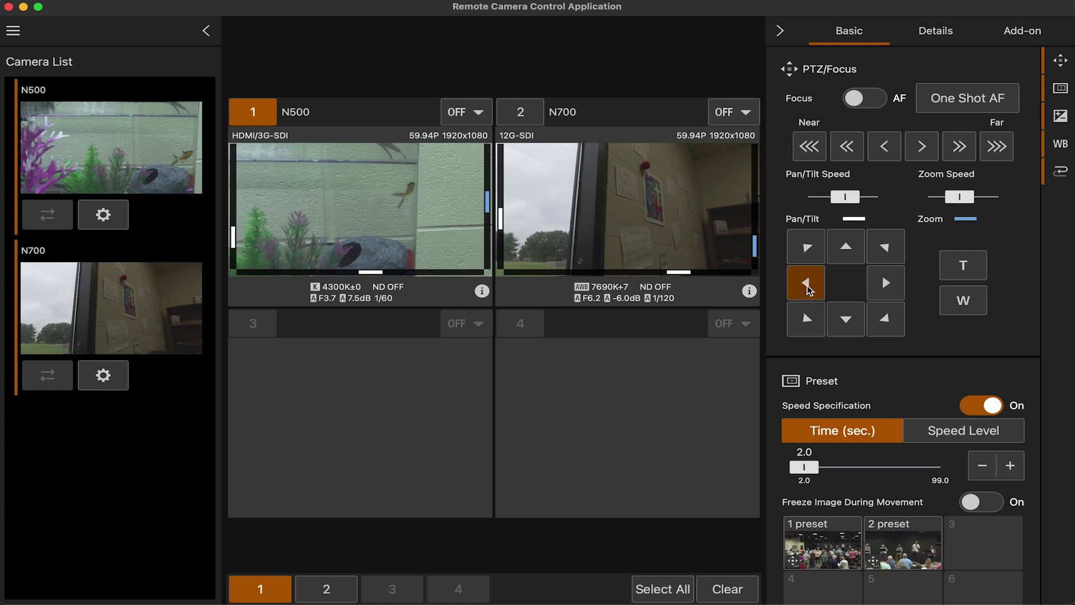
{"action": "left_click", "coordinate": [885, 283]}
{"action": "left_click", "coordinate": [839, 252]}
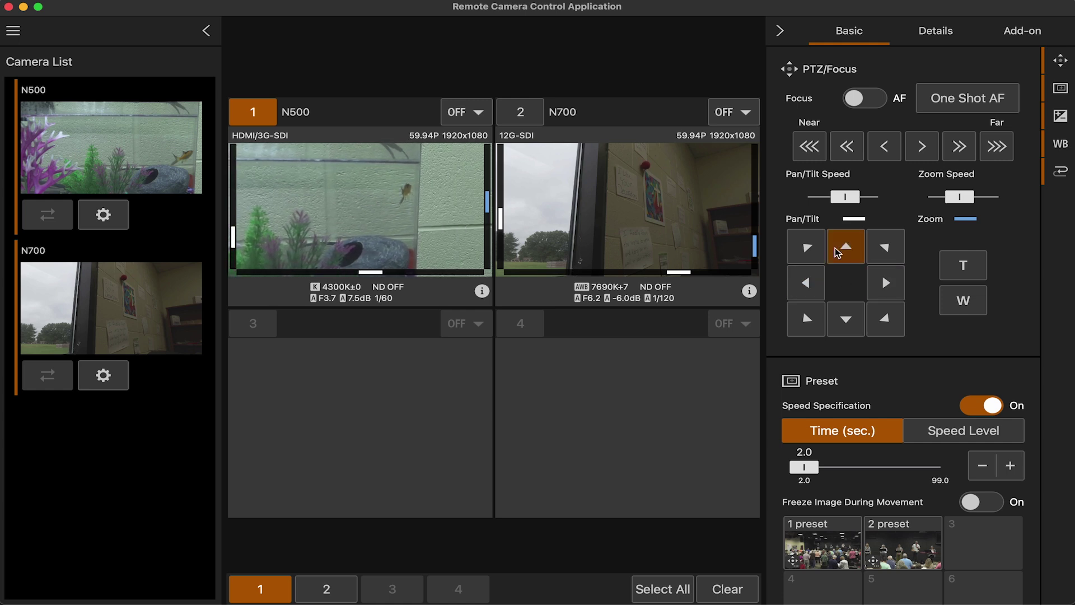
{"action": "left_click", "coordinate": [963, 265]}
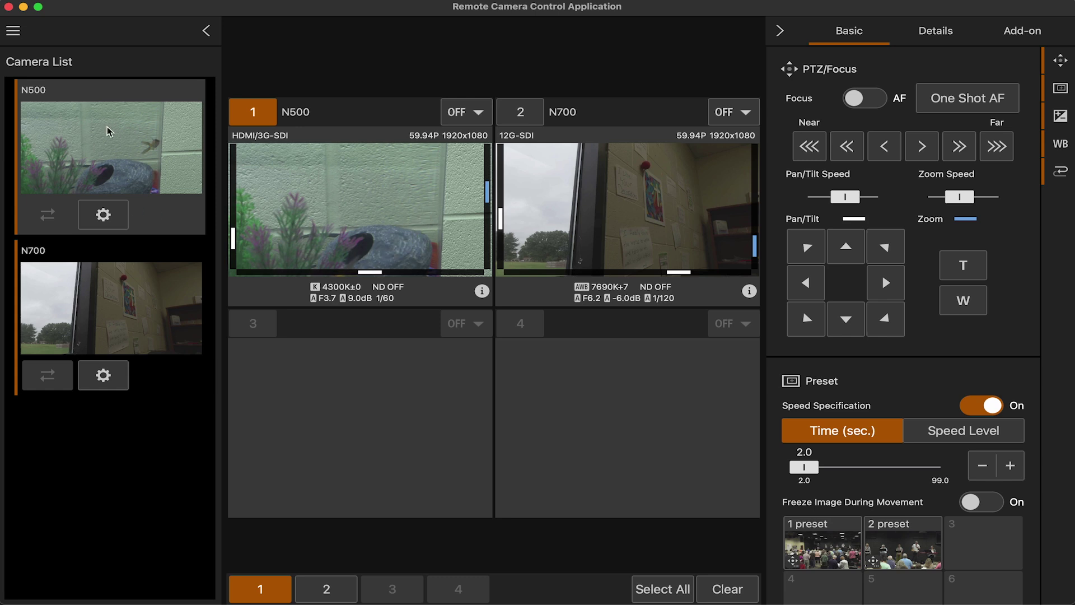
{"action": "left_click", "coordinate": [846, 320]}
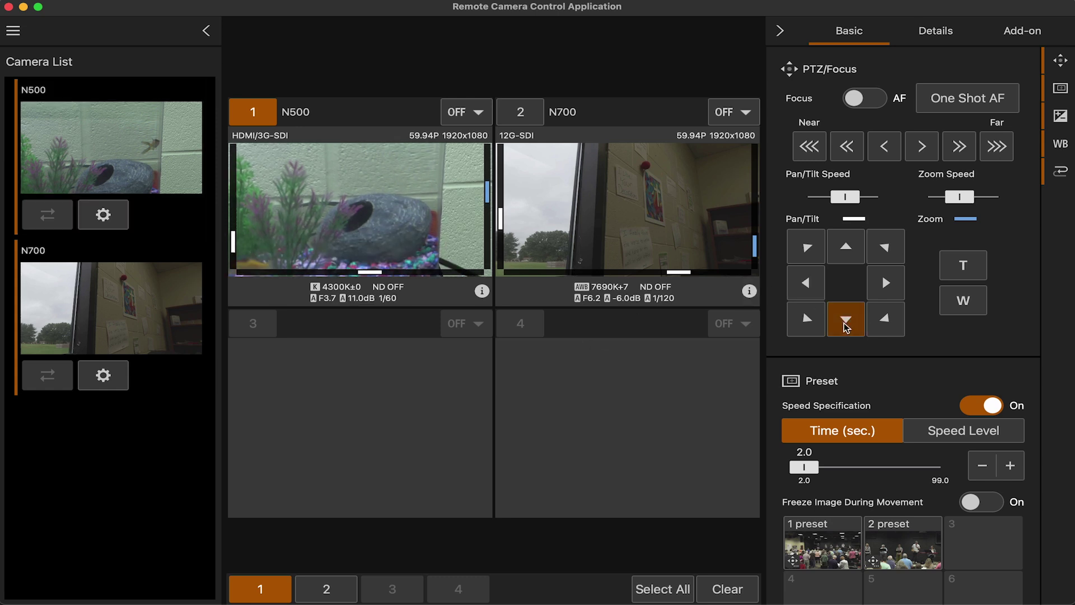
{"action": "left_click", "coordinate": [805, 282]}
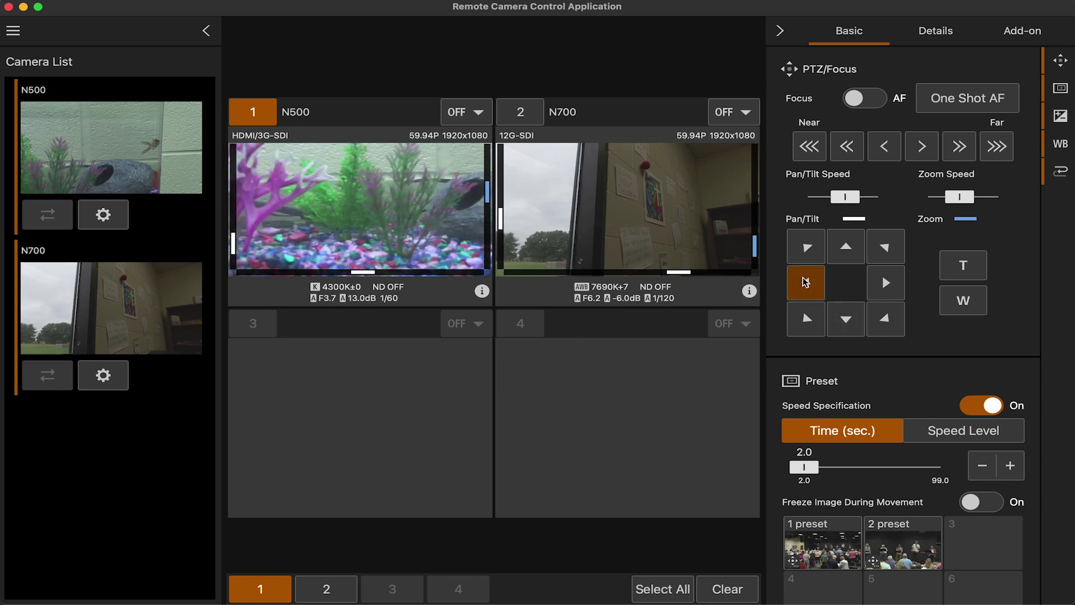
{"action": "left_click", "coordinate": [851, 251]}
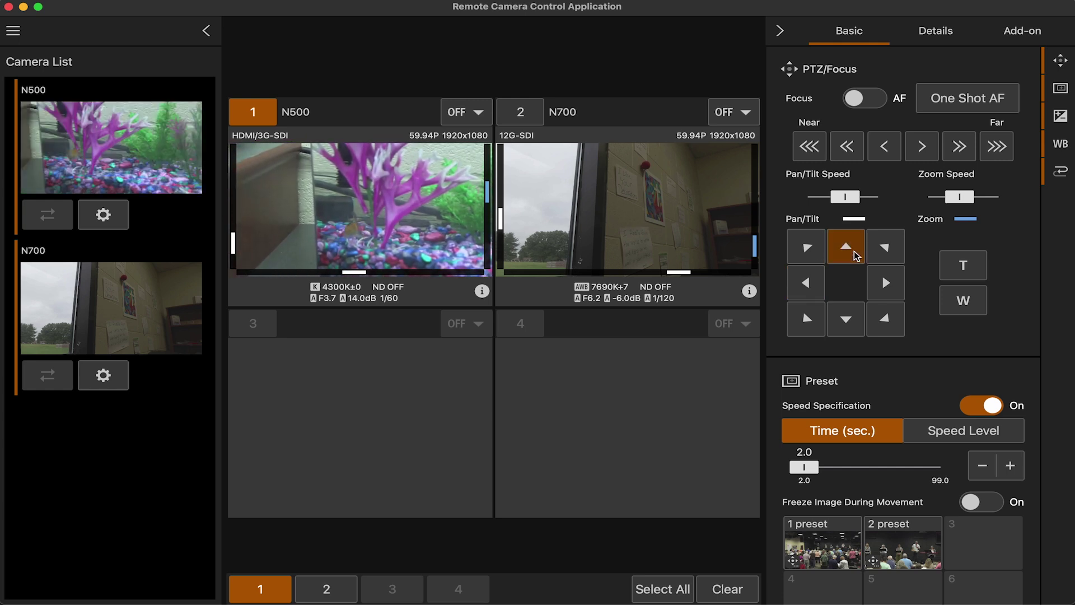
{"action": "left_click", "coordinate": [846, 319]}
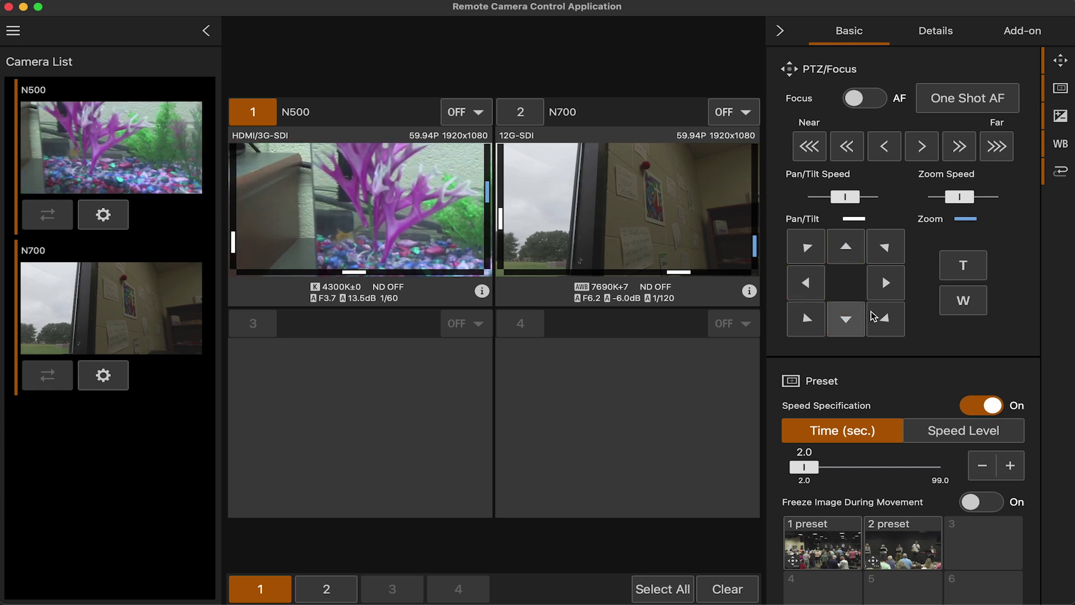
{"action": "left_click", "coordinate": [958, 308]}
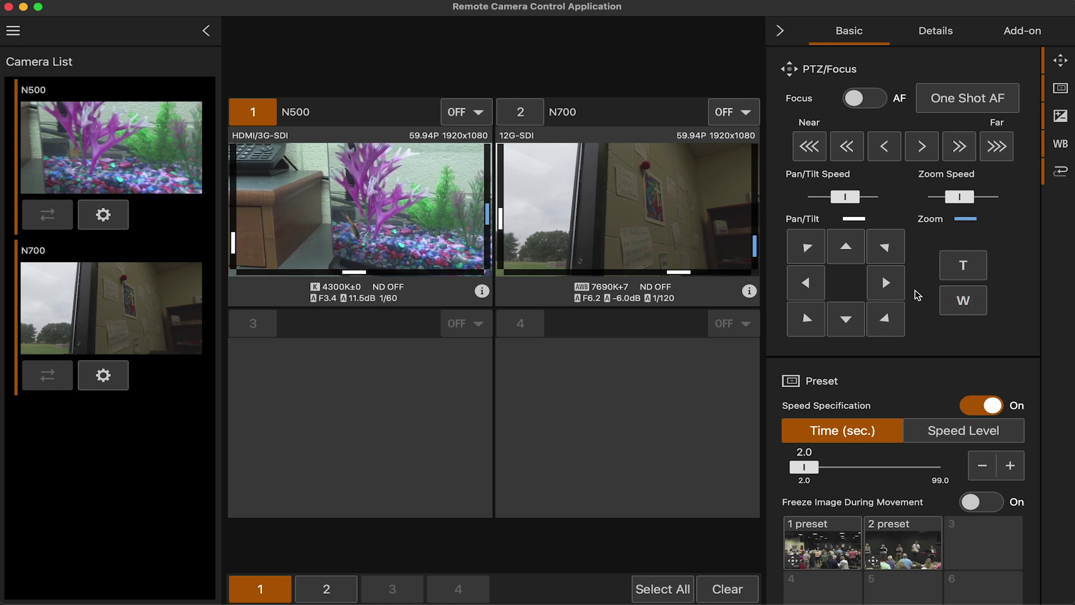
{"action": "left_click", "coordinate": [881, 284]}
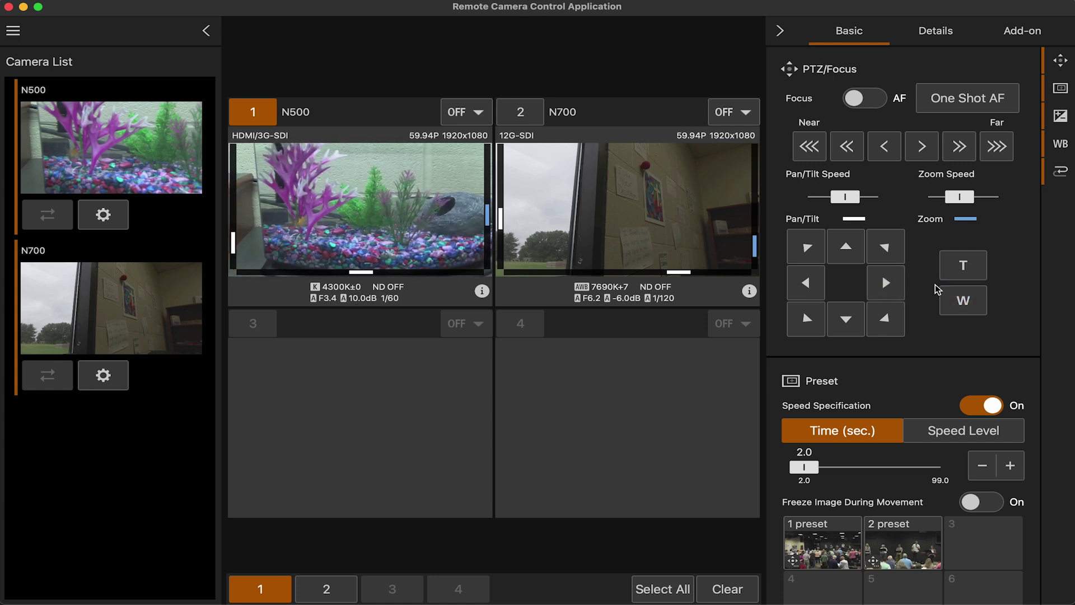
{"action": "scroll", "coordinate": [939, 291], "scroll_direction": "down", "scroll_amount": 1}
Try preset travel time and speed level 25, then switch Speed Specification off
{"action": "scroll", "coordinate": [936, 291], "scroll_direction": "down", "scroll_amount": 8}
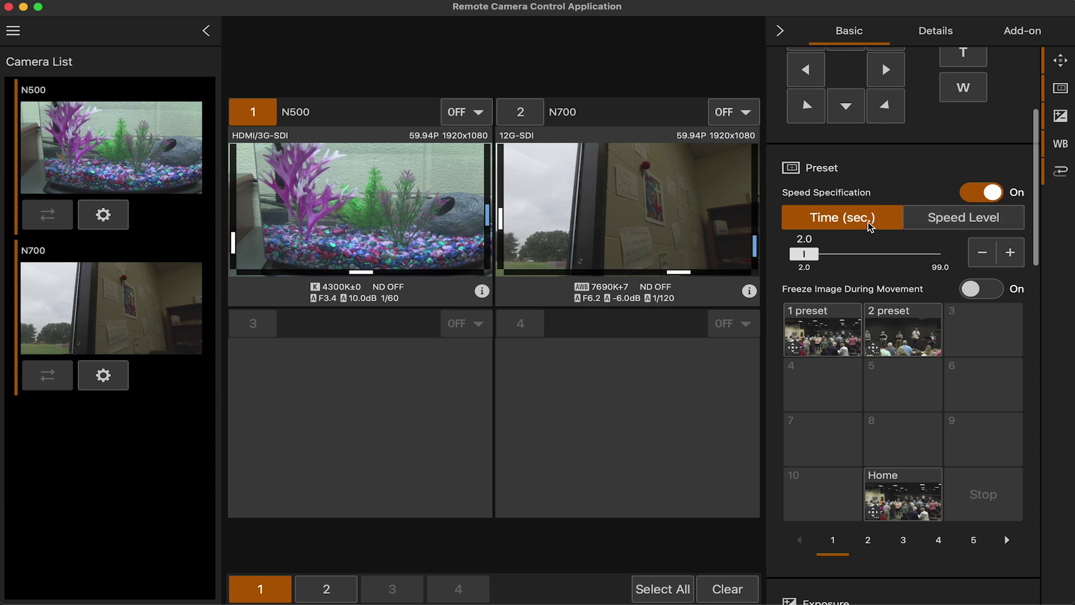
{"action": "left_click_drag", "start_coordinate": [816, 259], "coordinate": [869, 257]}
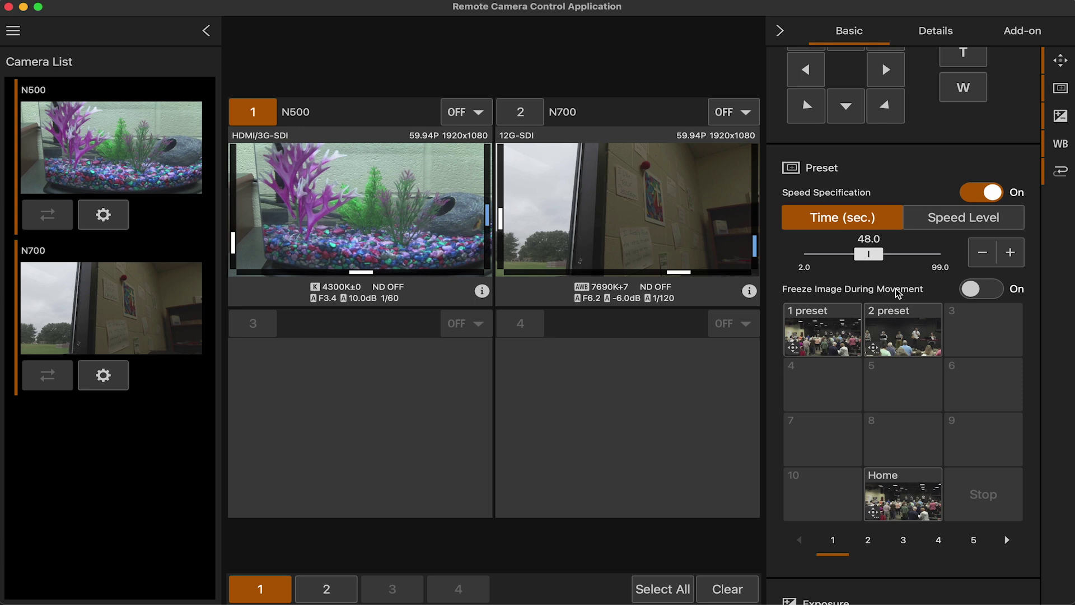
{"action": "left_click", "coordinate": [1010, 252]}
{"action": "left_click", "coordinate": [977, 252]}
{"action": "left_click", "coordinate": [949, 217]}
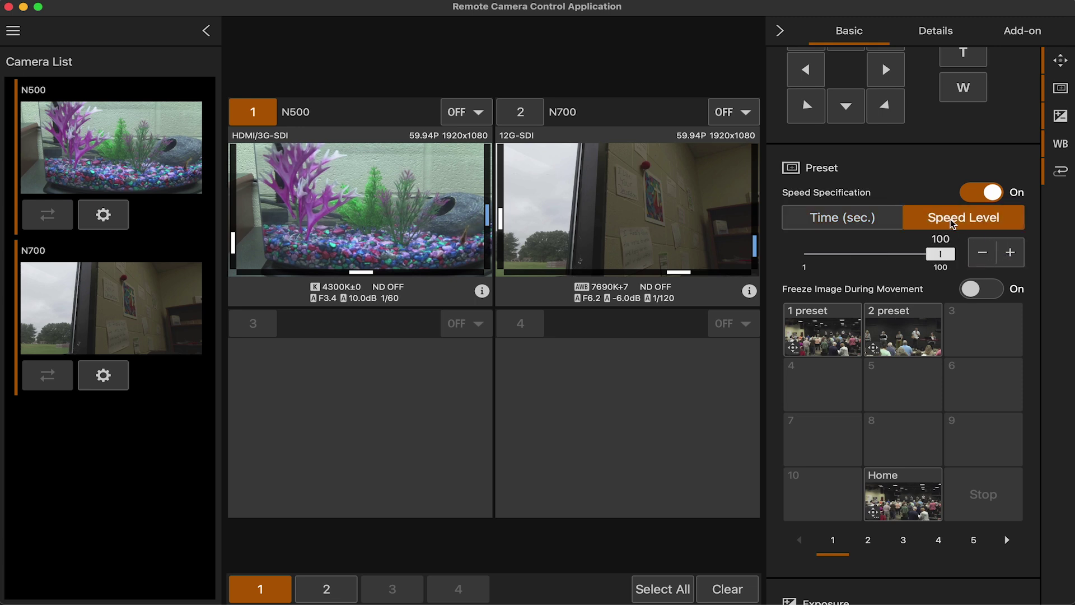
{"action": "mouse_move", "coordinate": [944, 258]}
{"action": "left_mouse_down"}
{"action": "mouse_move", "coordinate": [830, 255]}
{"action": "mouse_move", "coordinate": [947, 255]}
{"action": "left_mouse_up"}
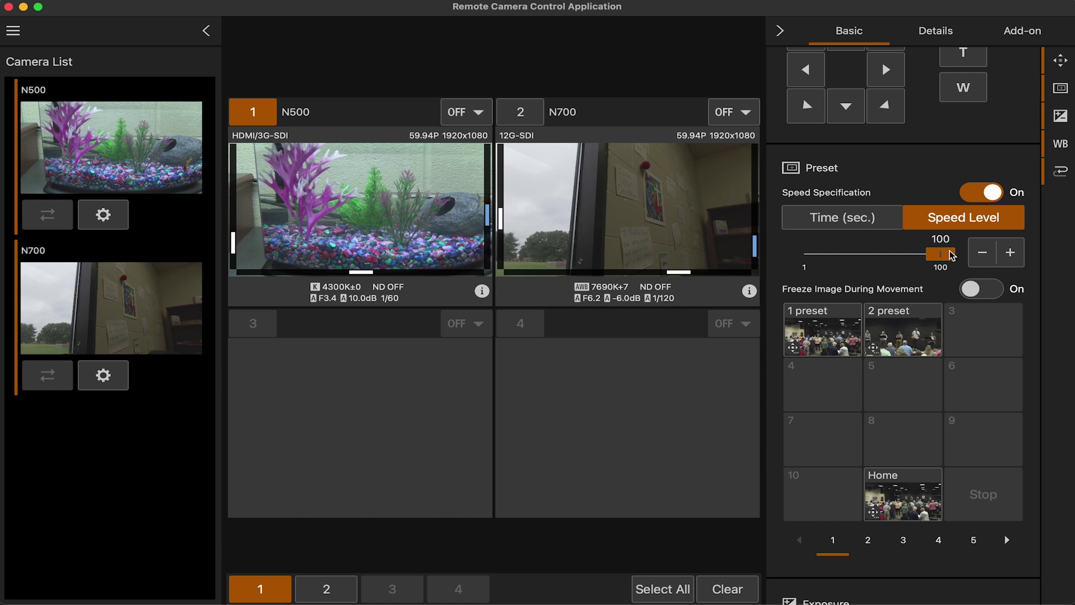
{"action": "left_click", "coordinate": [871, 221]}
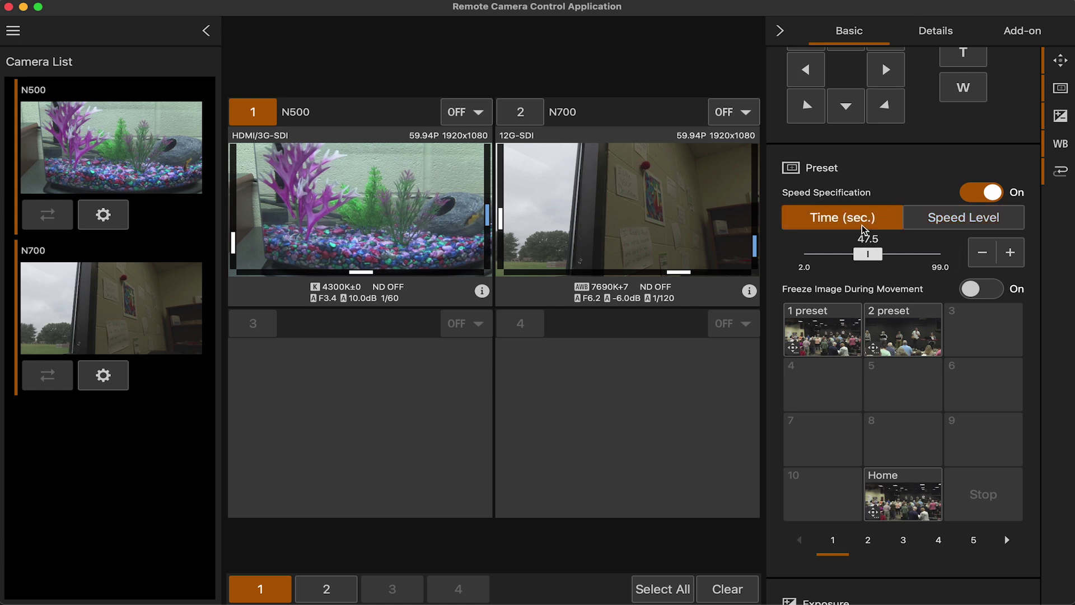
{"action": "left_click", "coordinate": [981, 193]}
Recall presets 2 and 1 on the N500, then enable Freeze Image During Movement
{"action": "left_click", "coordinate": [919, 331]}
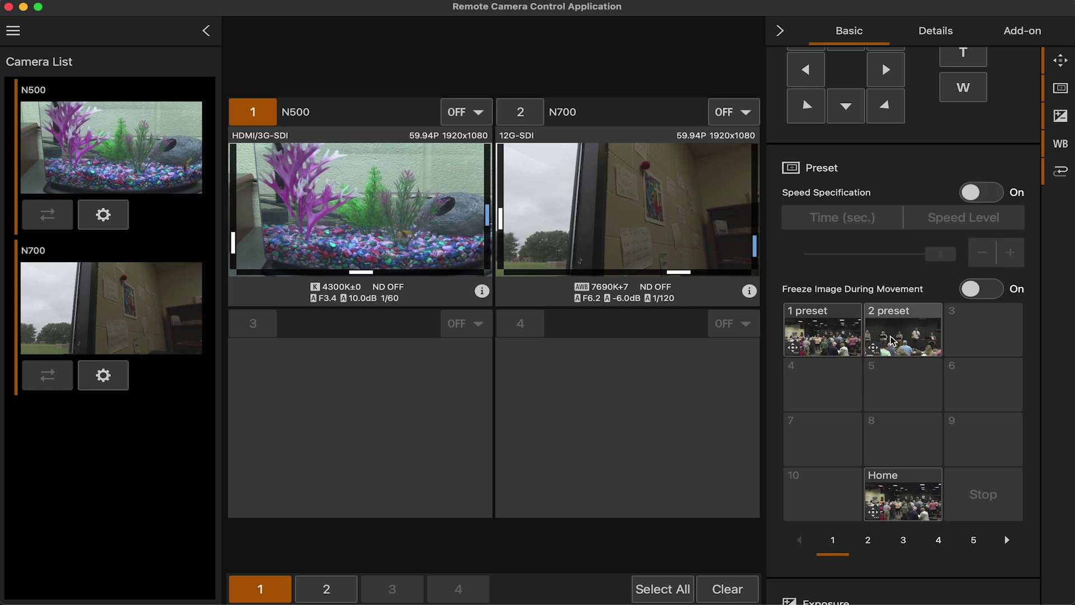
{"action": "left_click", "coordinate": [827, 343]}
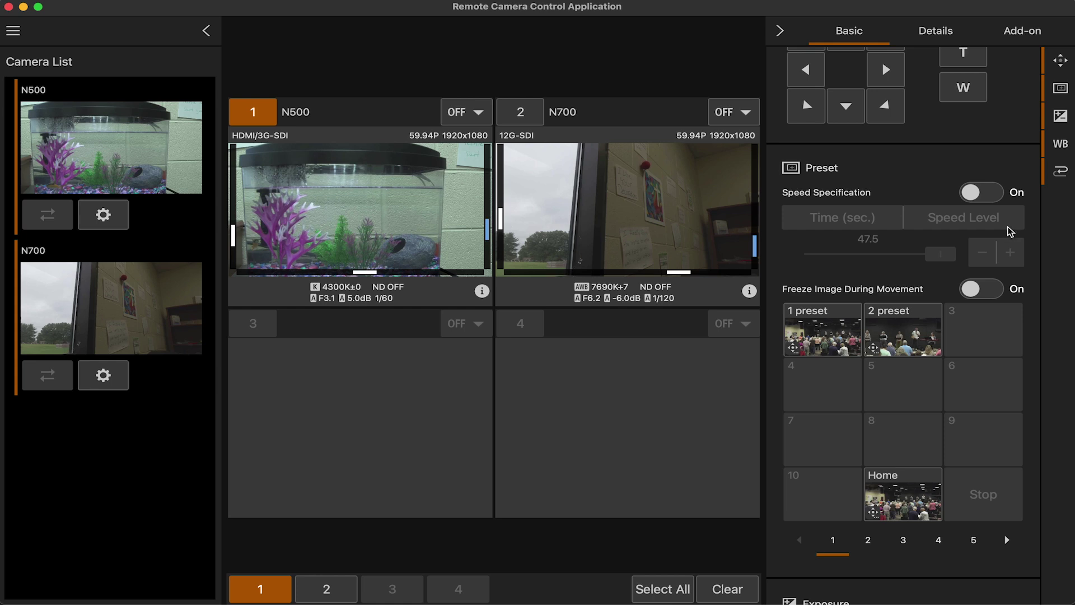
{"action": "left_click", "coordinate": [969, 291]}
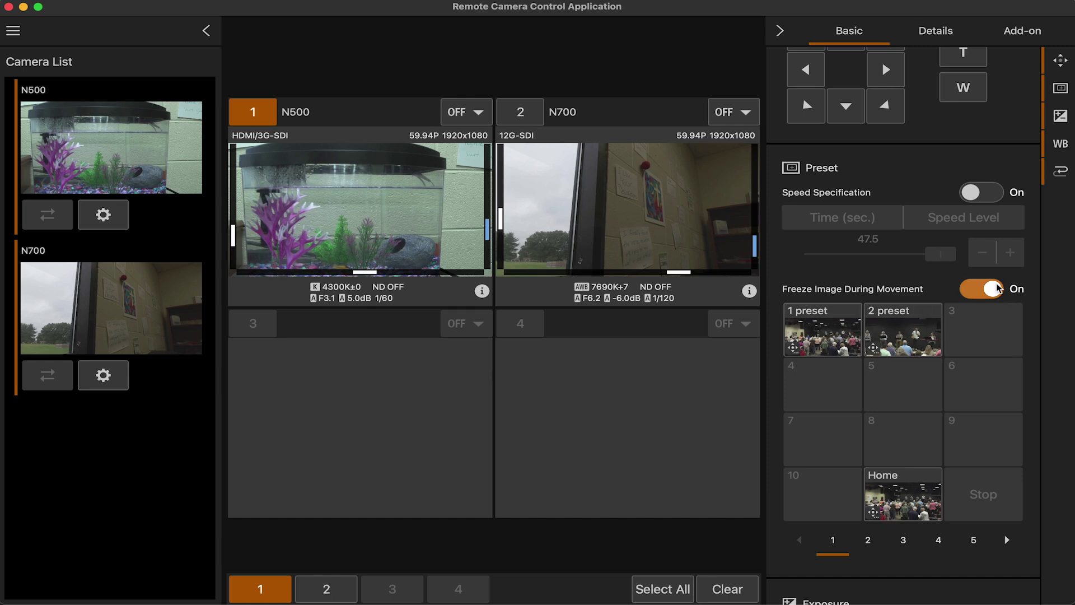
Zoom the N500 in and out, then recall preset 2 for the wall close-up
{"action": "scroll", "coordinate": [966, 165], "scroll_direction": "up", "scroll_amount": 3}
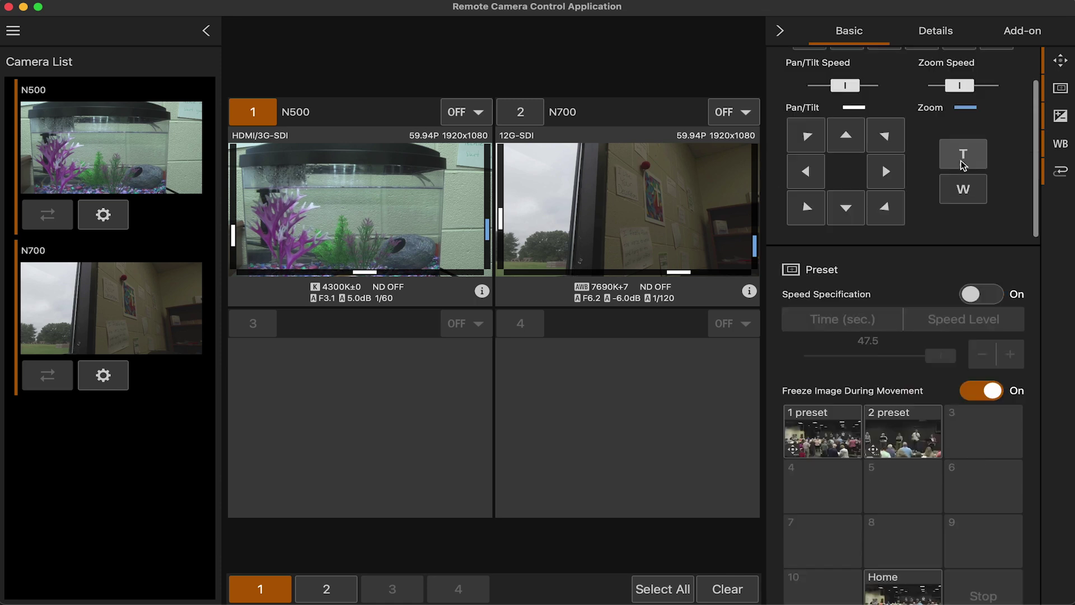
{"action": "left_click", "coordinate": [963, 164]}
{"action": "left_click", "coordinate": [963, 201]}
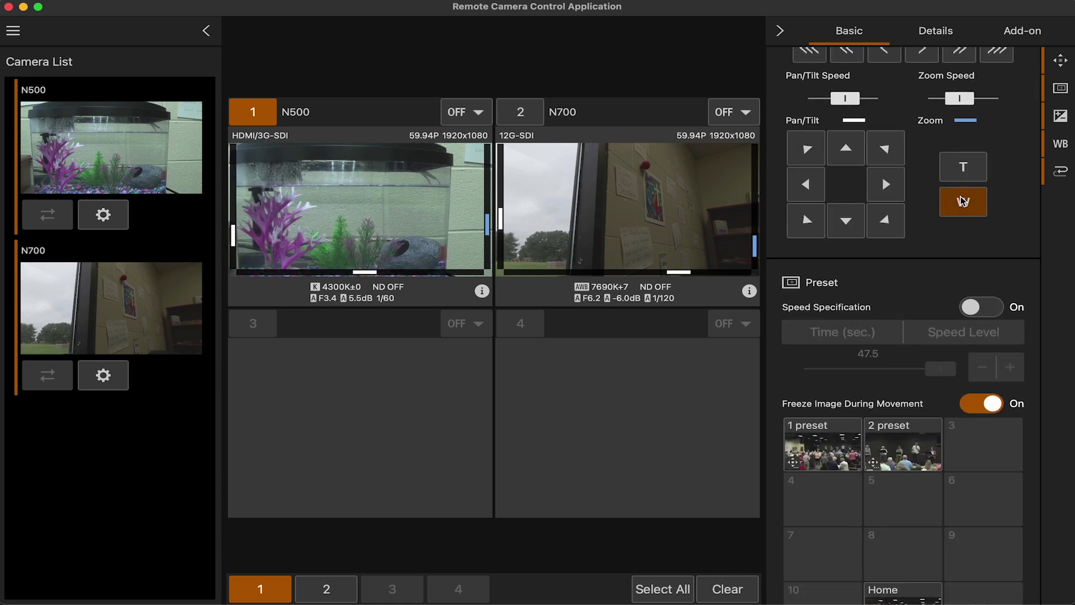
{"action": "left_click", "coordinate": [819, 189]}
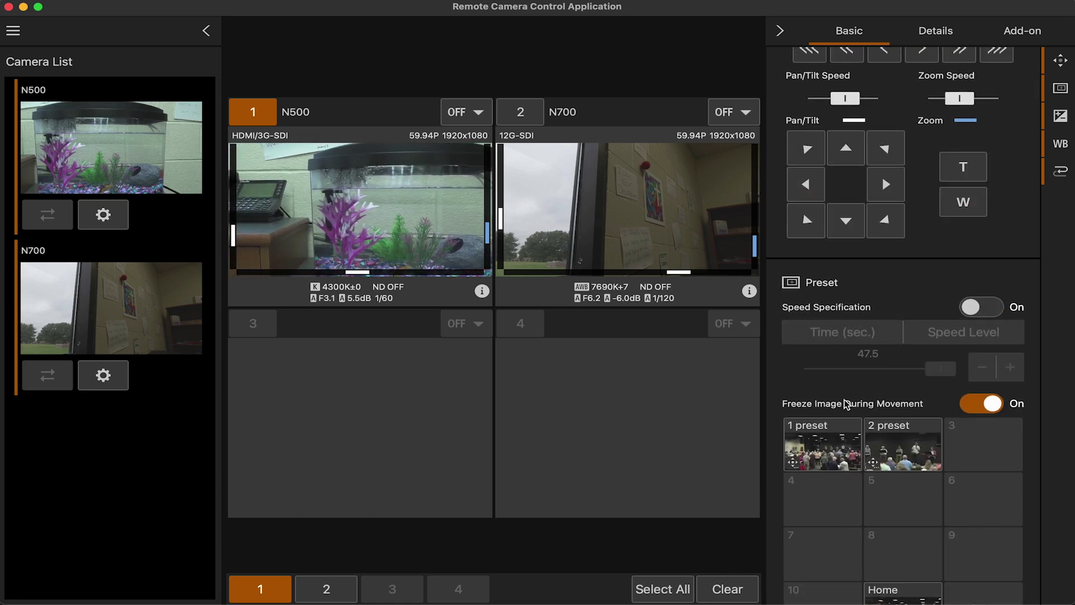
{"action": "left_click", "coordinate": [883, 445]}
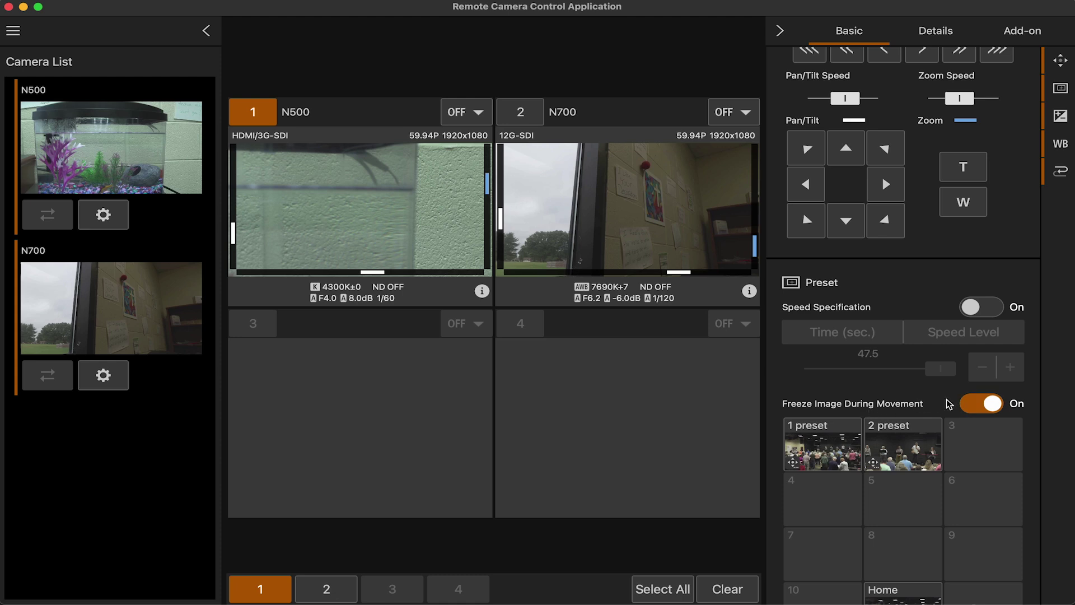
Page through the later preset slots and return to presets 1–10
{"action": "scroll", "coordinate": [948, 403], "scroll_direction": "down", "scroll_amount": 5}
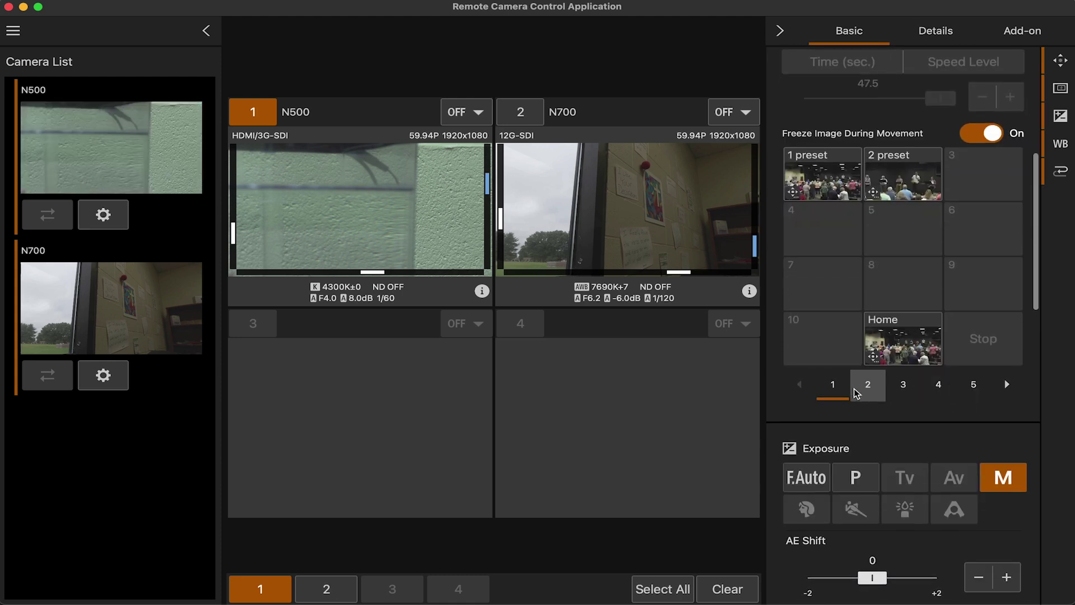
{"action": "left_click", "coordinate": [856, 393]}
{"action": "left_click", "coordinate": [935, 390]}
{"action": "left_click", "coordinate": [974, 390]}
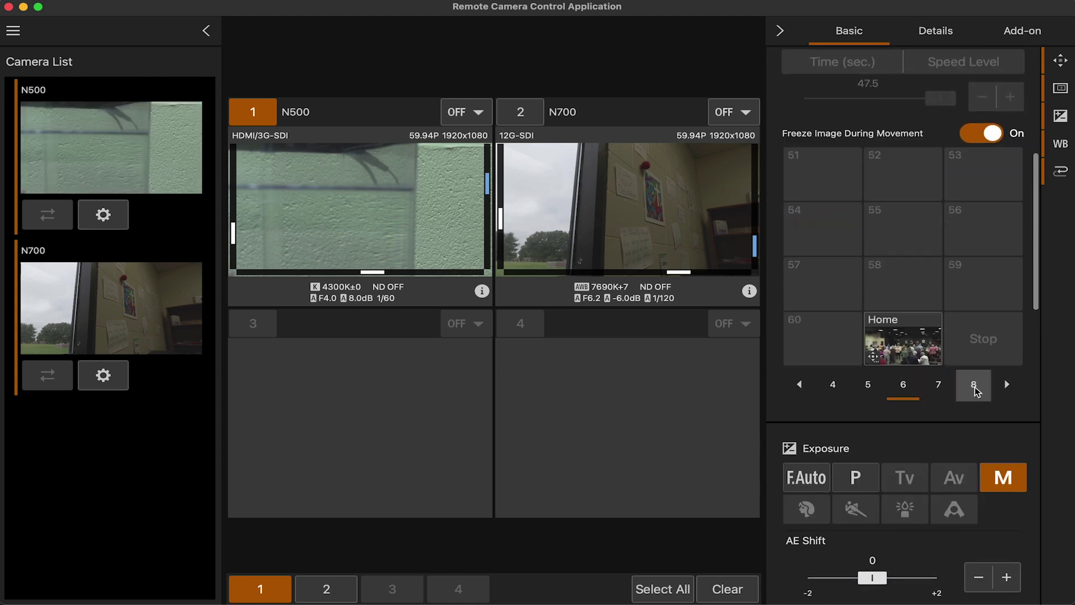
{"action": "left_click", "coordinate": [833, 386]}
{"action": "left_click", "coordinate": [832, 388]}
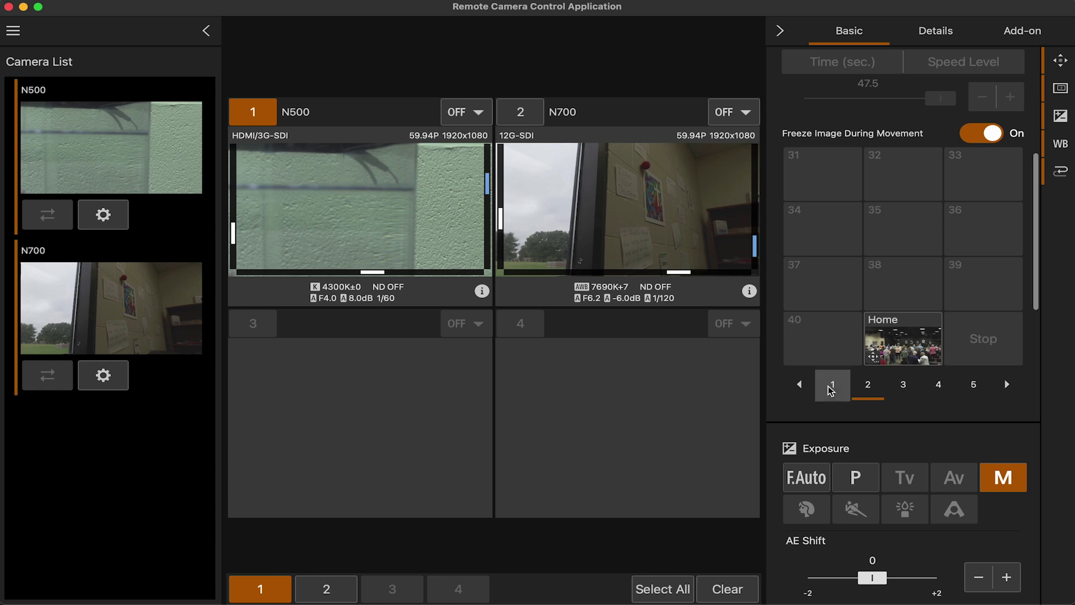
{"action": "left_click", "coordinate": [831, 391]}
{"action": "scroll", "coordinate": [874, 444], "scroll_direction": "down", "scroll_amount": 3}
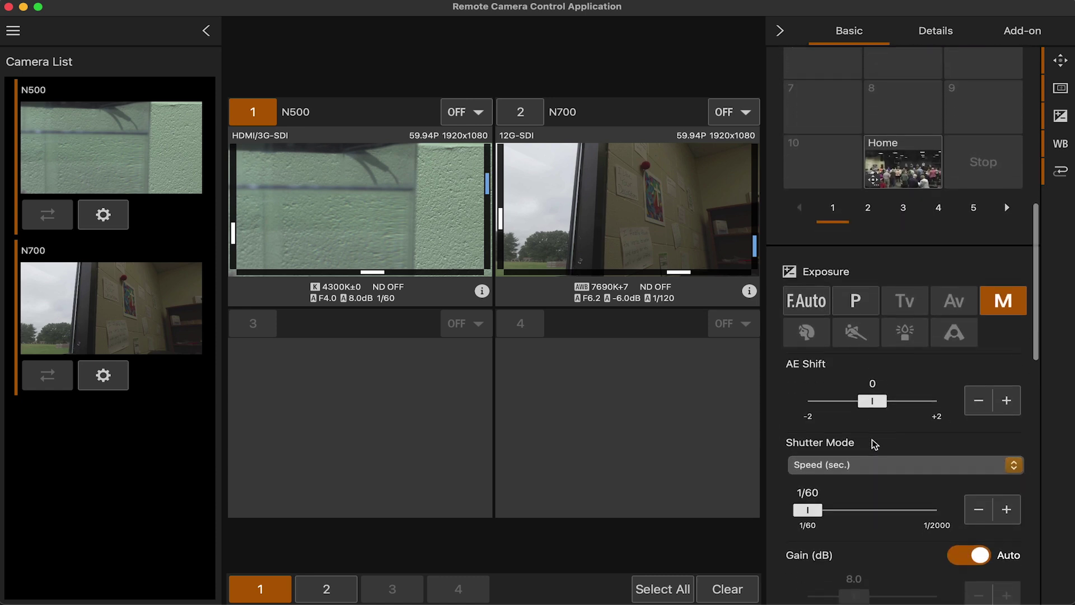
{"action": "scroll", "coordinate": [874, 444], "scroll_direction": "down", "scroll_amount": 2}
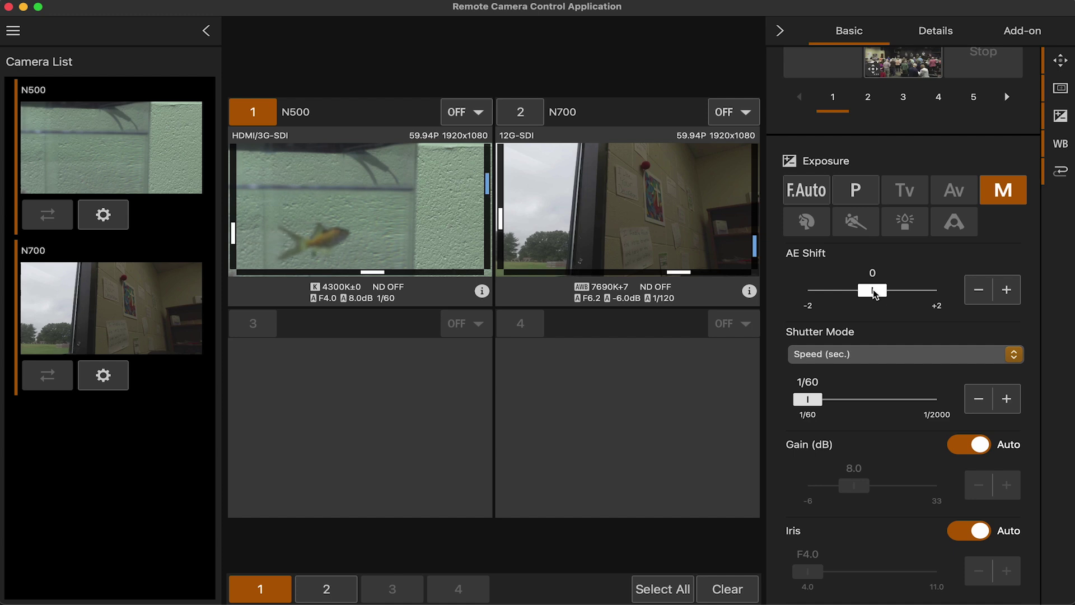
{"action": "mouse_move", "coordinate": [874, 293]}
{"action": "left_mouse_down"}
{"action": "mouse_move", "coordinate": [946, 294]}
{"action": "mouse_move", "coordinate": [818, 295]}
{"action": "mouse_move", "coordinate": [873, 292]}
{"action": "left_mouse_up"}
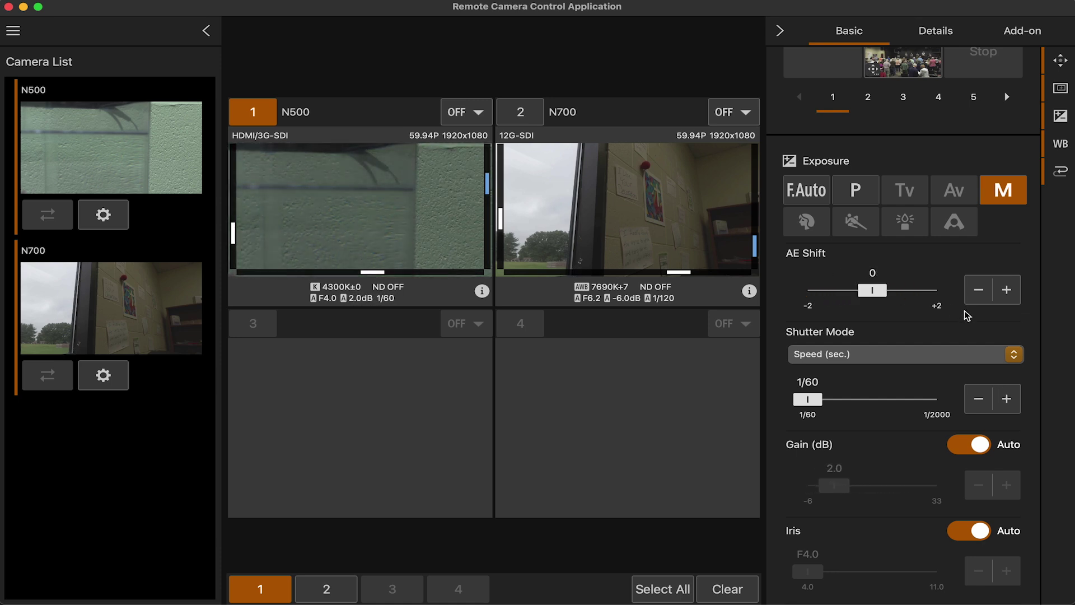
{"action": "scroll", "coordinate": [933, 333], "scroll_direction": "down", "scroll_amount": 1}
{"action": "scroll", "coordinate": [907, 322], "scroll_direction": "down", "scroll_amount": 1}
{"action": "left_click", "coordinate": [888, 318]}
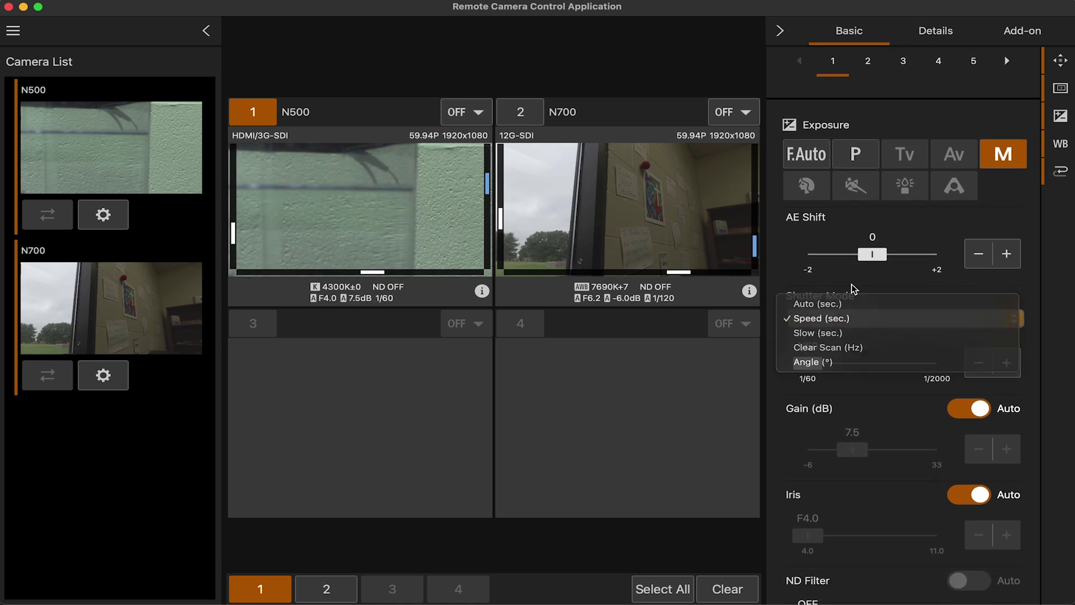
{"action": "left_click", "coordinate": [857, 318]}
{"action": "left_click", "coordinate": [857, 318]}
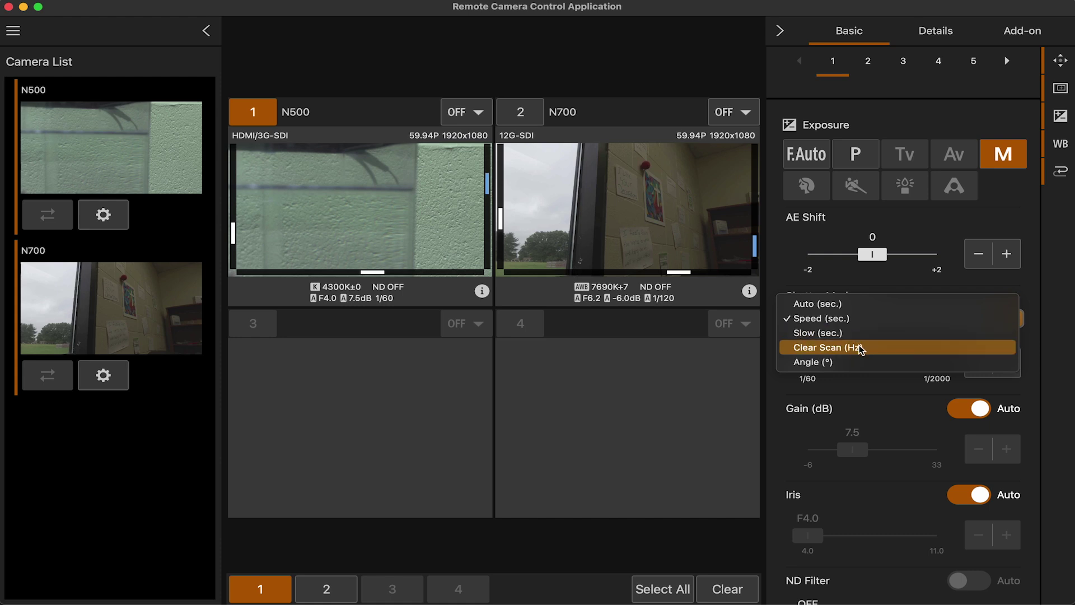
{"action": "left_click", "coordinate": [860, 347]}
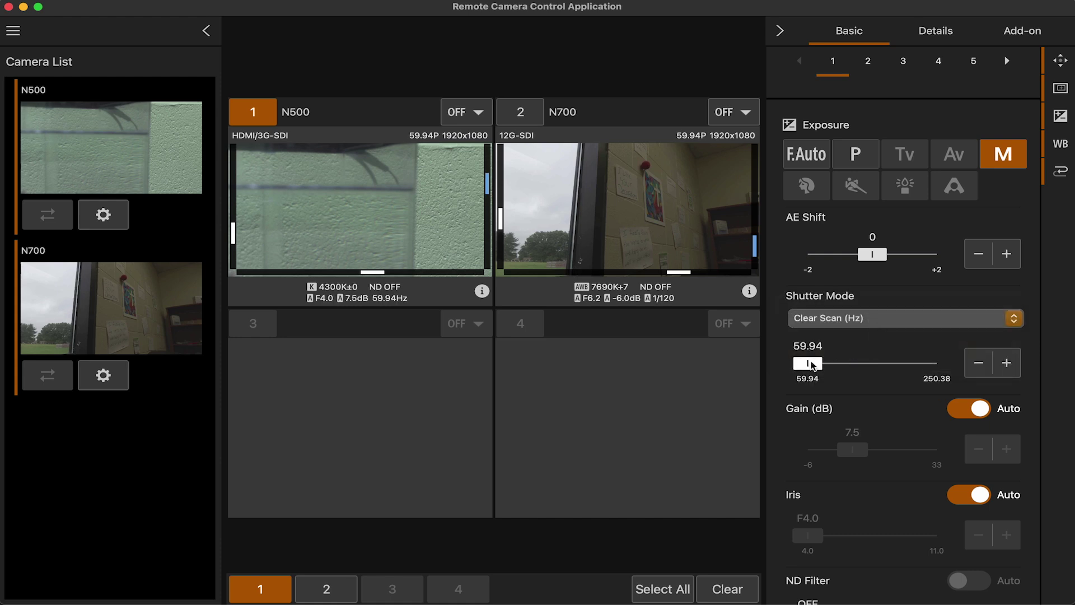
{"action": "mouse_move", "coordinate": [813, 364]}
{"action": "left_mouse_down"}
{"action": "mouse_move", "coordinate": [882, 362]}
{"action": "mouse_move", "coordinate": [808, 363]}
{"action": "left_mouse_up"}
{"action": "left_click", "coordinate": [834, 318]}
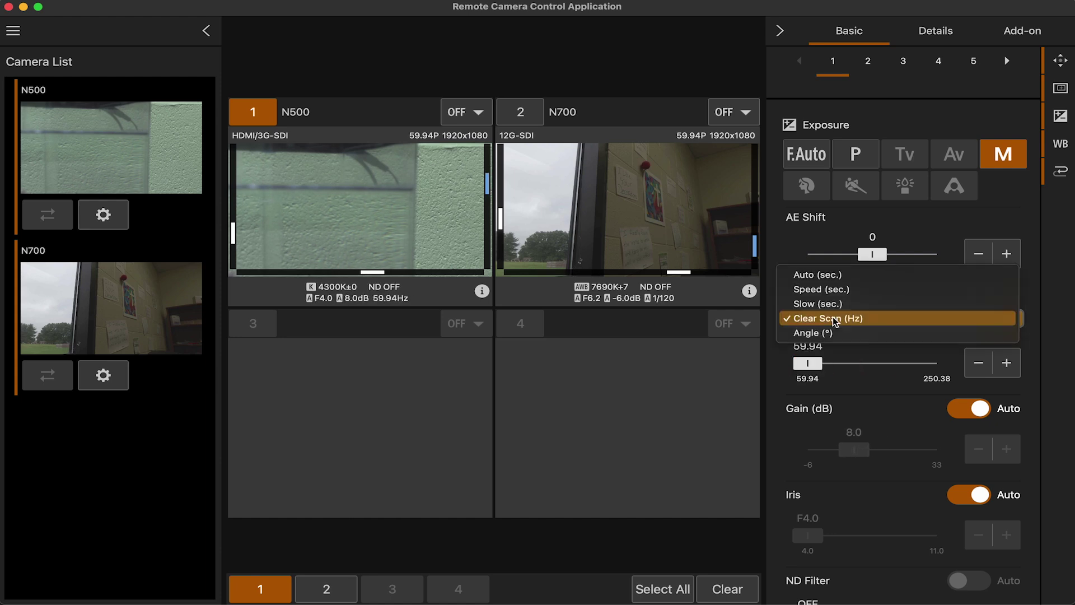
{"action": "left_click", "coordinate": [831, 280]}
{"action": "scroll", "coordinate": [864, 331], "scroll_direction": "down", "scroll_amount": 1}
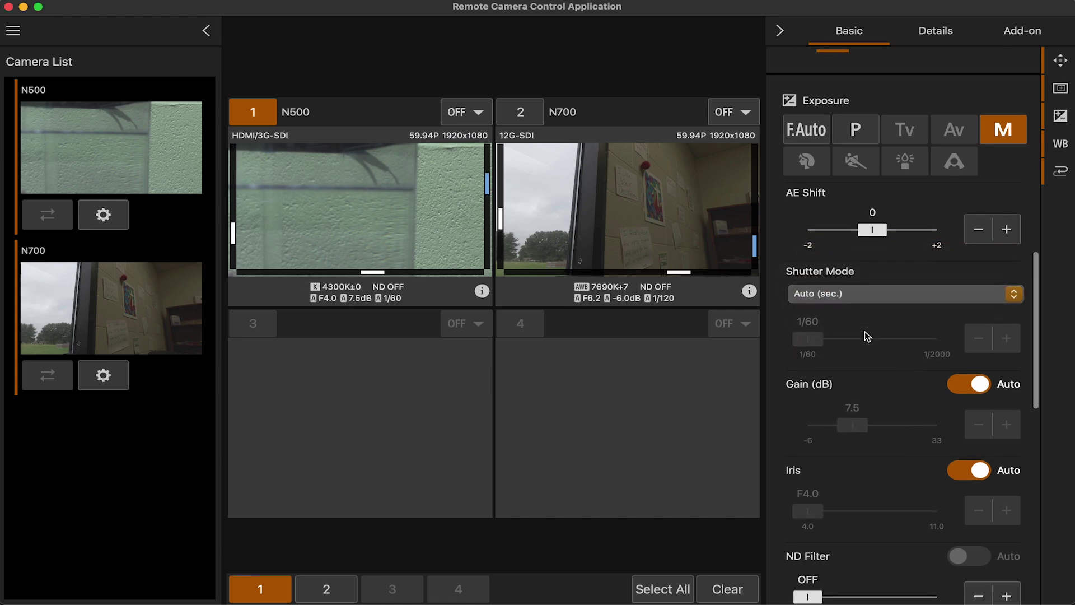
{"action": "left_click", "coordinate": [870, 292]}
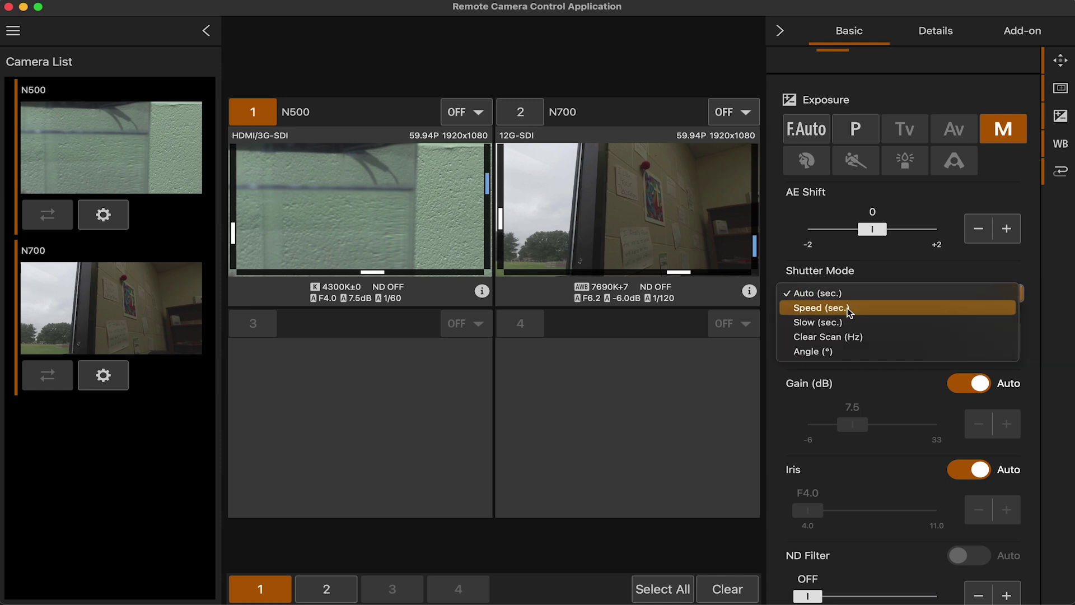
{"action": "left_click", "coordinate": [853, 308]}
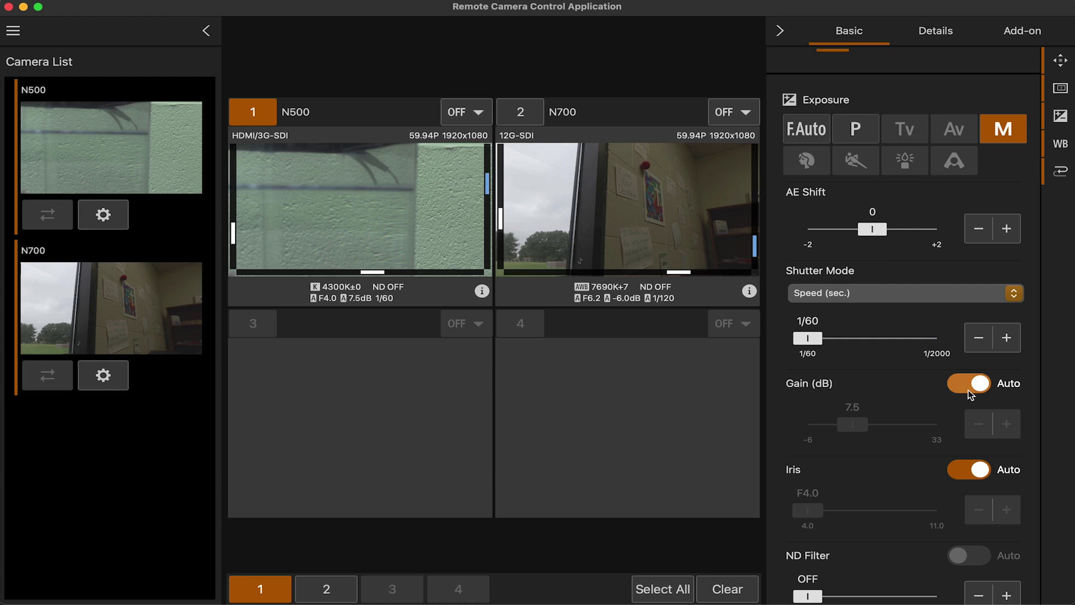
Turn Gain Auto off so the N500's gain is manual at 0.0 dB
{"action": "scroll", "coordinate": [910, 371], "scroll_direction": "down", "scroll_amount": 2}
{"action": "left_click", "coordinate": [972, 319]}
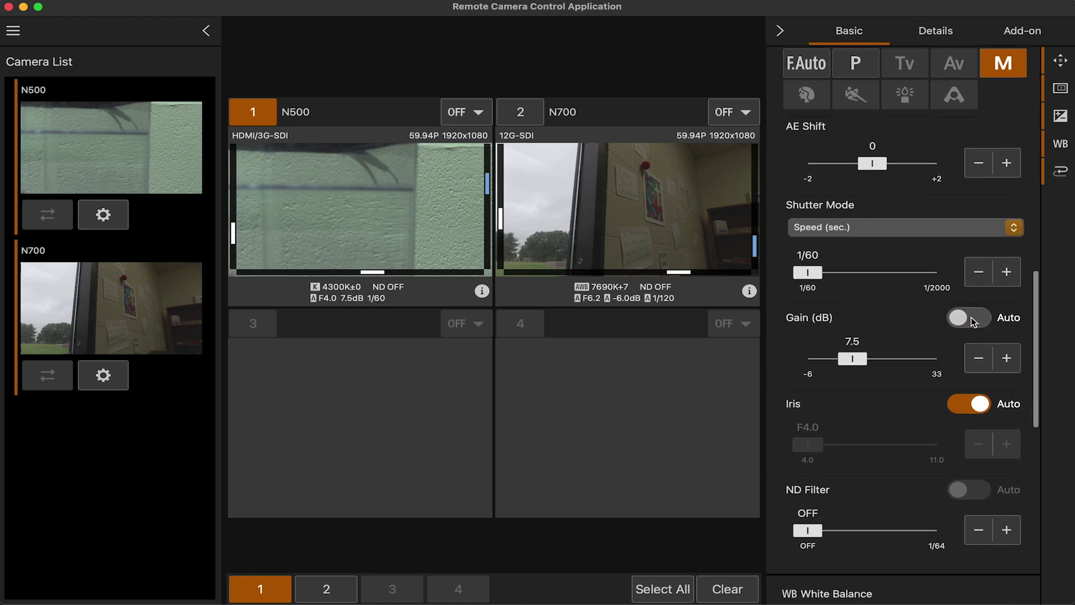
{"action": "left_click", "coordinate": [966, 318]}
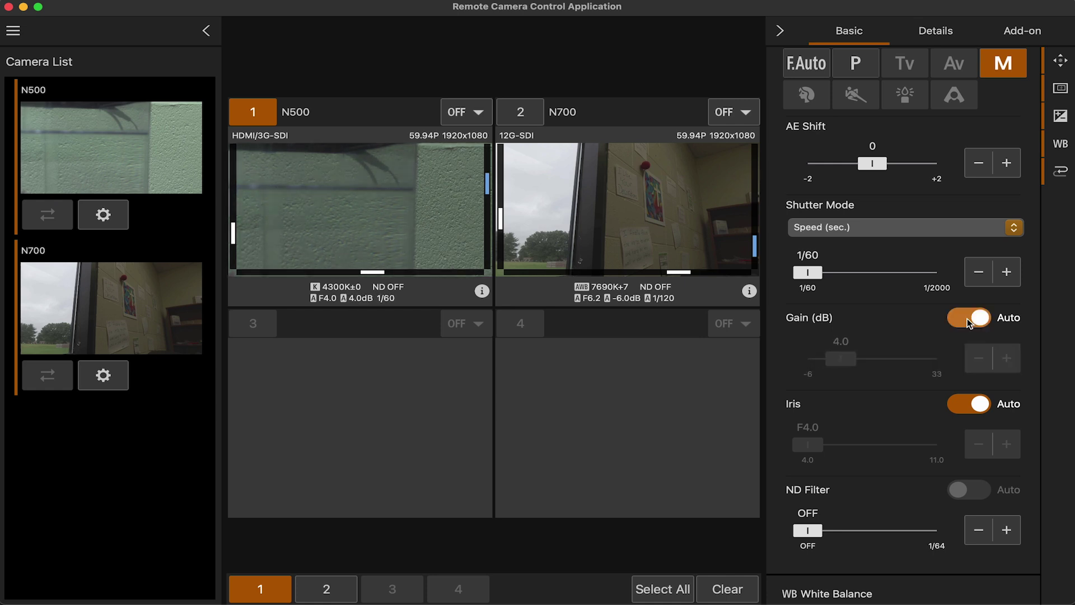
{"action": "left_click", "coordinate": [967, 318]}
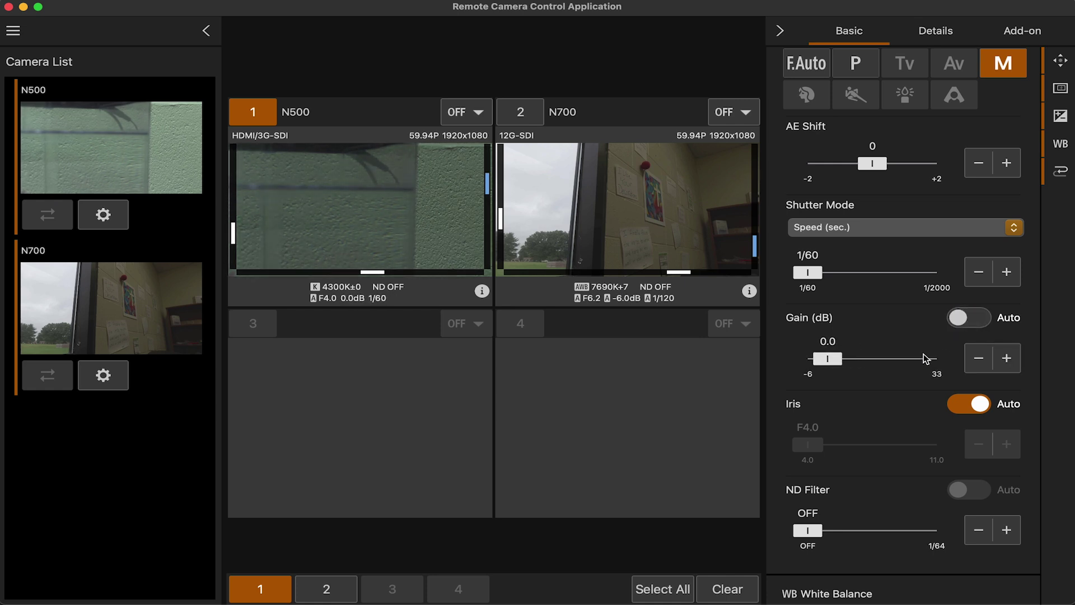
Switch the iris to manual and set the aperture to F4.0
{"action": "scroll", "coordinate": [927, 356], "scroll_direction": "down", "scroll_amount": 2}
{"action": "left_click", "coordinate": [977, 319]}
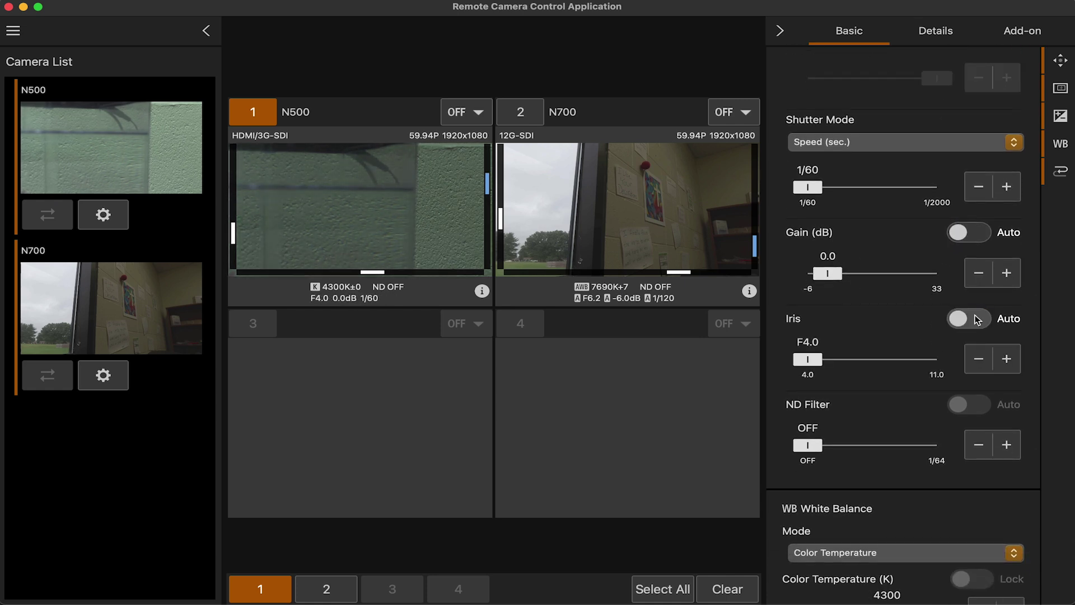
{"action": "mouse_move", "coordinate": [810, 359]}
{"action": "left_mouse_down"}
{"action": "mouse_move", "coordinate": [946, 358]}
{"action": "mouse_move", "coordinate": [809, 359]}
{"action": "left_mouse_up"}
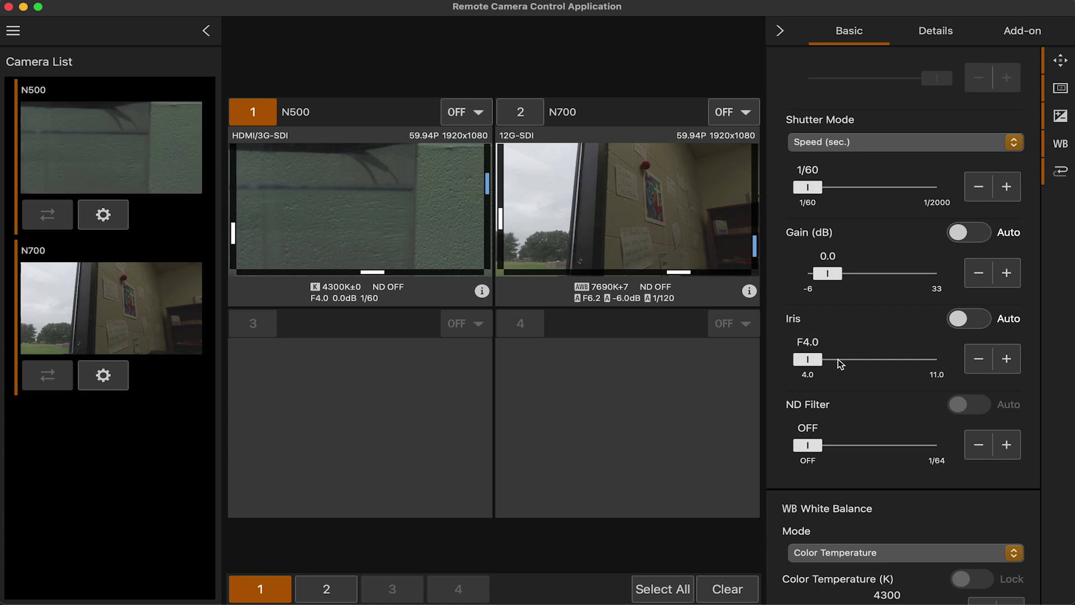
{"action": "left_click_drag", "start_coordinate": [809, 362], "coordinate": [843, 359]}
Try the ND Filter slider, then return it to OFF
{"action": "scroll", "coordinate": [862, 347], "scroll_direction": "down", "scroll_amount": 1}
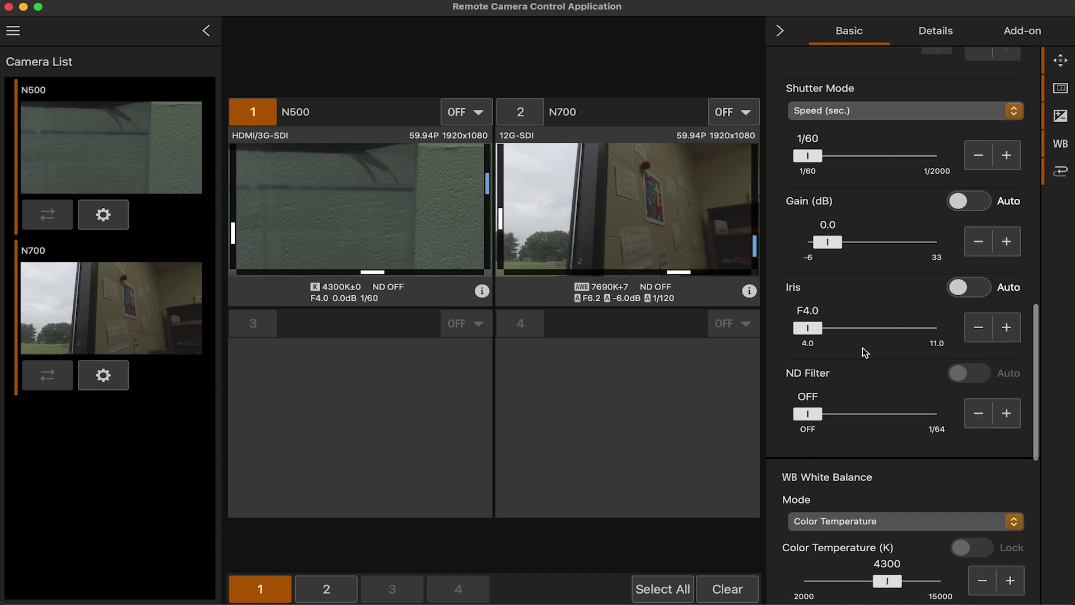
{"action": "left_click_drag", "start_coordinate": [808, 413], "coordinate": [900, 417]}
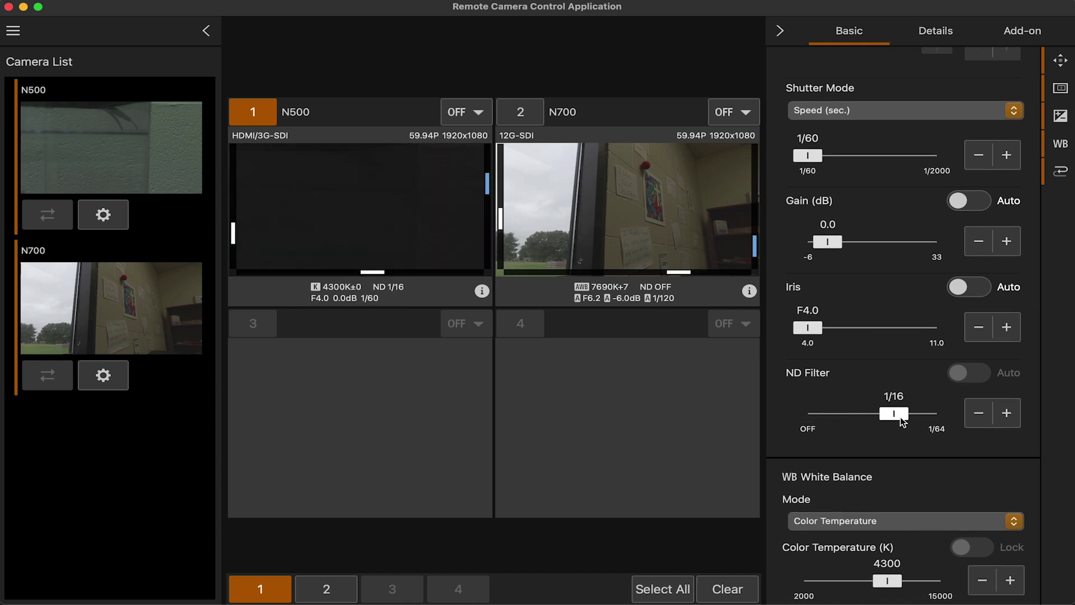
{"action": "left_click_drag", "start_coordinate": [893, 417], "coordinate": [762, 414]}
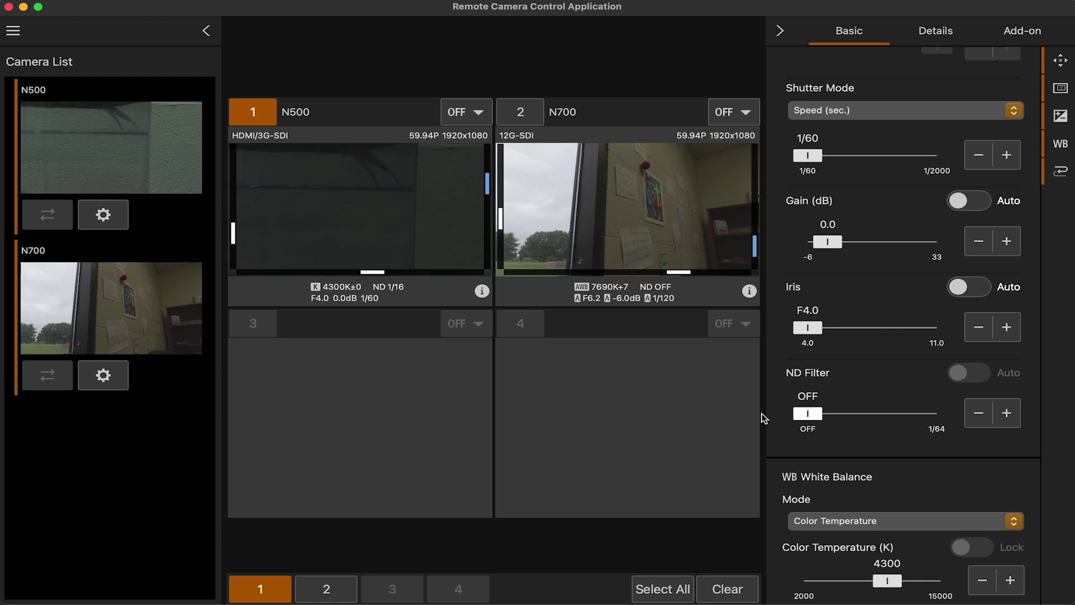
{"action": "scroll", "coordinate": [878, 305], "scroll_direction": "up", "scroll_amount": 1}
{"action": "scroll", "coordinate": [877, 304], "scroll_direction": "up", "scroll_amount": 10}
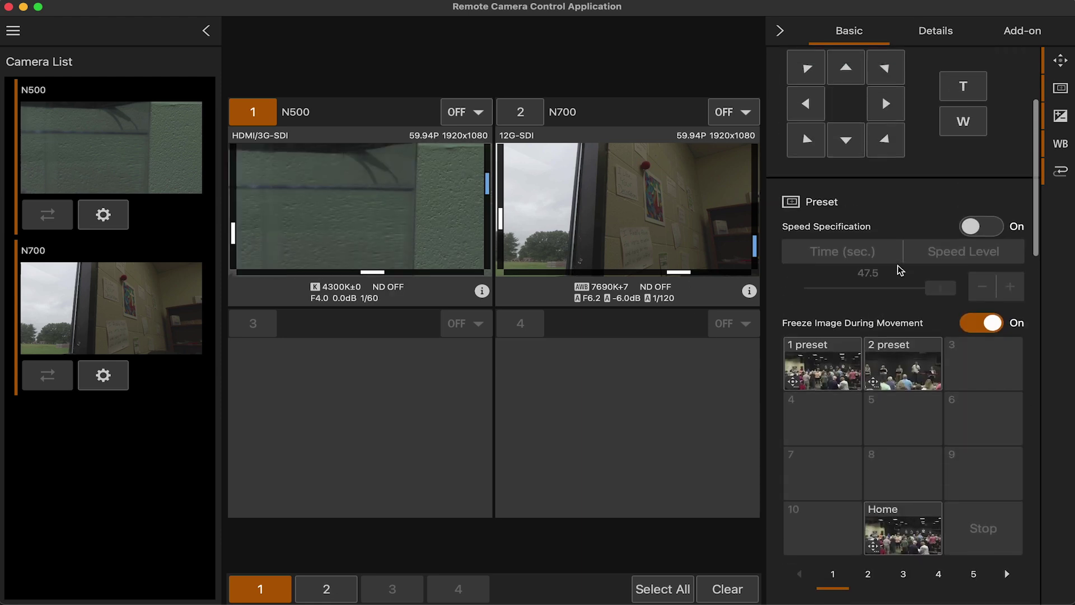
Zoom the N500 out at maximum zoom speed, then pan left and tilt down onto the fish tank
{"action": "left_click_drag", "start_coordinate": [963, 303], "coordinate": [964, 303]}
{"action": "left_click_drag", "start_coordinate": [962, 199], "coordinate": [998, 196]}
{"action": "left_click_drag", "start_coordinate": [964, 300], "coordinate": [963, 300]}
{"action": "left_click_drag", "start_coordinate": [807, 283], "coordinate": [807, 282]}
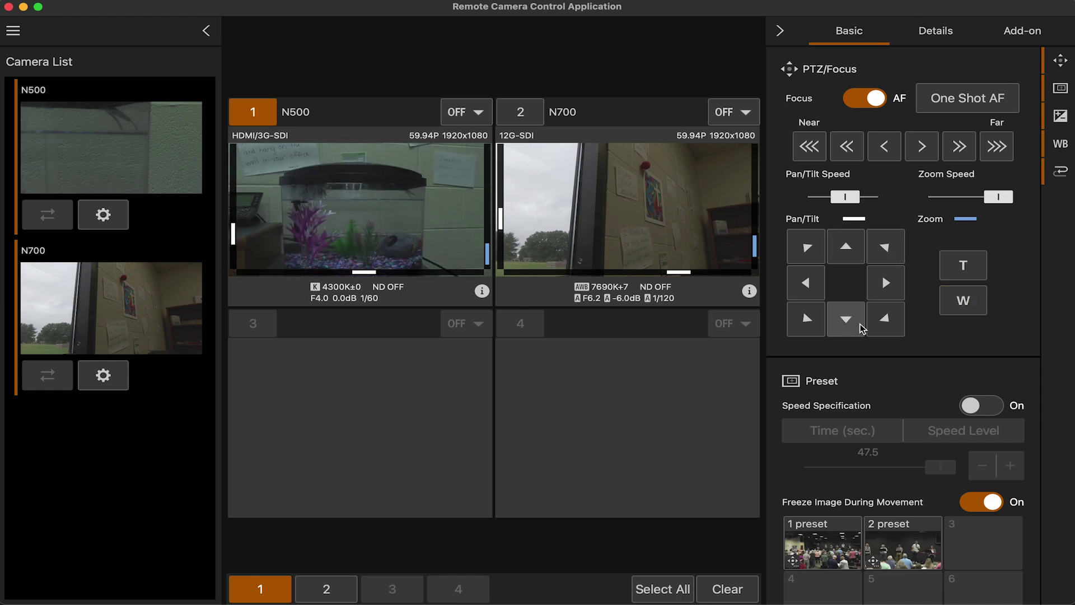
{"action": "left_click_drag", "start_coordinate": [846, 318], "coordinate": [846, 319]}
{"action": "scroll", "coordinate": [870, 379], "scroll_direction": "down", "scroll_amount": 15}
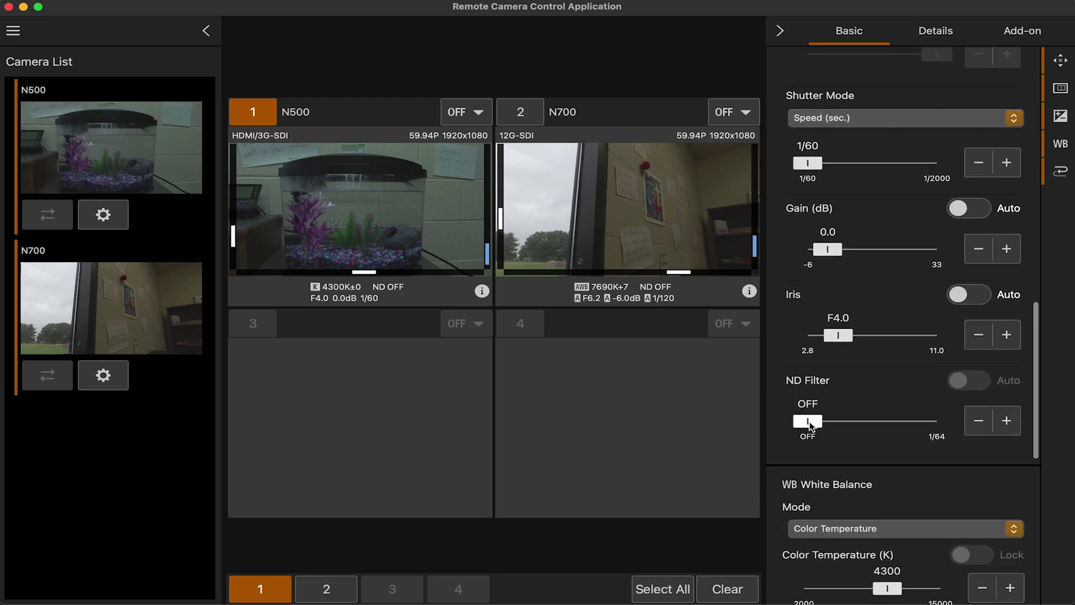
Turn Gain Auto and Iris Auto on, and set the ND filter to 1/4
{"action": "left_click", "coordinate": [980, 209]}
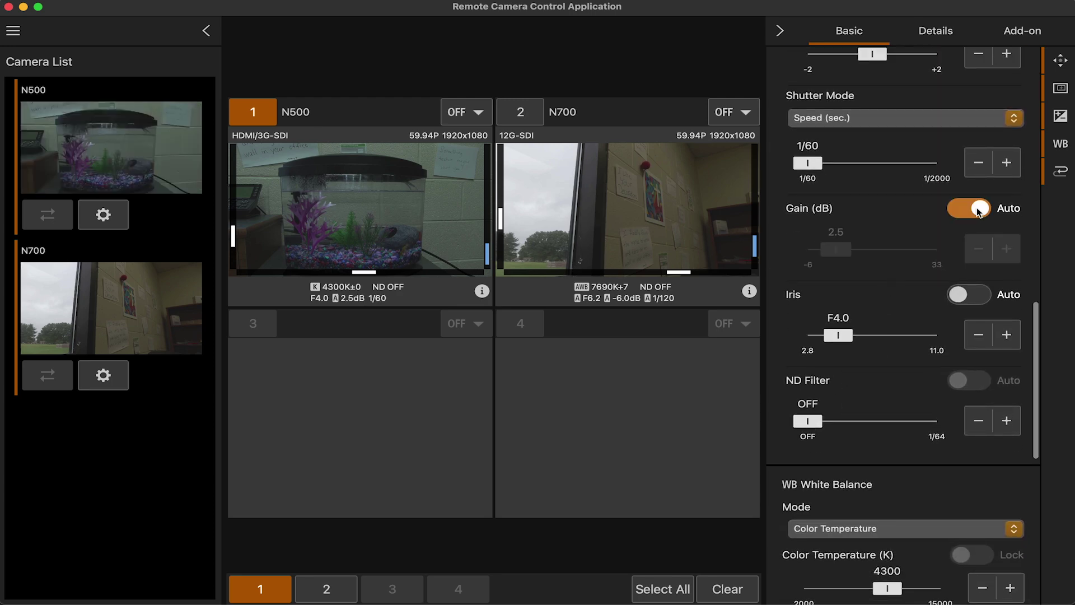
{"action": "left_click", "coordinate": [982, 294]}
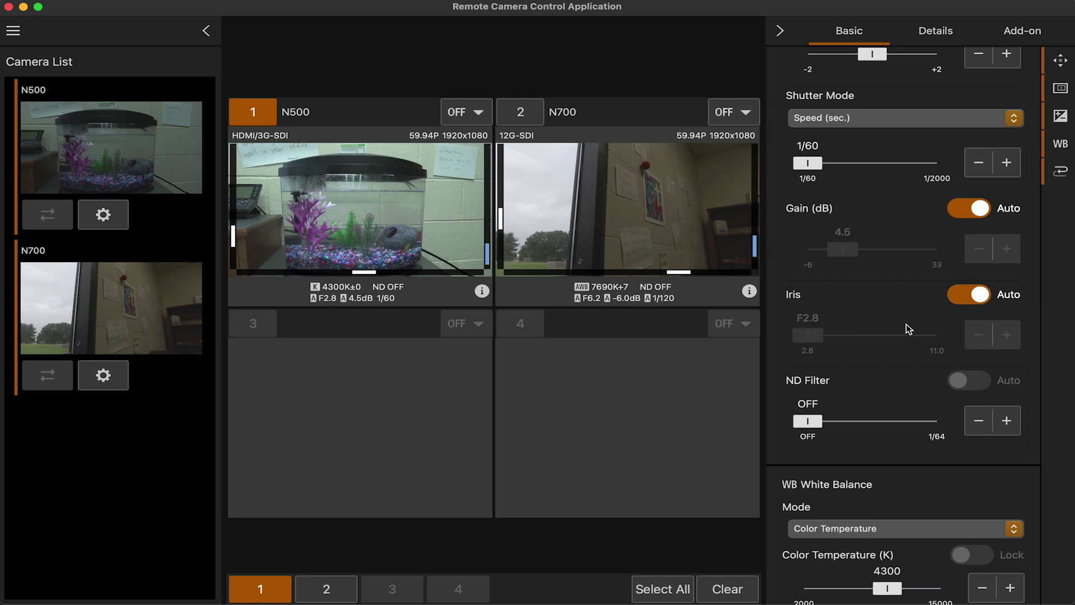
{"action": "left_click", "coordinate": [810, 423]}
{"action": "left_click", "coordinate": [863, 421]}
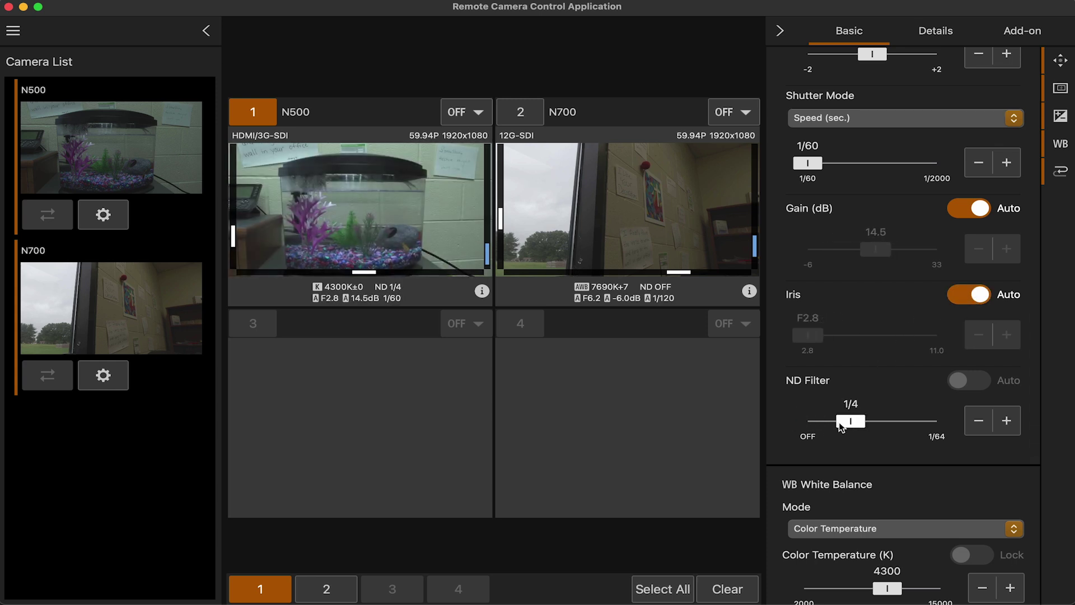
Raise the ND filter to 1/64, then set it back to OFF with Gain Auto on
{"action": "left_click", "coordinate": [958, 211]}
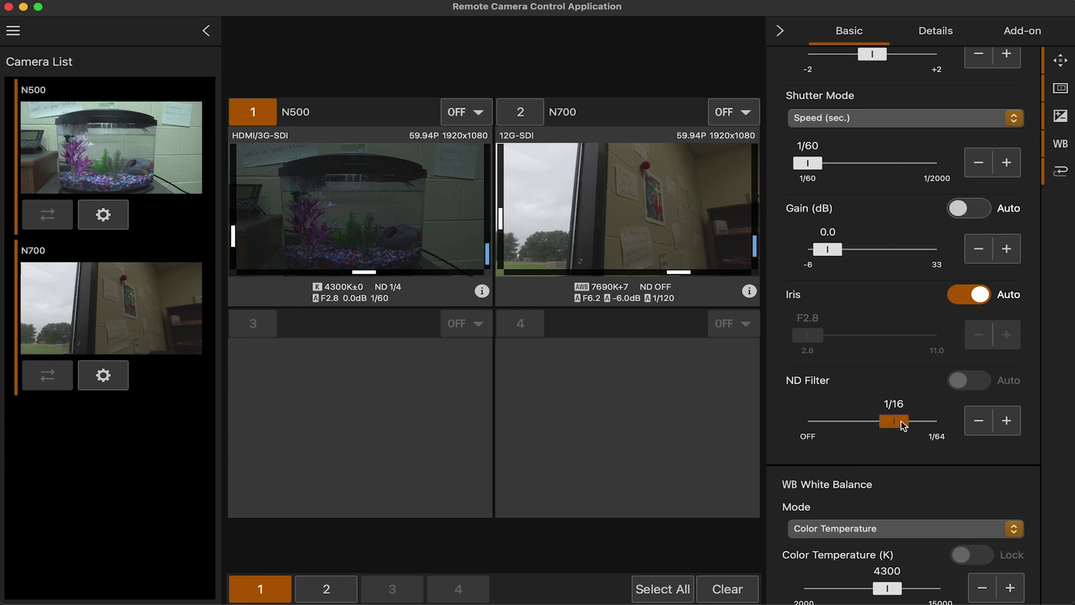
{"action": "left_click_drag", "start_coordinate": [901, 421], "coordinate": [958, 422]}
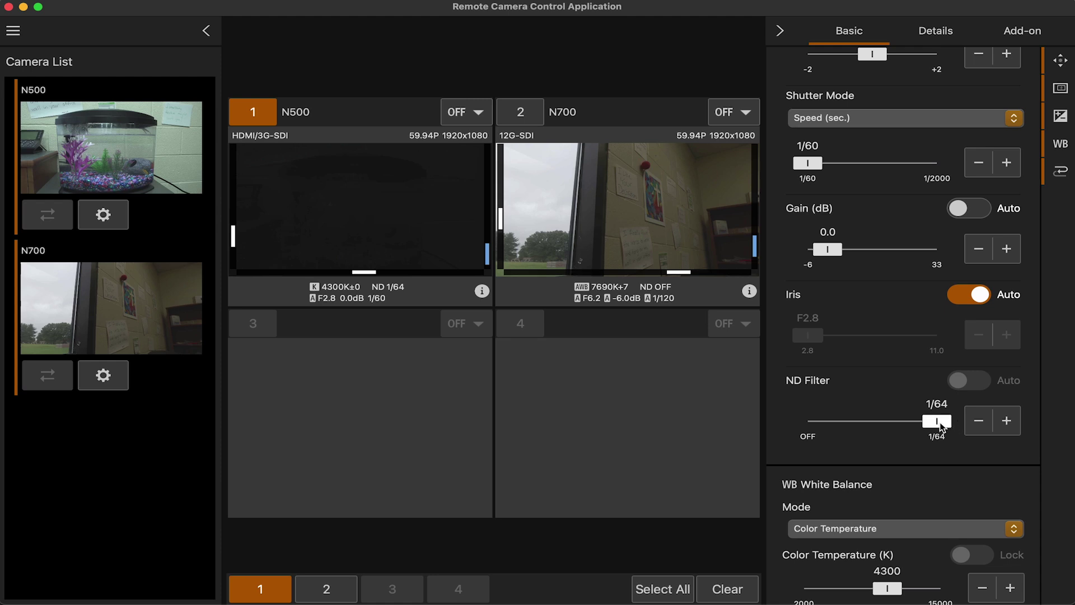
{"action": "left_click", "coordinate": [973, 210]}
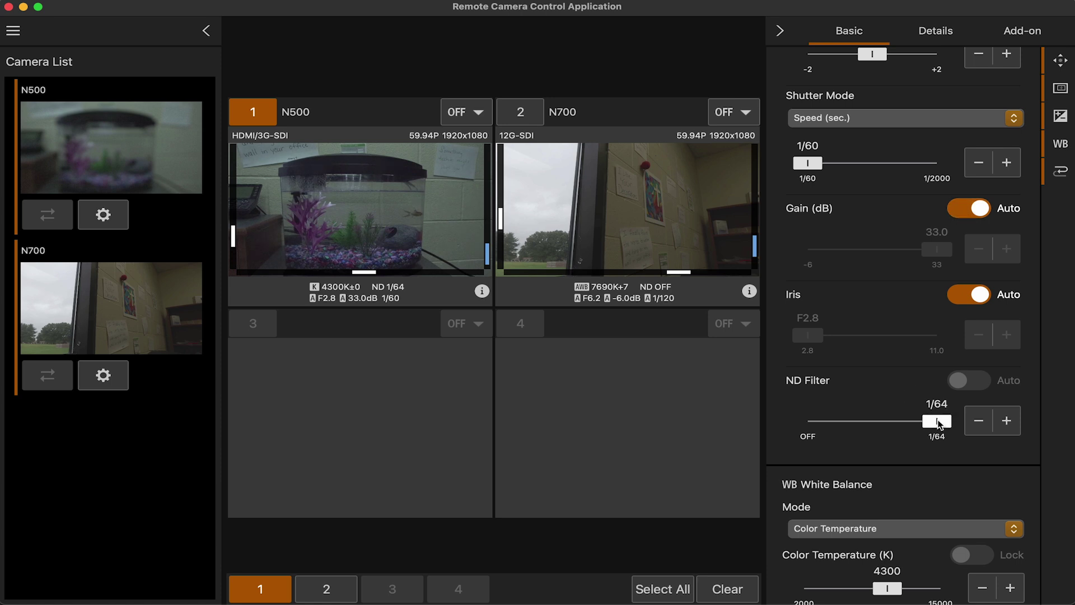
{"action": "left_click_drag", "start_coordinate": [939, 424], "coordinate": [808, 421]}
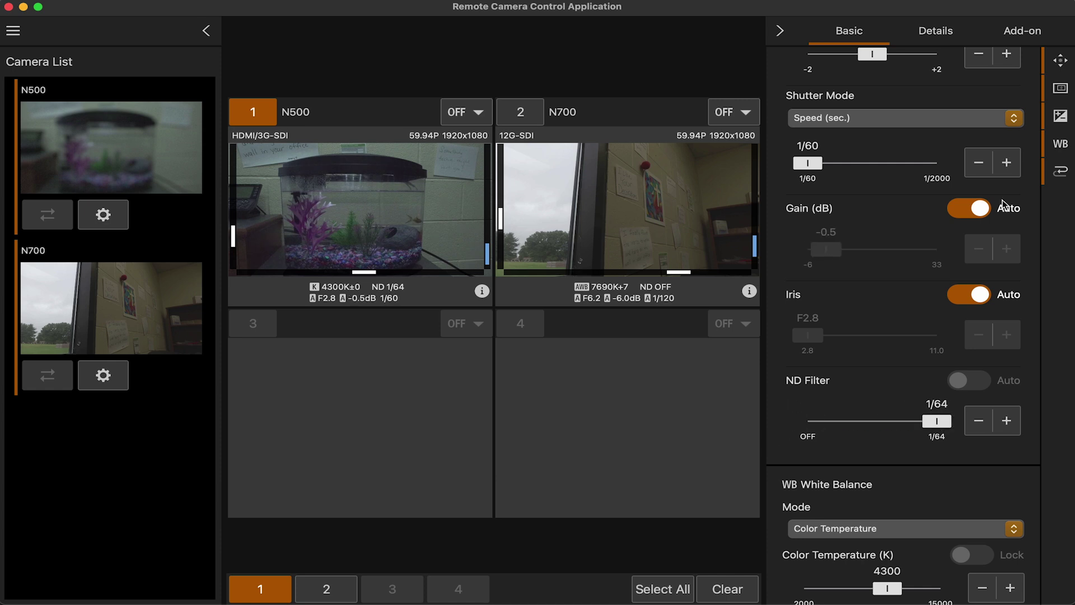
{"action": "left_click", "coordinate": [974, 212]}
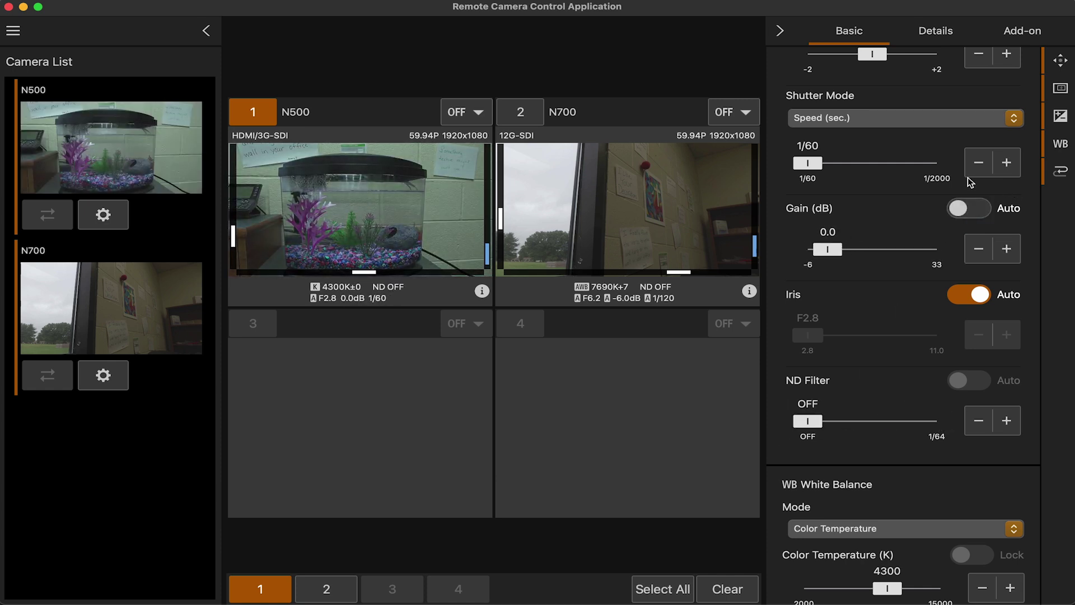
{"action": "left_click", "coordinate": [973, 210]}
{"action": "scroll", "coordinate": [896, 216], "scroll_direction": "down", "scroll_amount": 2}
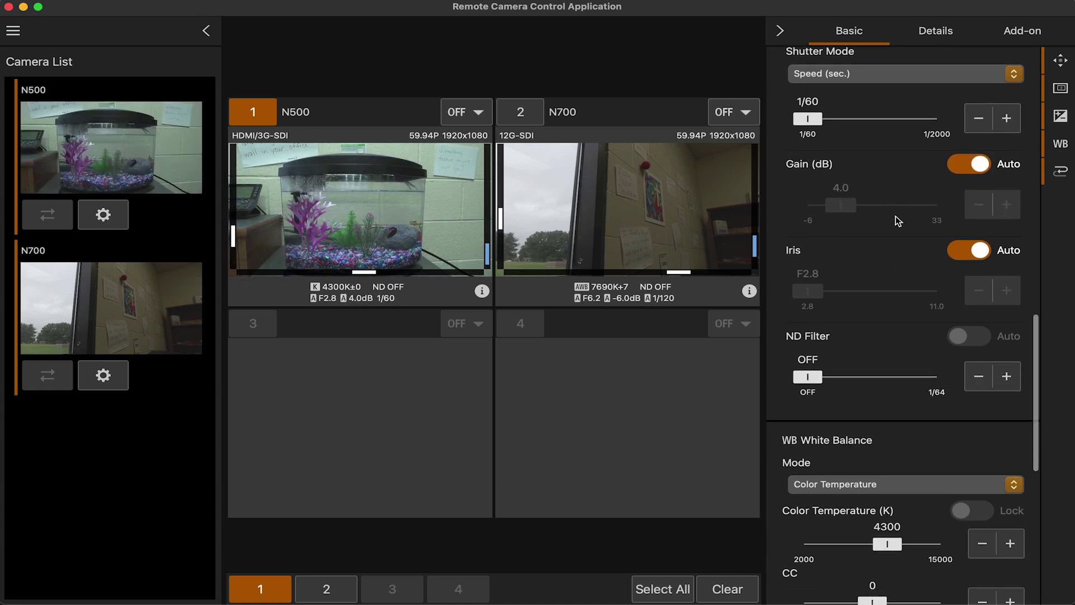
{"action": "scroll", "coordinate": [896, 216], "scroll_direction": "down", "scroll_amount": 5}
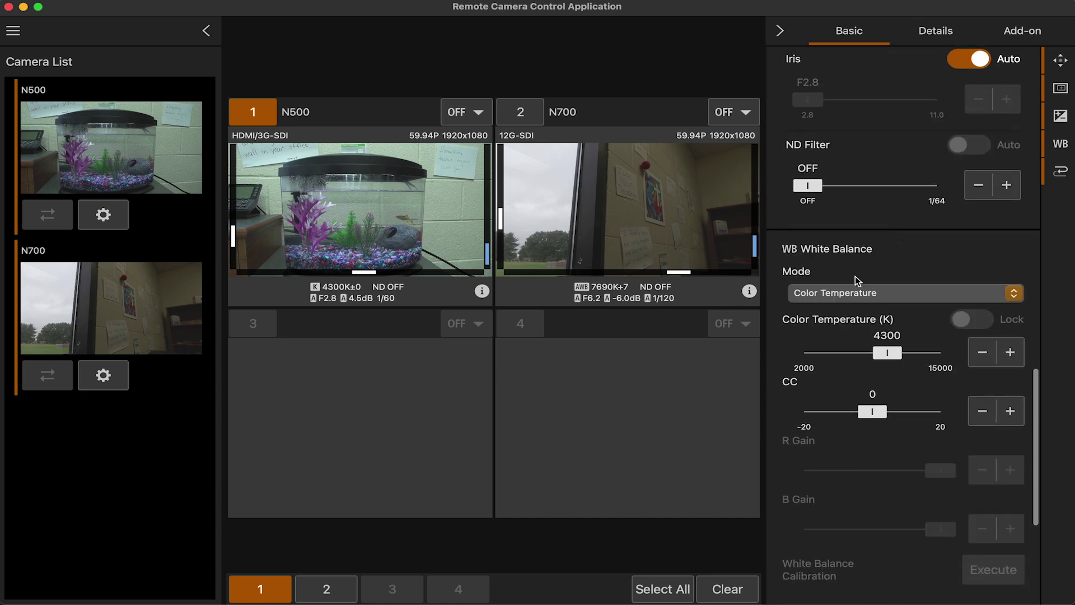
{"action": "left_click", "coordinate": [834, 293]}
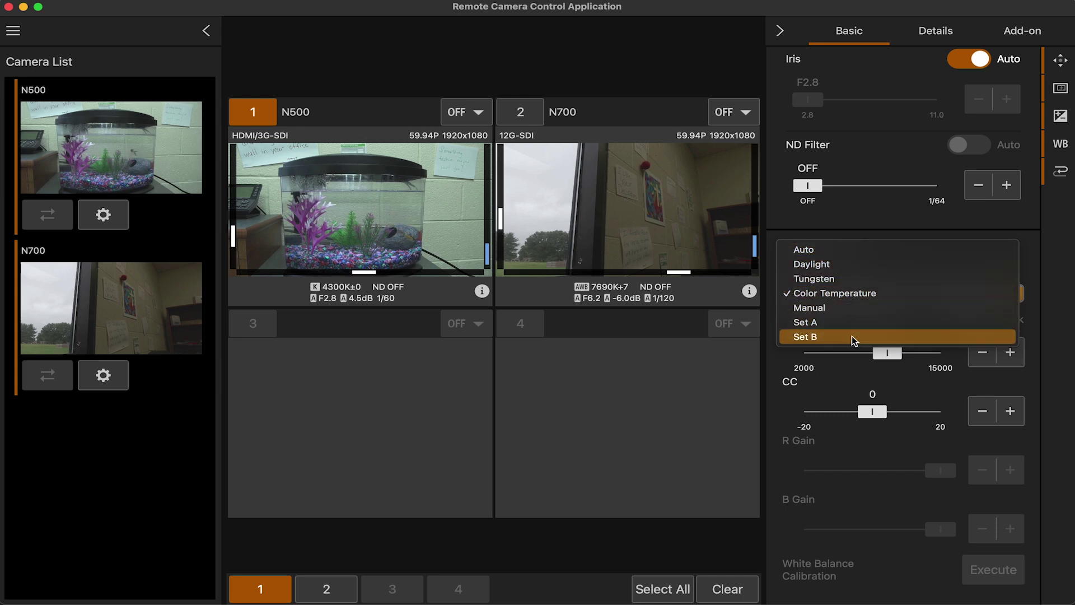
{"action": "left_click", "coordinate": [839, 298]}
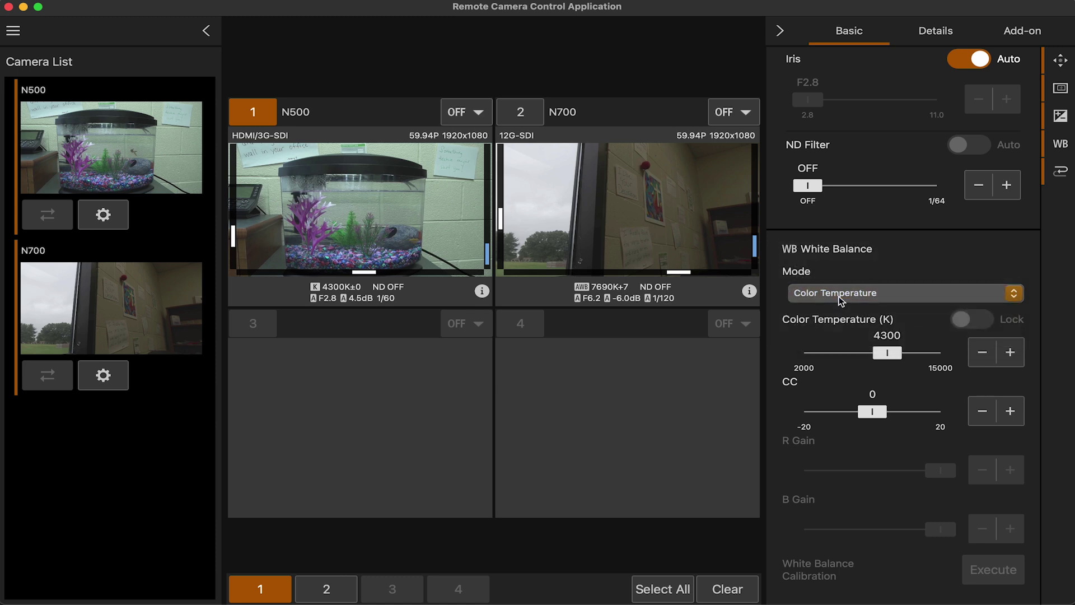
{"action": "mouse_move", "coordinate": [888, 354]}
{"action": "left_mouse_down"}
{"action": "mouse_move", "coordinate": [805, 358]}
{"action": "mouse_move", "coordinate": [952, 353]}
{"action": "mouse_move", "coordinate": [888, 354]}
{"action": "left_mouse_up"}
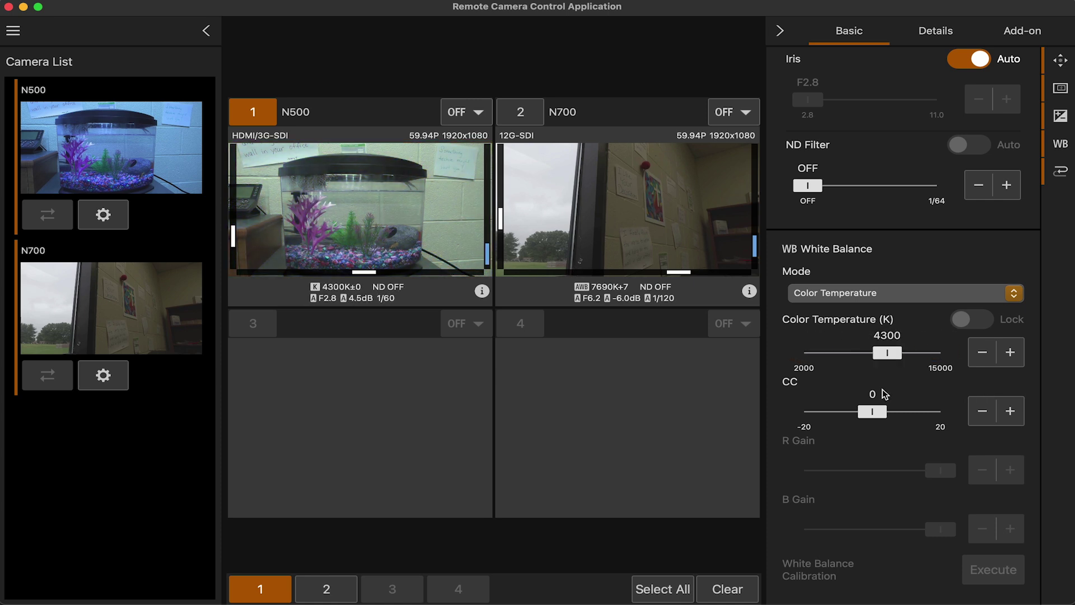
{"action": "mouse_move", "coordinate": [873, 413]}
{"action": "left_mouse_down"}
{"action": "mouse_move", "coordinate": [801, 419]}
{"action": "mouse_move", "coordinate": [868, 415]}
{"action": "left_mouse_up"}
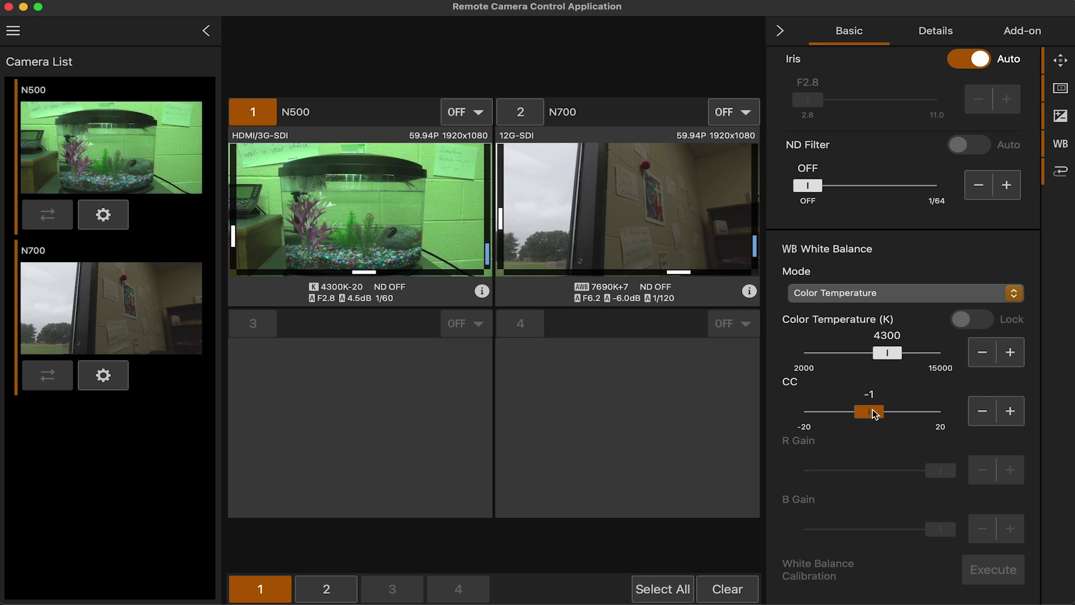
{"action": "mouse_move", "coordinate": [875, 410]}
{"action": "left_mouse_down"}
{"action": "mouse_move", "coordinate": [912, 411]}
{"action": "mouse_move", "coordinate": [878, 412]}
{"action": "left_mouse_up"}
{"action": "scroll", "coordinate": [909, 431], "scroll_direction": "down", "scroll_amount": 2}
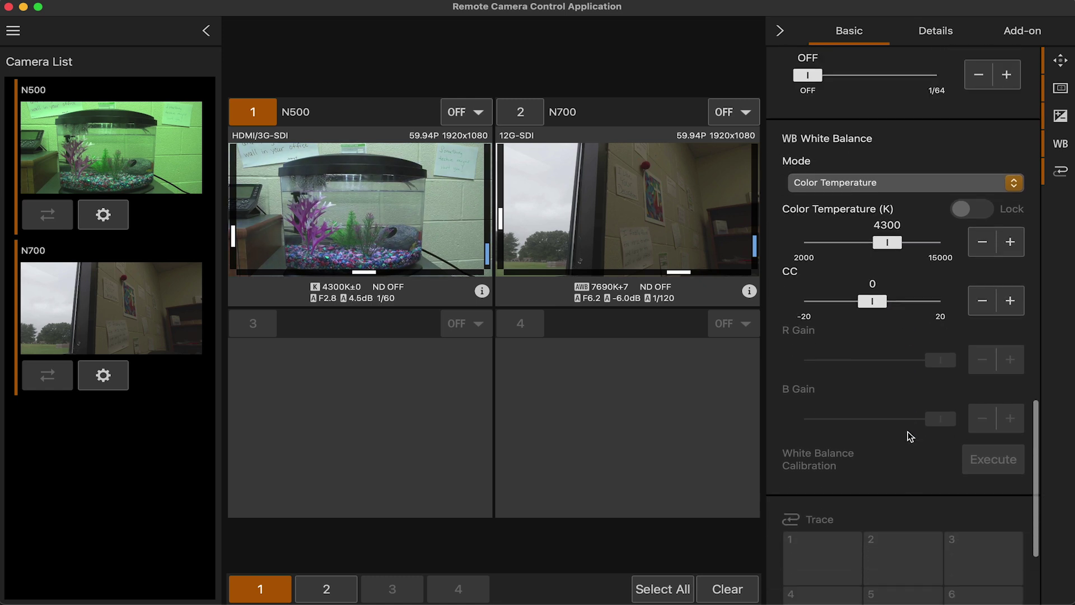
{"action": "scroll", "coordinate": [909, 432], "scroll_direction": "down", "scroll_amount": 3}
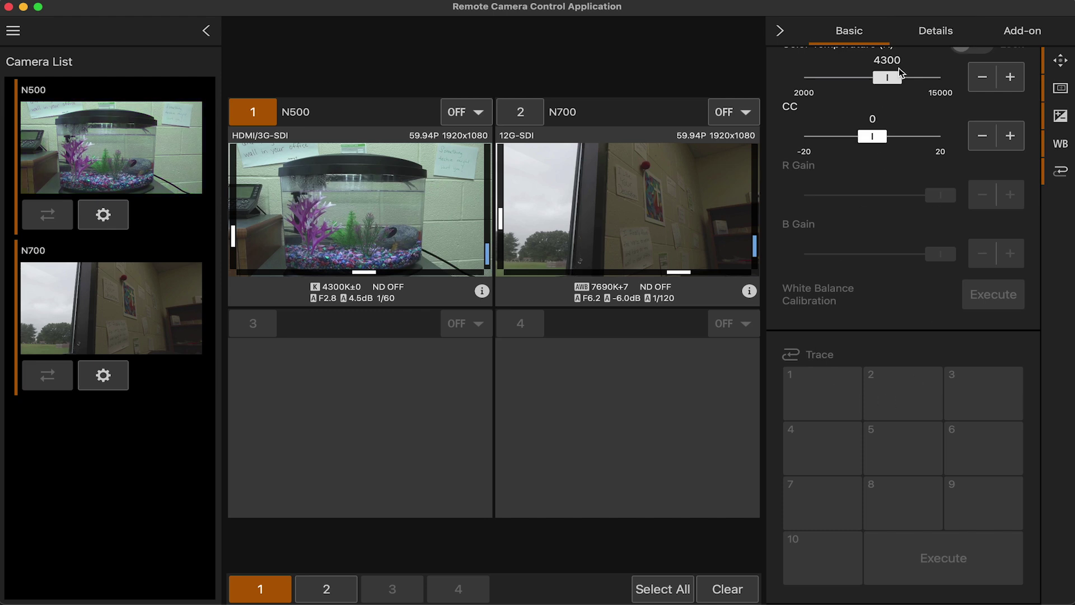
In the Details tab's Image Quality section, adjust the Sharpness Level and Sharpness Limit sliders
{"action": "left_click", "coordinate": [935, 32]}
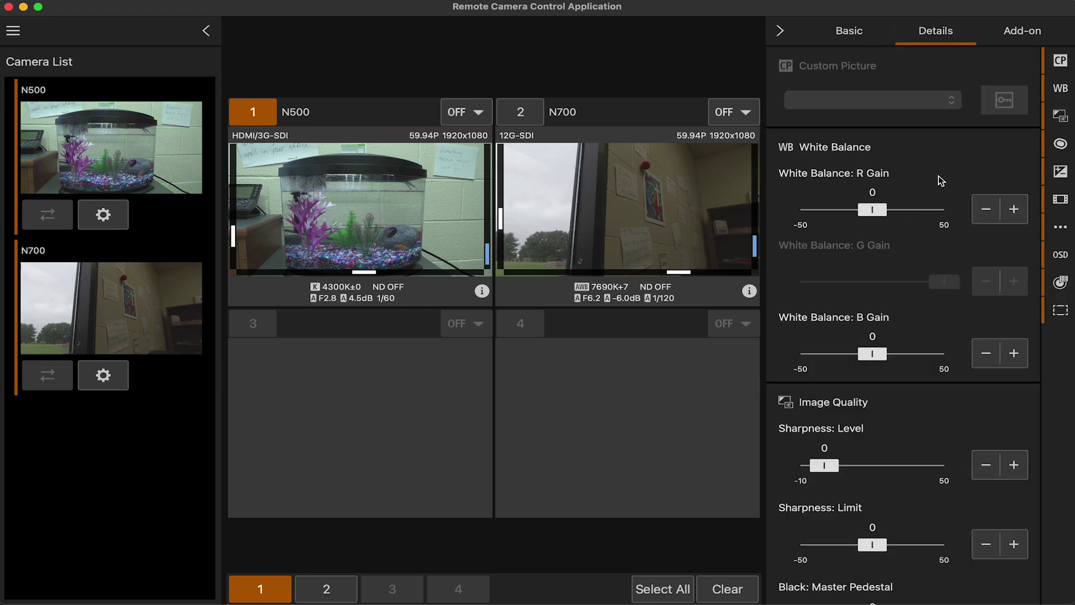
{"action": "scroll", "coordinate": [940, 178], "scroll_direction": "up", "scroll_amount": 2}
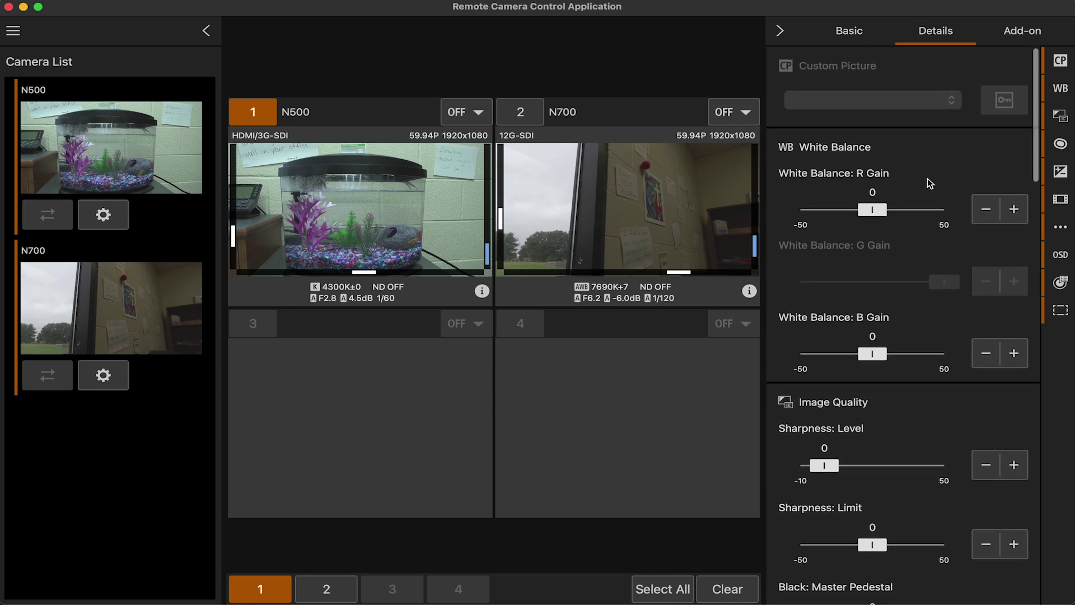
{"action": "scroll", "coordinate": [916, 178], "scroll_direction": "down", "scroll_amount": 3}
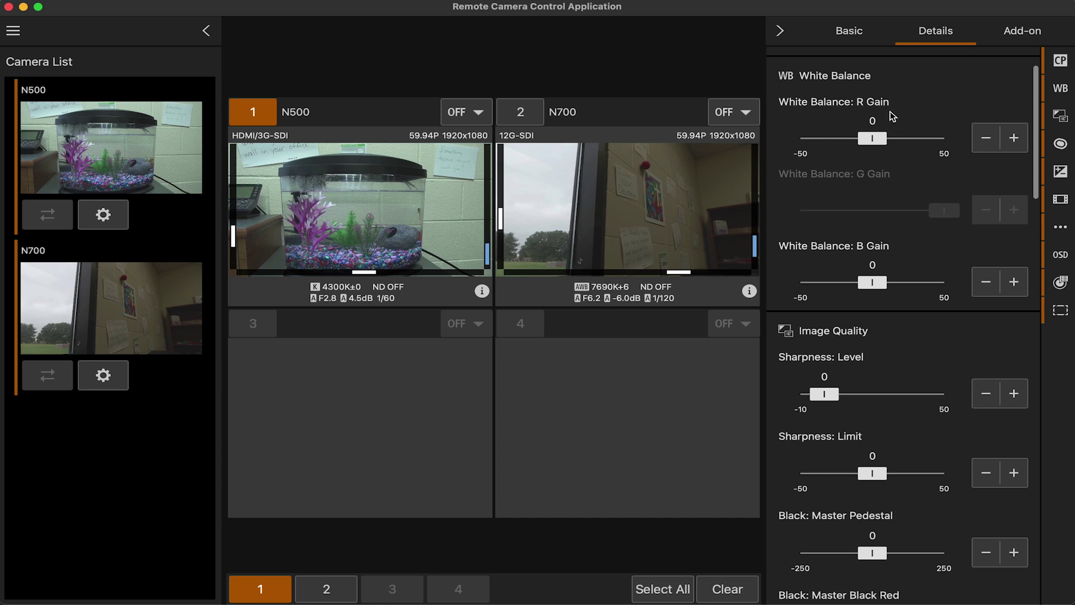
{"action": "scroll", "coordinate": [905, 253], "scroll_direction": "down", "scroll_amount": 8}
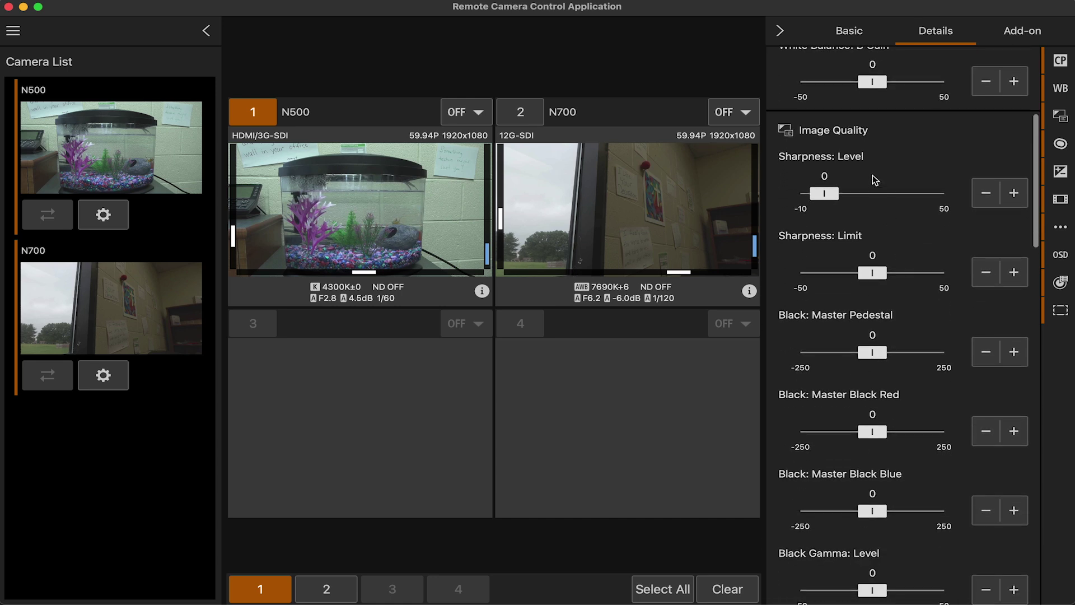
{"action": "scroll", "coordinate": [875, 177], "scroll_direction": "up", "scroll_amount": 11}
{"action": "scroll", "coordinate": [875, 179], "scroll_direction": "down", "scroll_amount": 10}
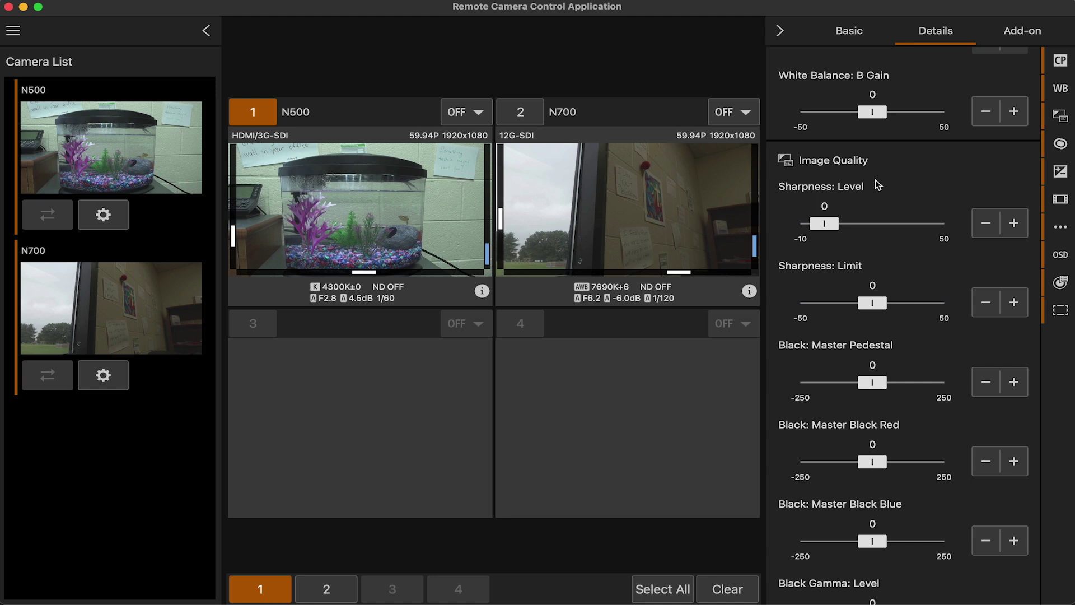
{"action": "scroll", "coordinate": [875, 181], "scroll_direction": "down", "scroll_amount": 1}
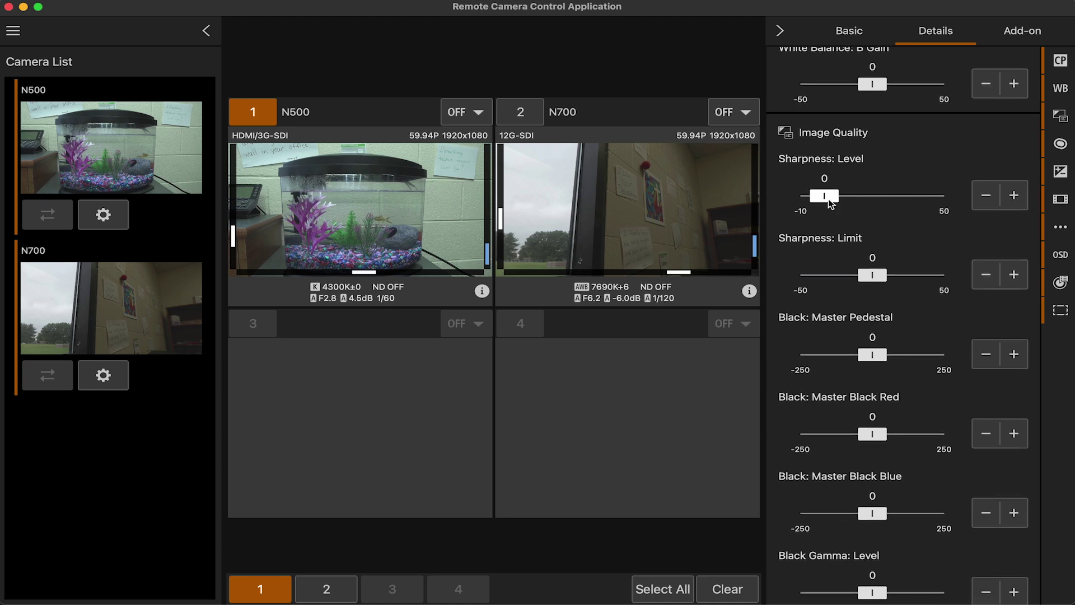
{"action": "mouse_move", "coordinate": [825, 196]}
{"action": "left_mouse_down"}
{"action": "mouse_move", "coordinate": [950, 202]}
{"action": "mouse_move", "coordinate": [836, 205]}
{"action": "mouse_move", "coordinate": [806, 217]}
{"action": "mouse_move", "coordinate": [804, 198]}
{"action": "mouse_move", "coordinate": [842, 197]}
{"action": "left_mouse_up"}
{"action": "mouse_move", "coordinate": [873, 275]}
{"action": "left_mouse_down"}
{"action": "mouse_move", "coordinate": [994, 267]}
{"action": "mouse_move", "coordinate": [877, 278]}
{"action": "left_mouse_up"}
Scroll the Details panel through Black Gamma, Knee, Focus, Exposure and Recording/Media settings
{"action": "scroll", "coordinate": [878, 278], "scroll_direction": "down", "scroll_amount": 5}
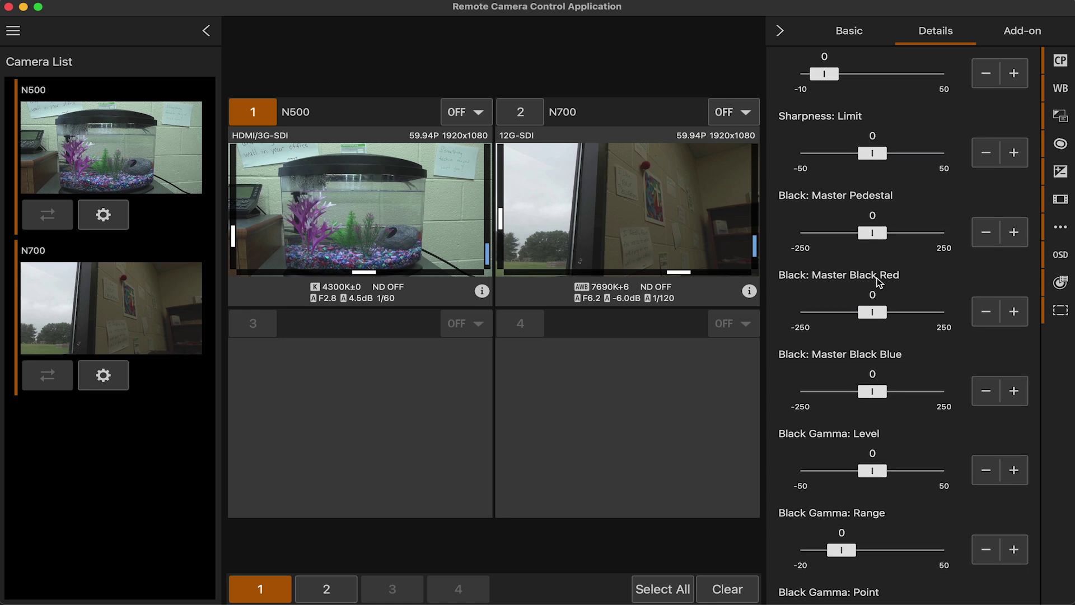
{"action": "scroll", "coordinate": [893, 283], "scroll_direction": "down", "scroll_amount": 5}
{"action": "scroll", "coordinate": [894, 281], "scroll_direction": "down", "scroll_amount": 2}
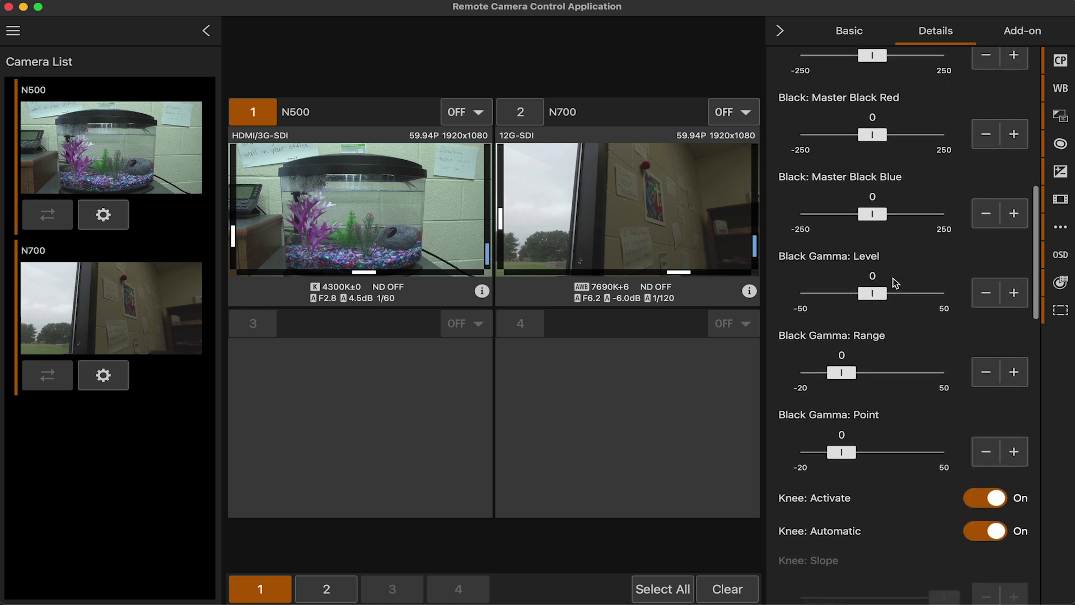
{"action": "scroll", "coordinate": [893, 282], "scroll_direction": "up", "scroll_amount": 2}
{"action": "scroll", "coordinate": [853, 338], "scroll_direction": "down", "scroll_amount": 10}
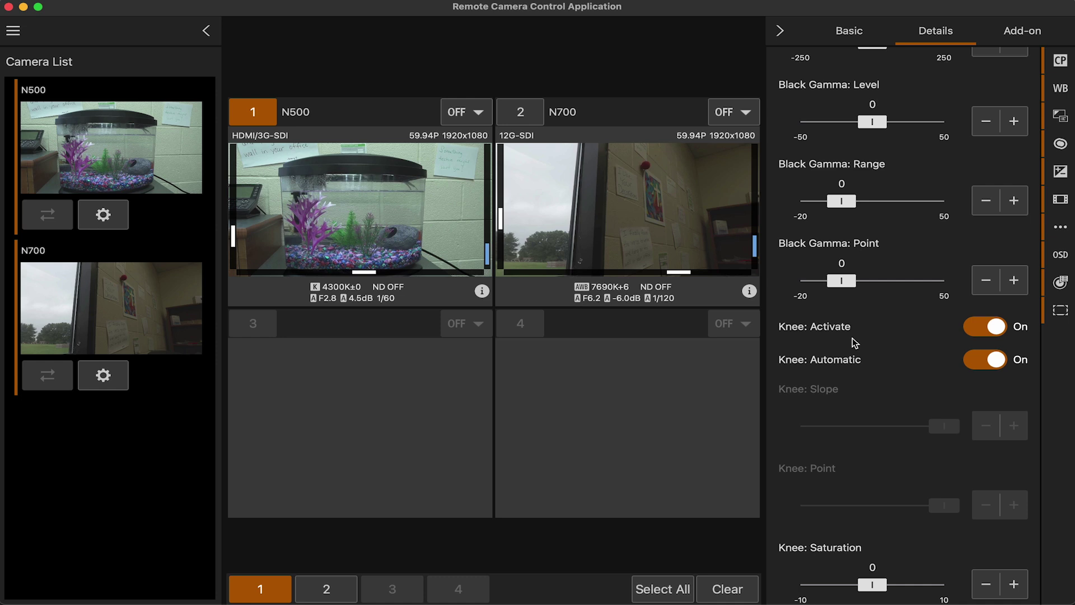
{"action": "scroll", "coordinate": [899, 334], "scroll_direction": "down", "scroll_amount": 10}
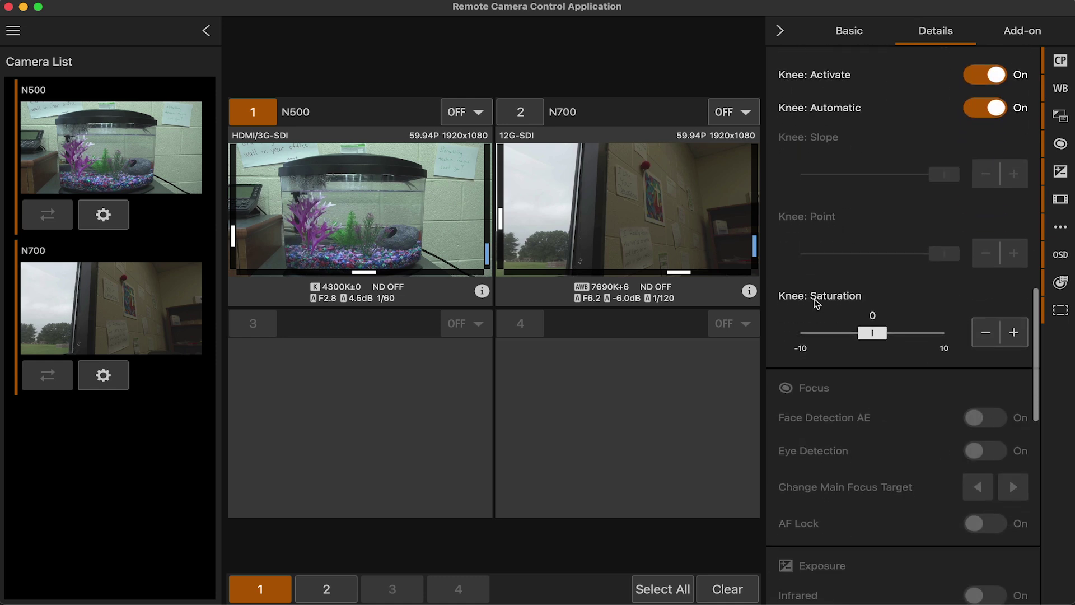
{"action": "scroll", "coordinate": [815, 300], "scroll_direction": "up", "scroll_amount": 2}
{"action": "scroll", "coordinate": [874, 286], "scroll_direction": "down", "scroll_amount": 8}
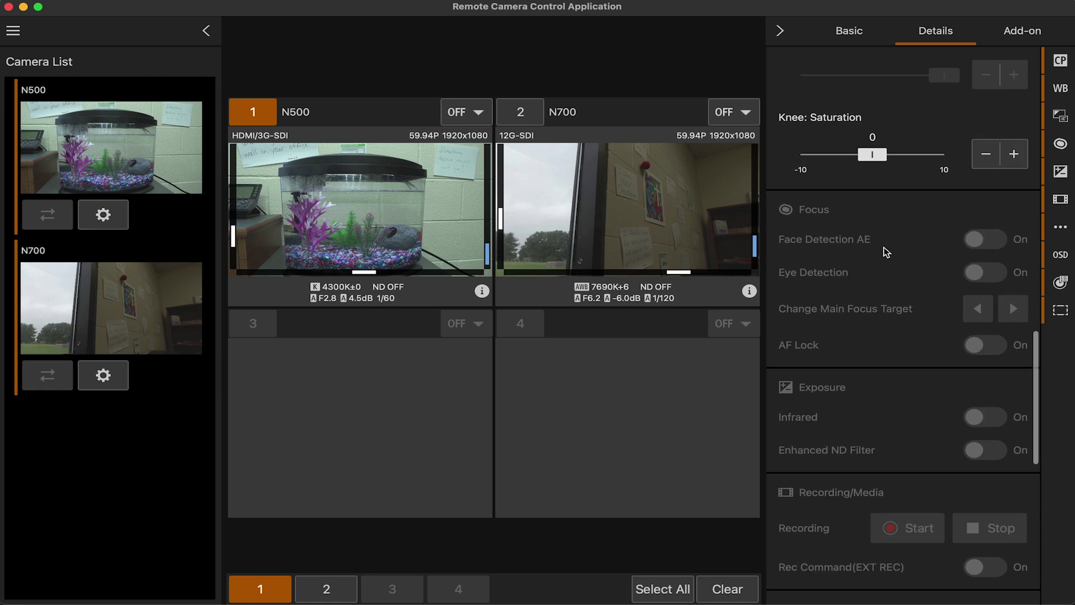
{"action": "scroll", "coordinate": [884, 247], "scroll_direction": "down", "scroll_amount": 2}
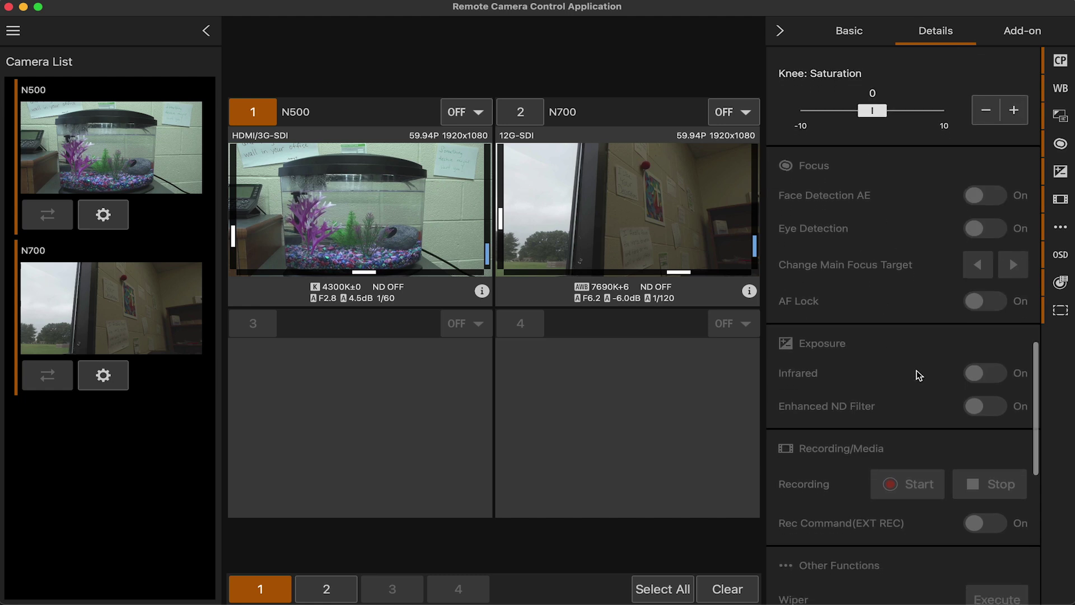
{"action": "scroll", "coordinate": [918, 374], "scroll_direction": "down", "scroll_amount": 4}
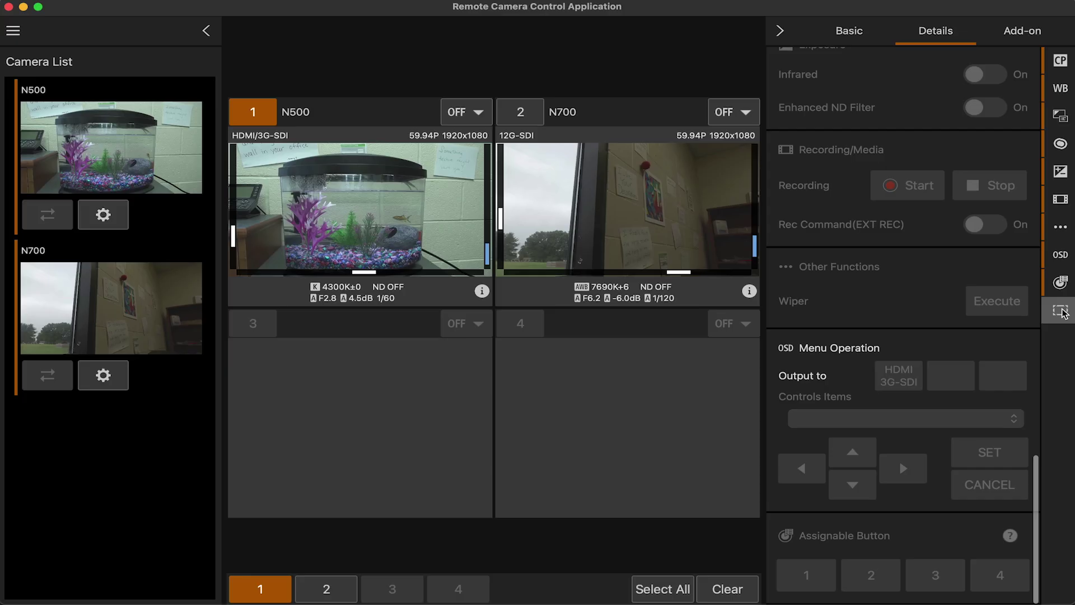
Jump through the Details sections: Assignable Button, White Balance, Focus/Exposure and Image Quality
{"action": "left_click", "coordinate": [1060, 284]}
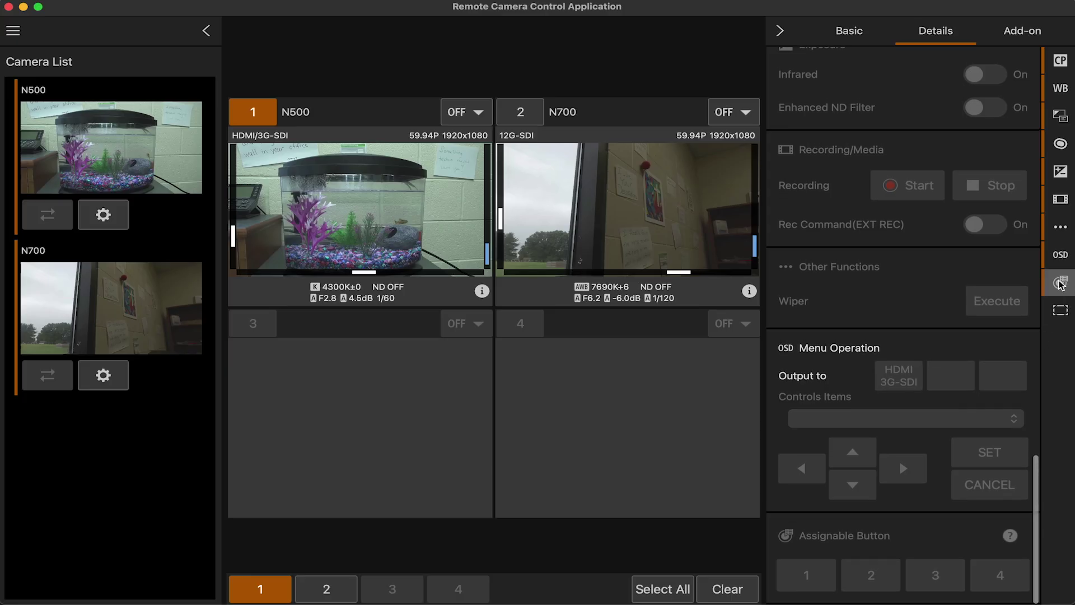
{"action": "scroll", "coordinate": [1060, 284], "scroll_direction": "up", "scroll_amount": 15}
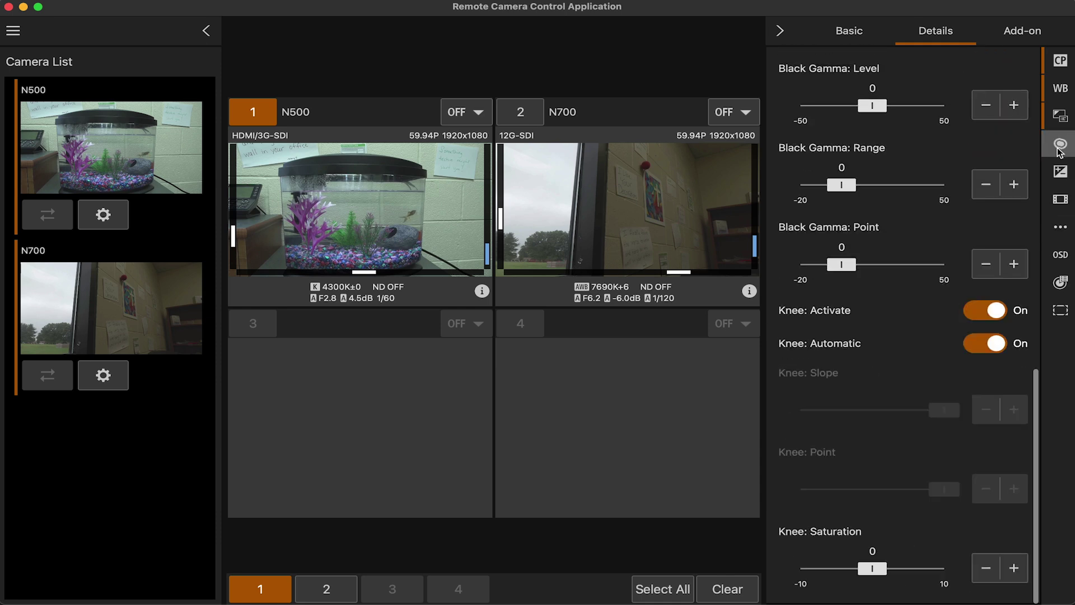
{"action": "scroll", "coordinate": [1060, 150], "scroll_direction": "up", "scroll_amount": 8}
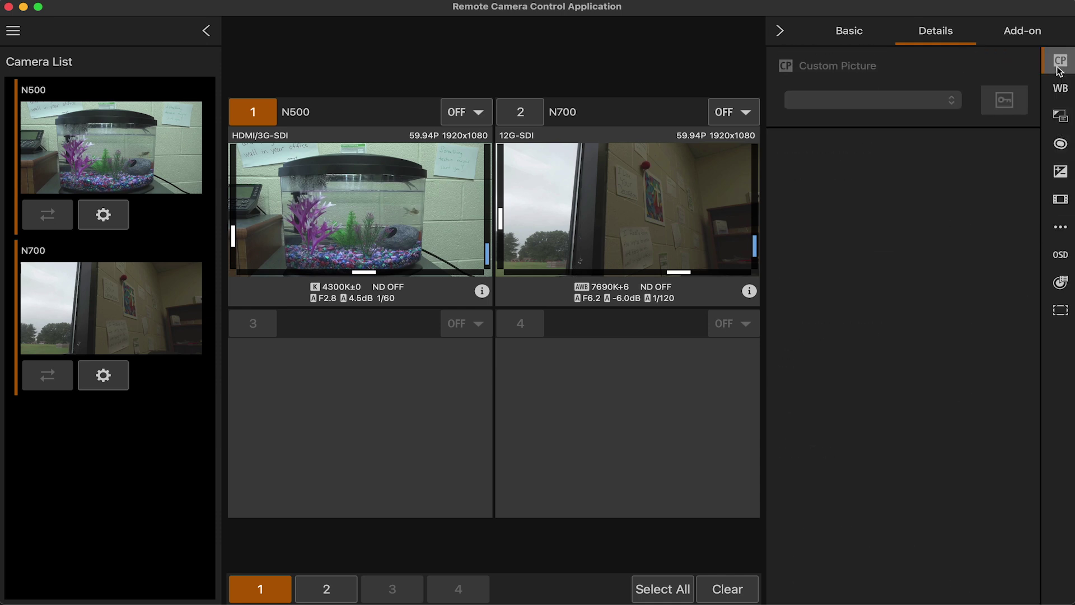
{"action": "left_click", "coordinate": [1058, 87]}
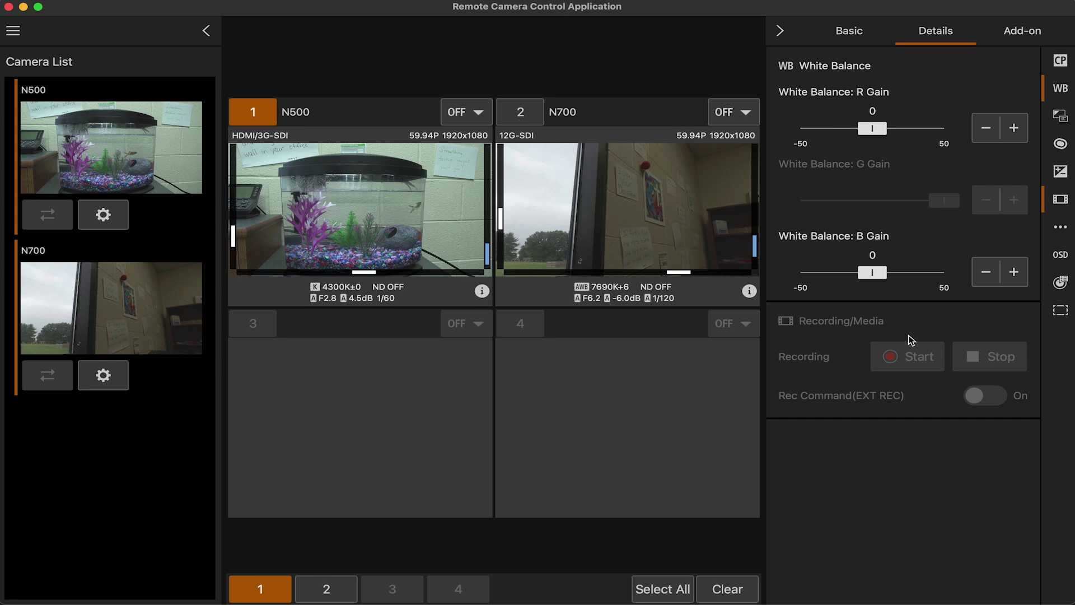
{"action": "left_click", "coordinate": [1061, 144]}
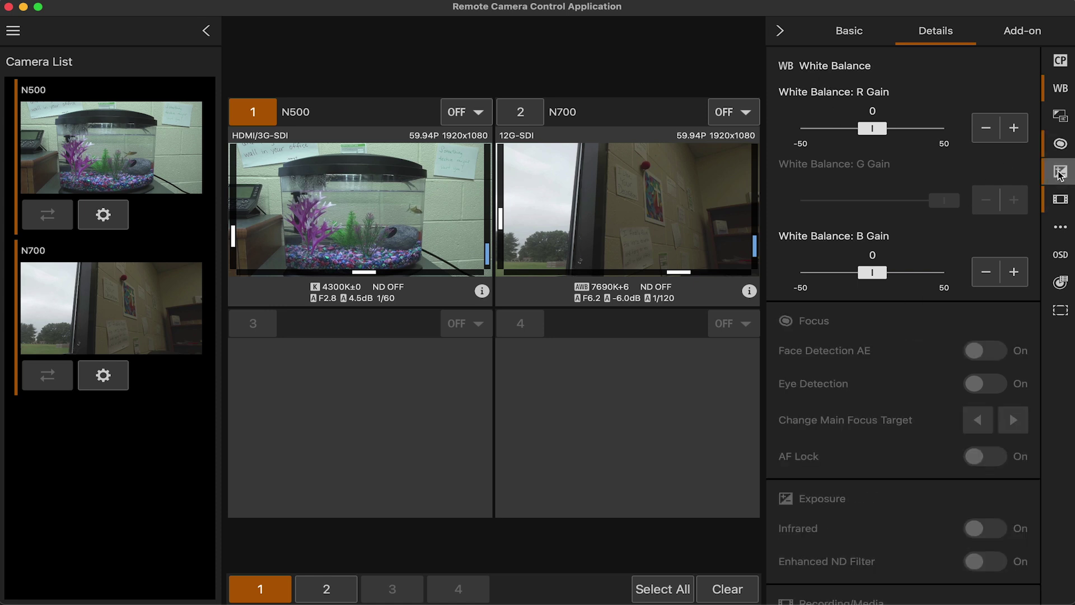
{"action": "left_click", "coordinate": [1060, 119]}
In the Add-on tab, turn on N500 auto tracking with Tracking Sensitivity 6 and Display Size 3
{"action": "left_click", "coordinate": [1022, 30]}
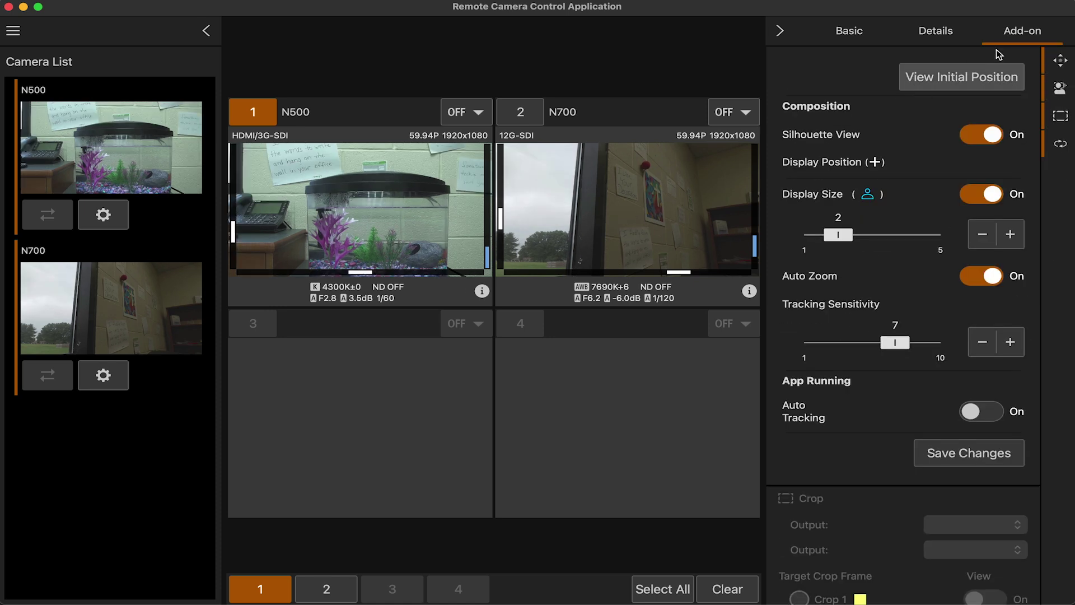
{"action": "scroll", "coordinate": [872, 307], "scroll_direction": "down", "scroll_amount": 5}
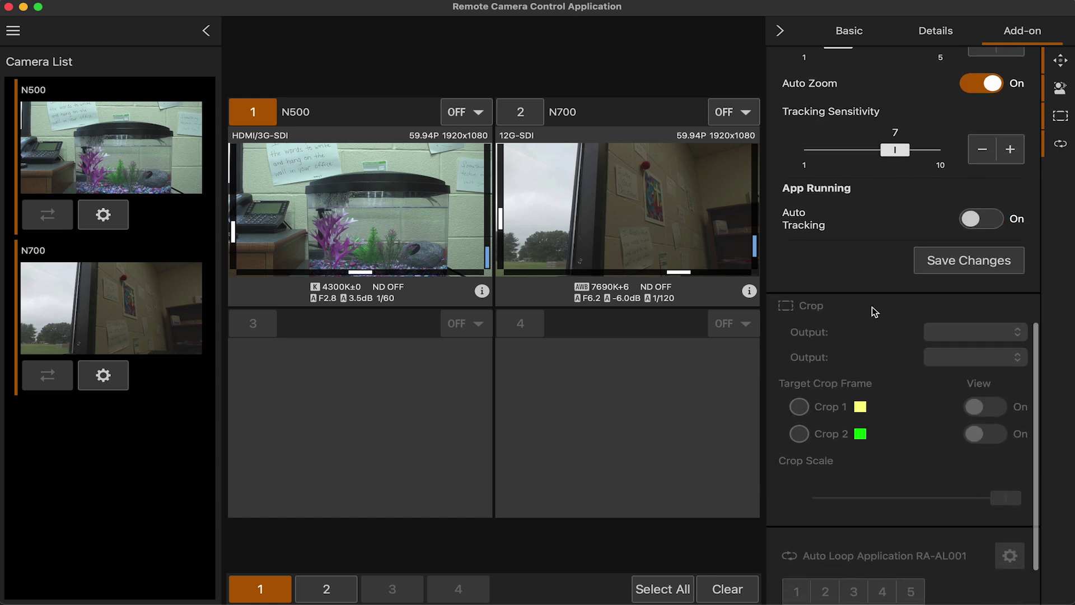
{"action": "left_click", "coordinate": [985, 271]}
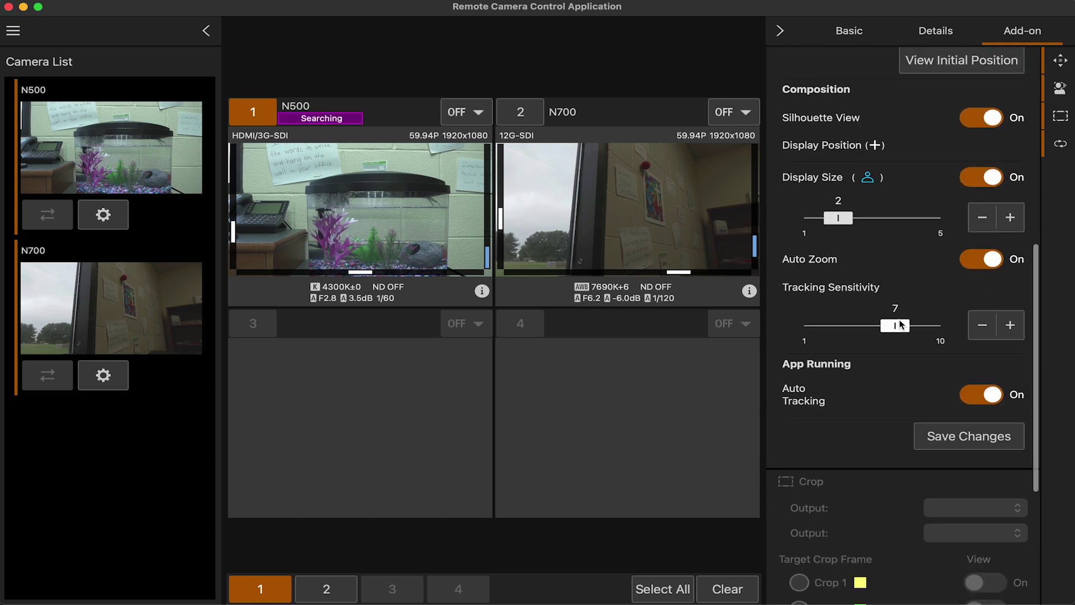
{"action": "left_click_drag", "start_coordinate": [856, 328], "coordinate": [885, 331]}
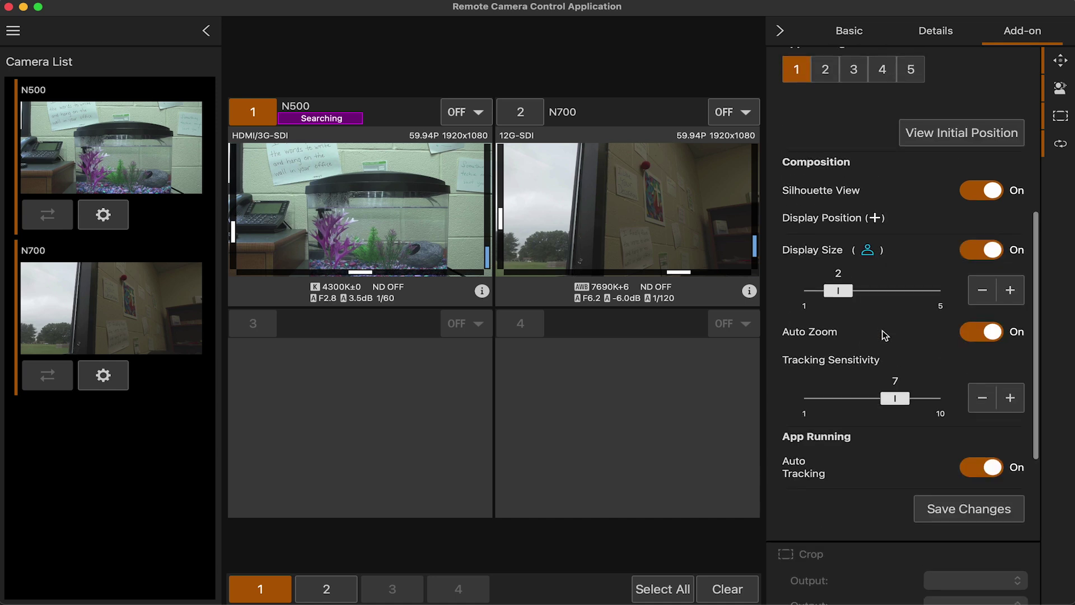
{"action": "scroll", "coordinate": [901, 366], "scroll_direction": "up", "scroll_amount": 1}
{"action": "left_click_drag", "start_coordinate": [843, 325], "coordinate": [942, 322]}
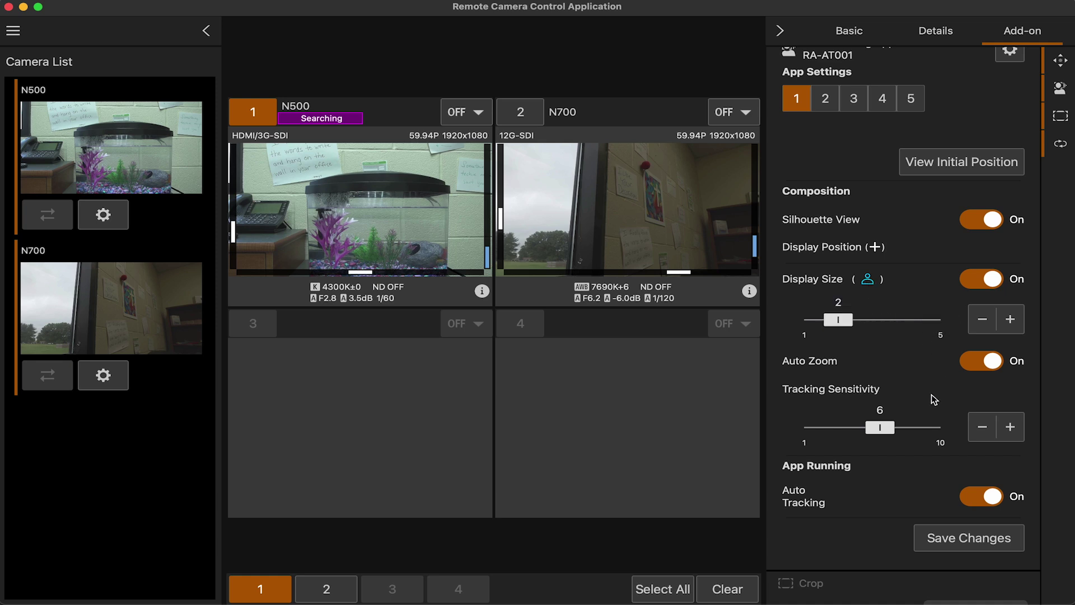
{"action": "scroll", "coordinate": [918, 387], "scroll_direction": "down", "scroll_amount": 1}
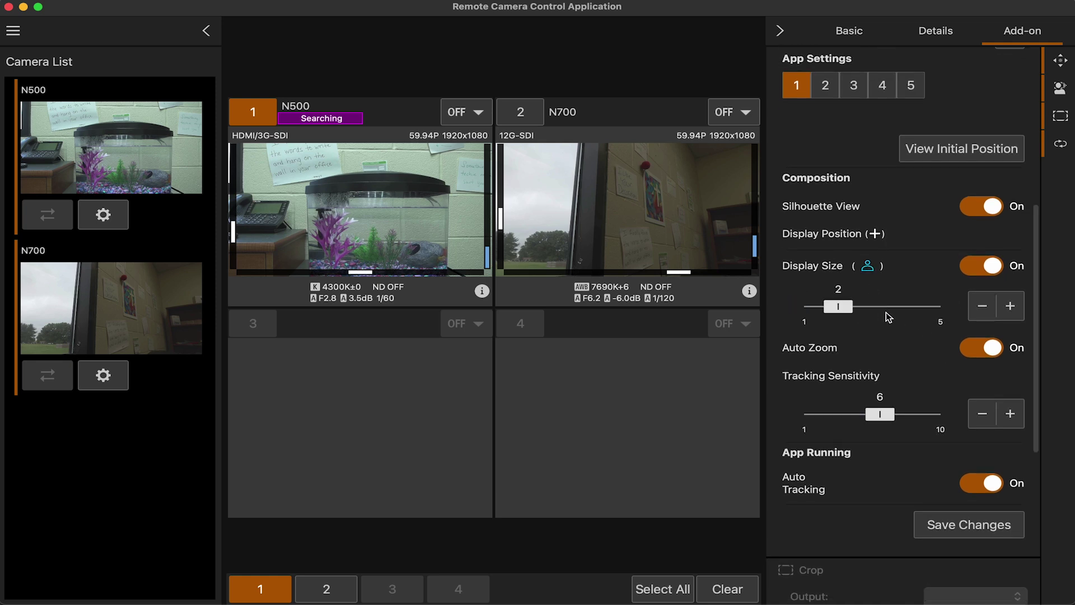
{"action": "left_click", "coordinate": [886, 311]}
Pan the N500 right, then tilt it down and back up
{"action": "scroll", "coordinate": [886, 311], "scroll_direction": "up", "scroll_amount": 2}
{"action": "scroll", "coordinate": [886, 312], "scroll_direction": "down", "scroll_amount": 5}
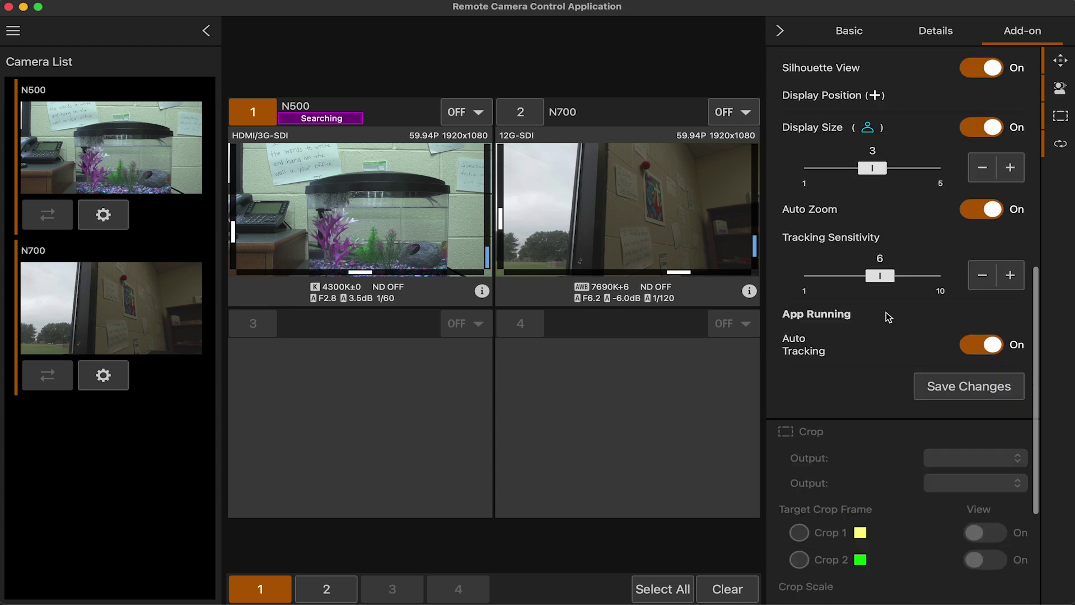
{"action": "scroll", "coordinate": [886, 311], "scroll_direction": "down", "scroll_amount": 4}
{"action": "scroll", "coordinate": [886, 312], "scroll_direction": "up", "scroll_amount": 15}
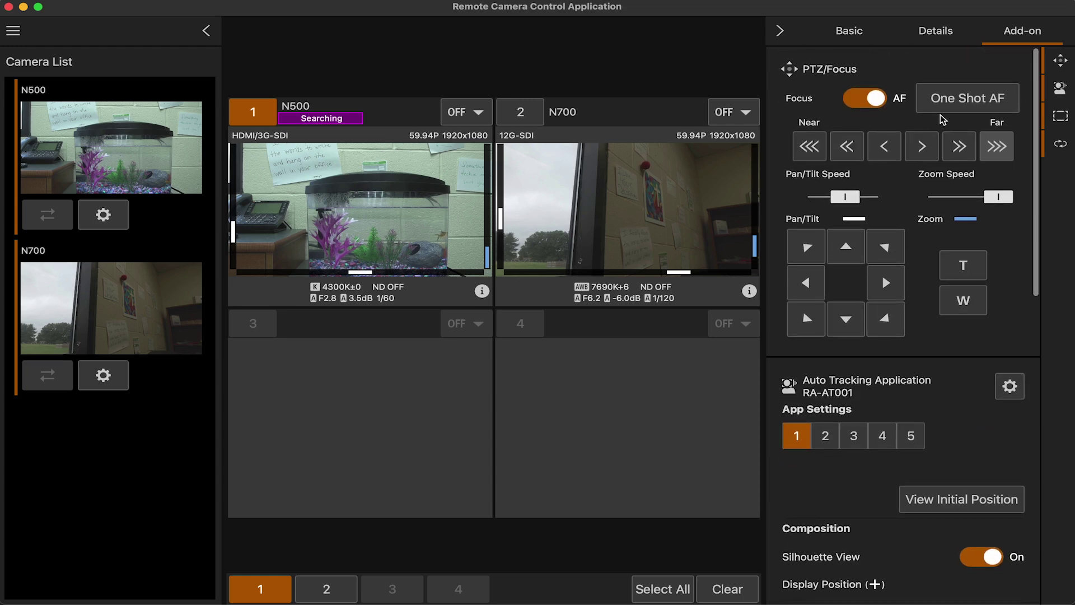
{"action": "left_click", "coordinate": [891, 283]}
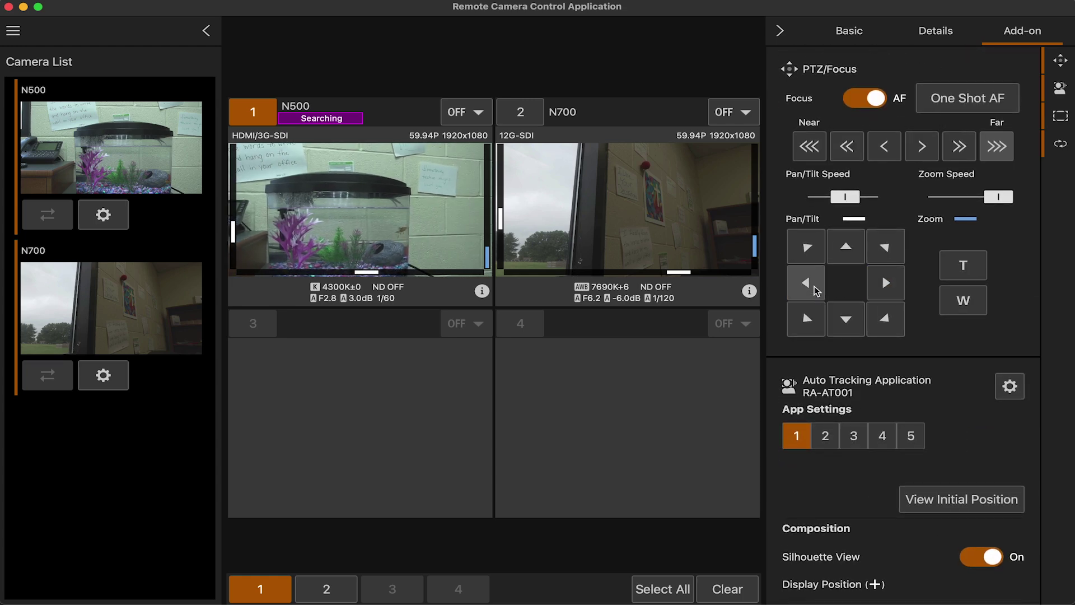
{"action": "left_click", "coordinate": [845, 320]}
{"action": "left_click", "coordinate": [846, 245]}
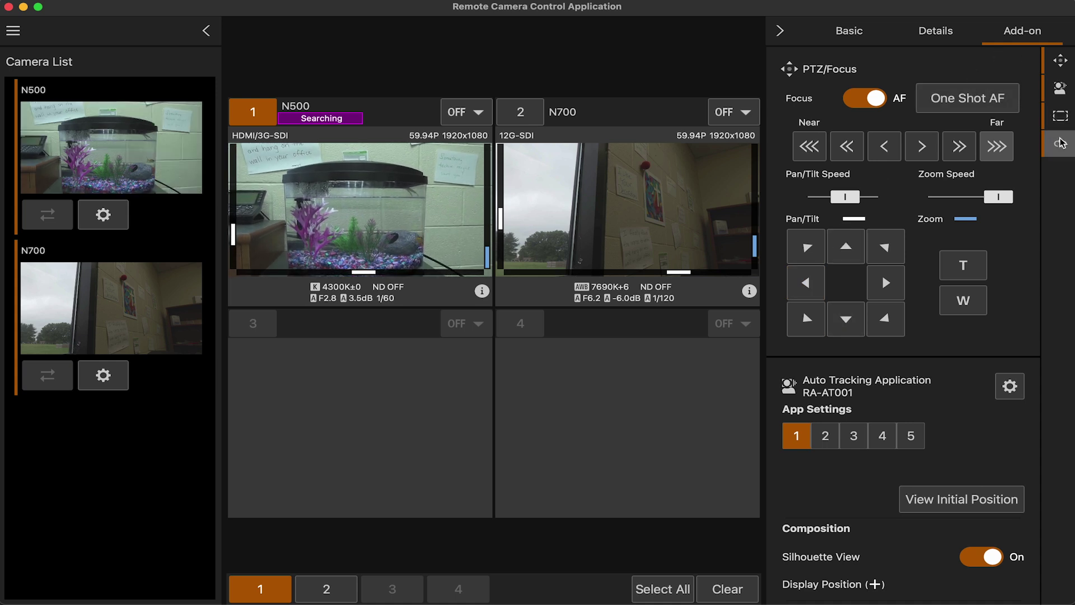
Hide the control panel and leave only camera N500 selected
{"action": "left_click", "coordinate": [779, 33]}
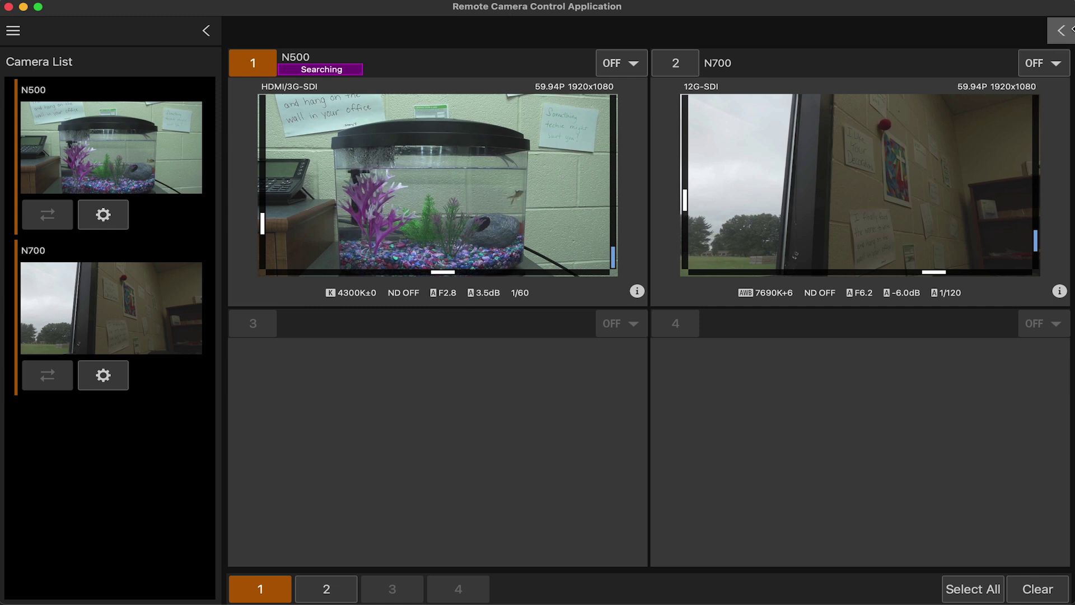
{"action": "left_click", "coordinate": [675, 63]}
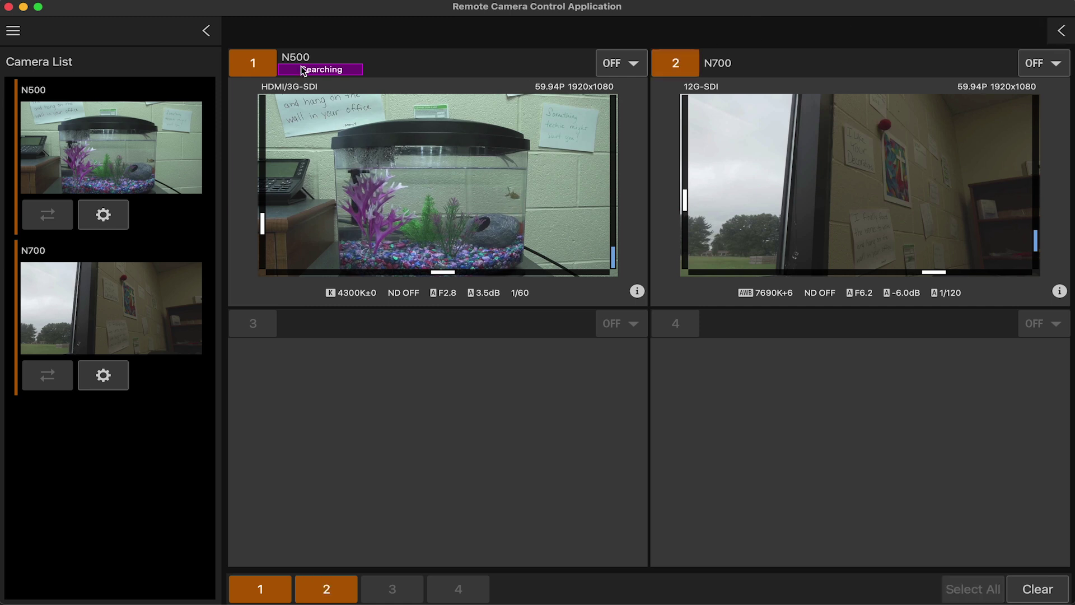
{"action": "left_click", "coordinate": [259, 63]}
{"action": "left_click", "coordinate": [259, 63]}
{"action": "left_click", "coordinate": [398, 60]}
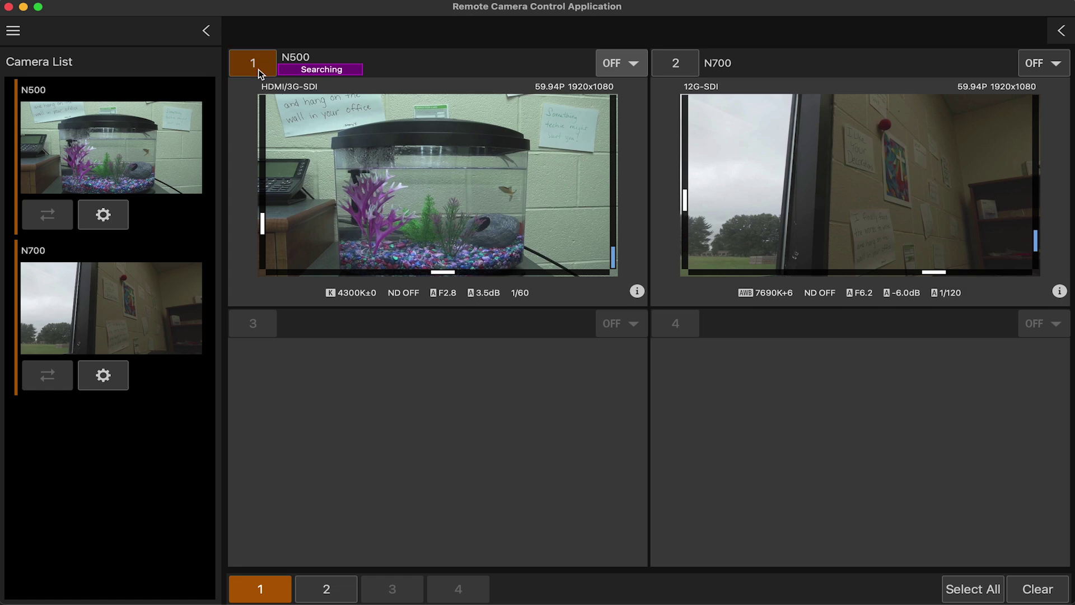
Turn off the N500's auto tracking and hide the settings panel again
{"action": "left_click", "coordinate": [1060, 31]}
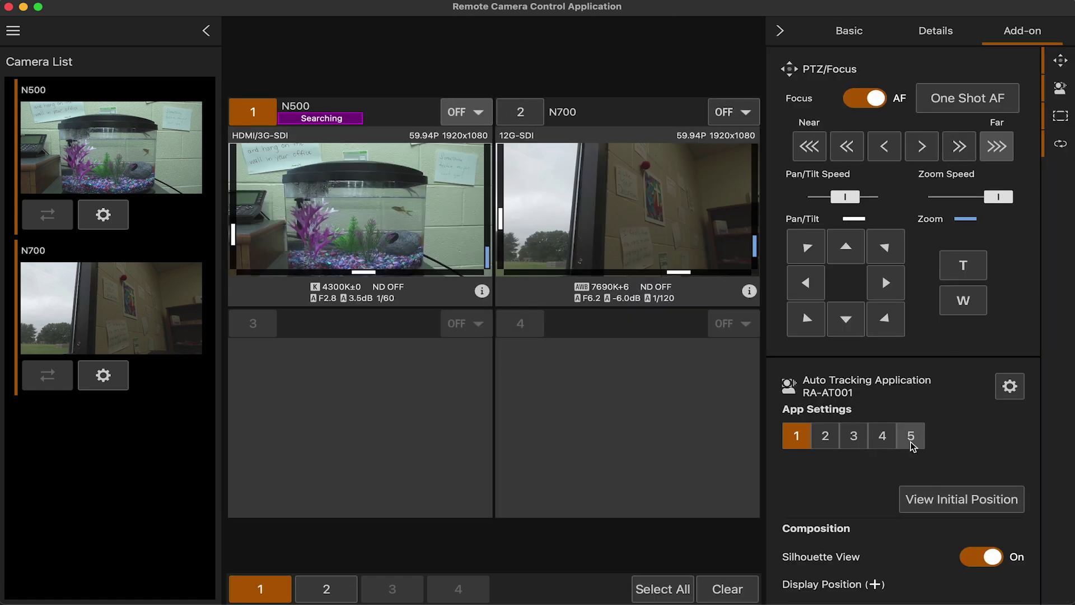
{"action": "scroll", "coordinate": [912, 447], "scroll_direction": "down", "scroll_amount": 6}
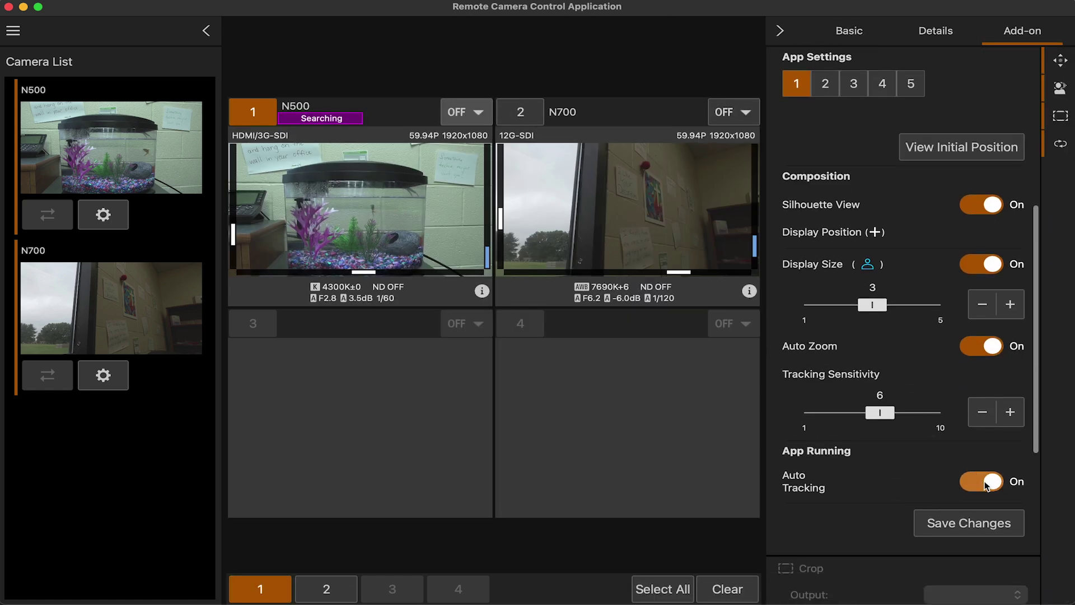
{"action": "left_click", "coordinate": [986, 483]}
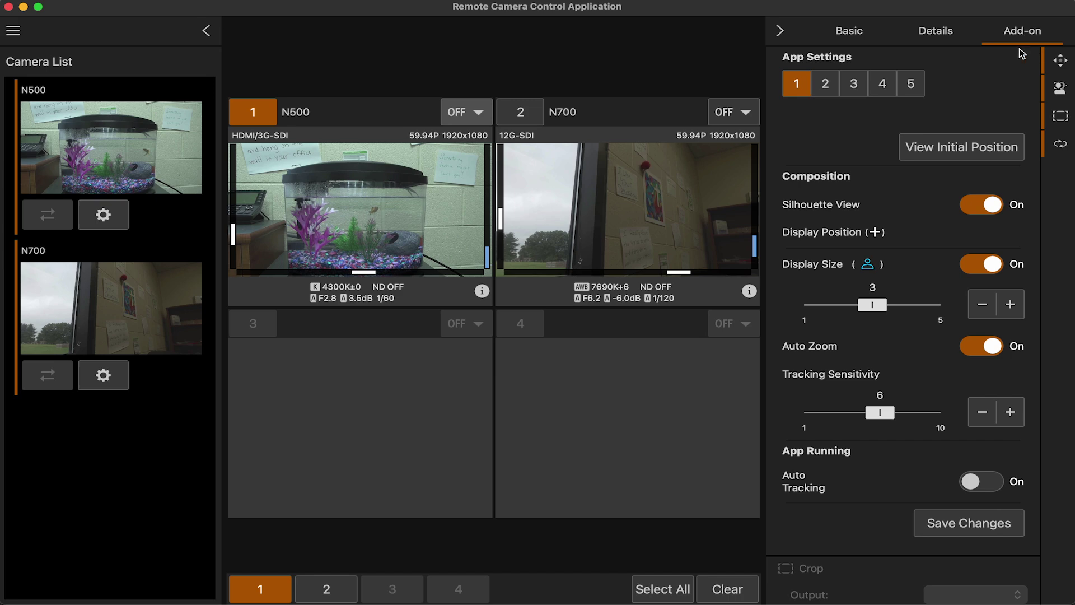
{"action": "left_click", "coordinate": [779, 31]}
Select cameras 1 and 2 and show the Basic PTZ and focus controls
{"action": "left_click", "coordinate": [266, 63]}
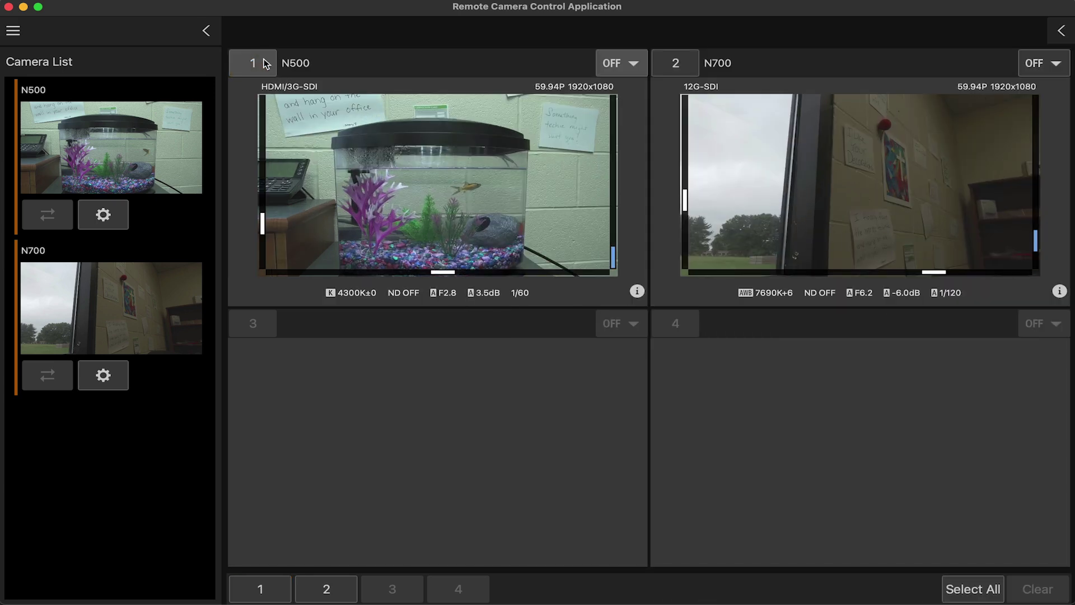
{"action": "left_click", "coordinate": [267, 63]}
{"action": "left_click", "coordinate": [684, 63]}
{"action": "left_click", "coordinate": [1061, 30]}
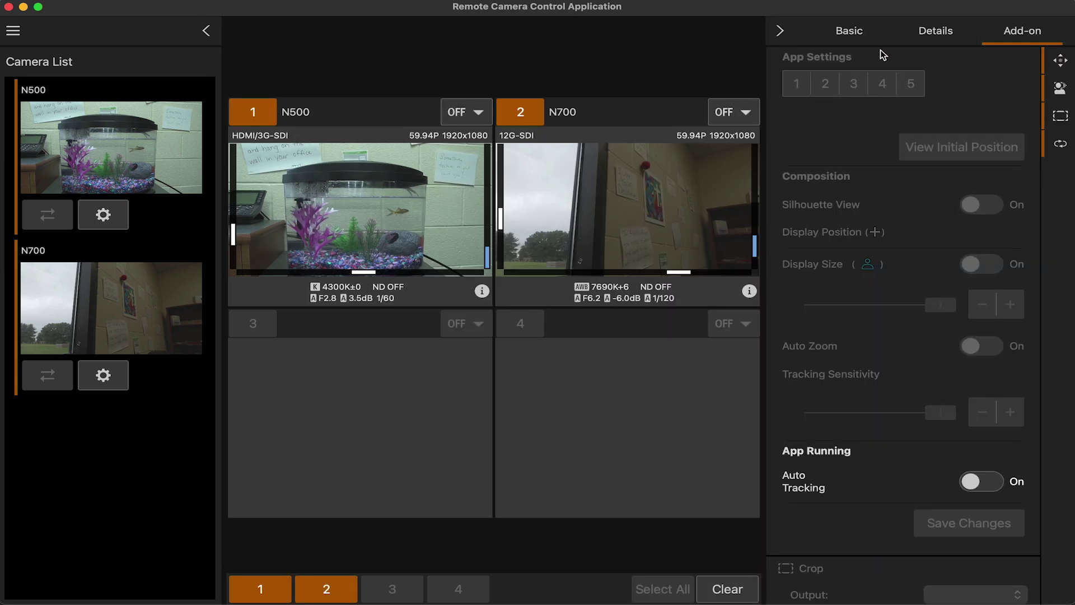
{"action": "left_click", "coordinate": [871, 35]}
Pan both cameras right and back left, then deselect both
{"action": "scroll", "coordinate": [908, 164], "scroll_direction": "up", "scroll_amount": 10}
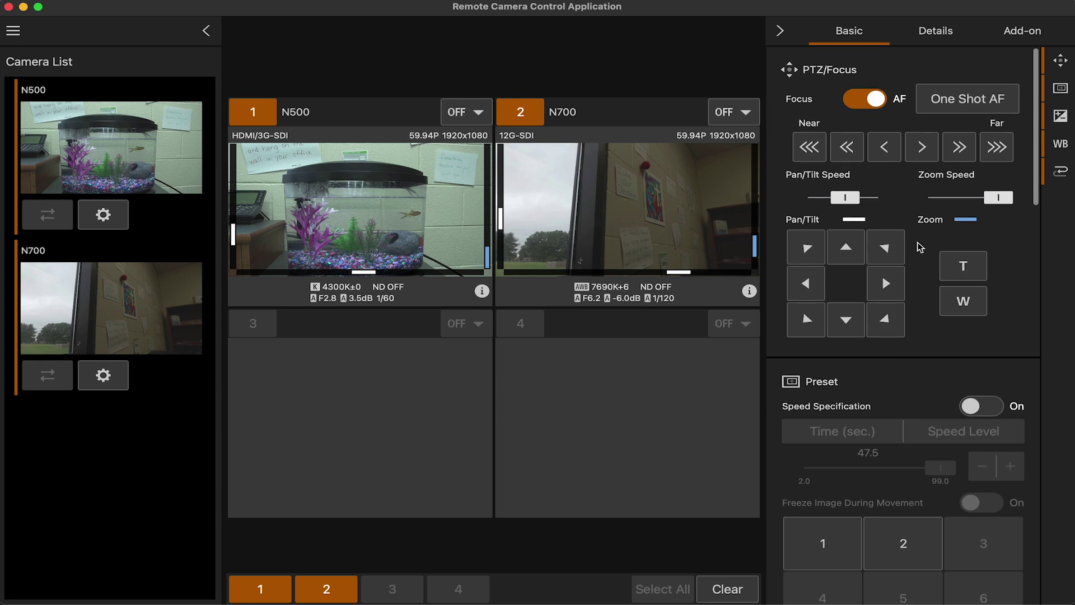
{"action": "left_click", "coordinate": [889, 281]}
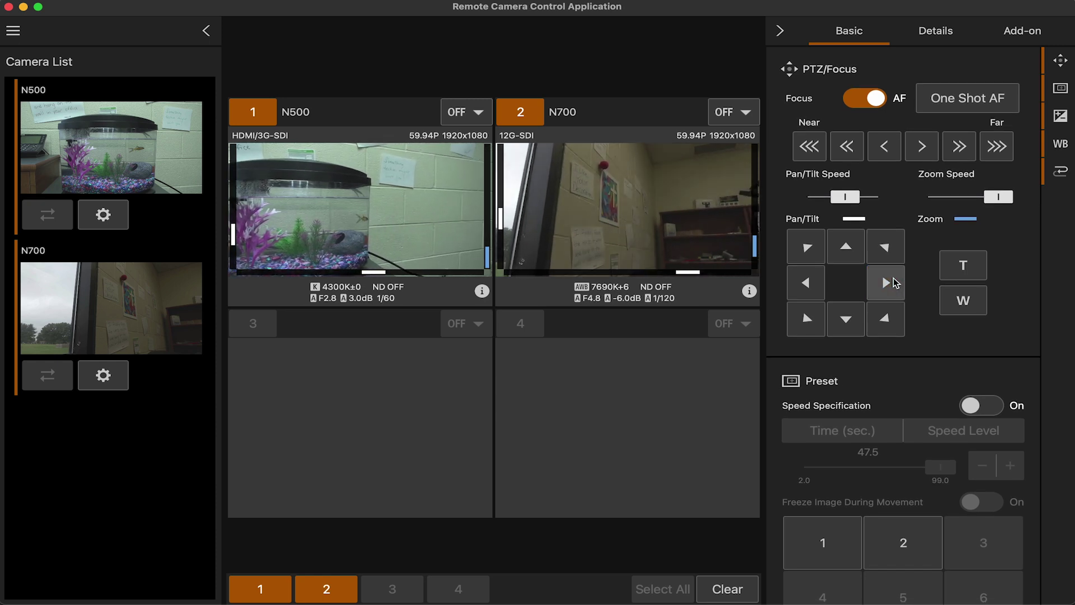
{"action": "left_click", "coordinate": [805, 283]}
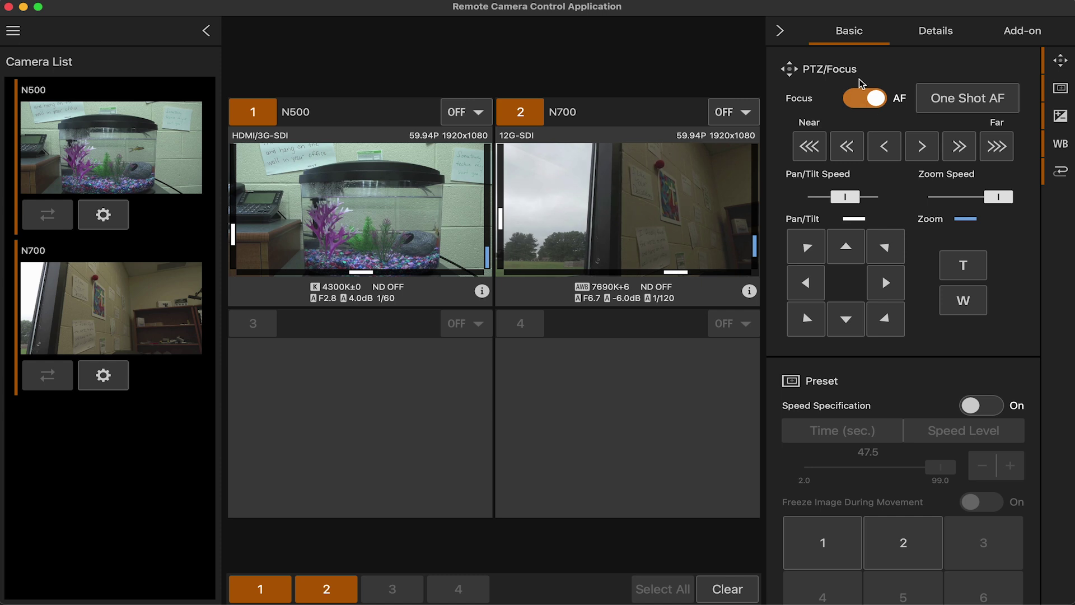
{"action": "left_click", "coordinate": [521, 111]}
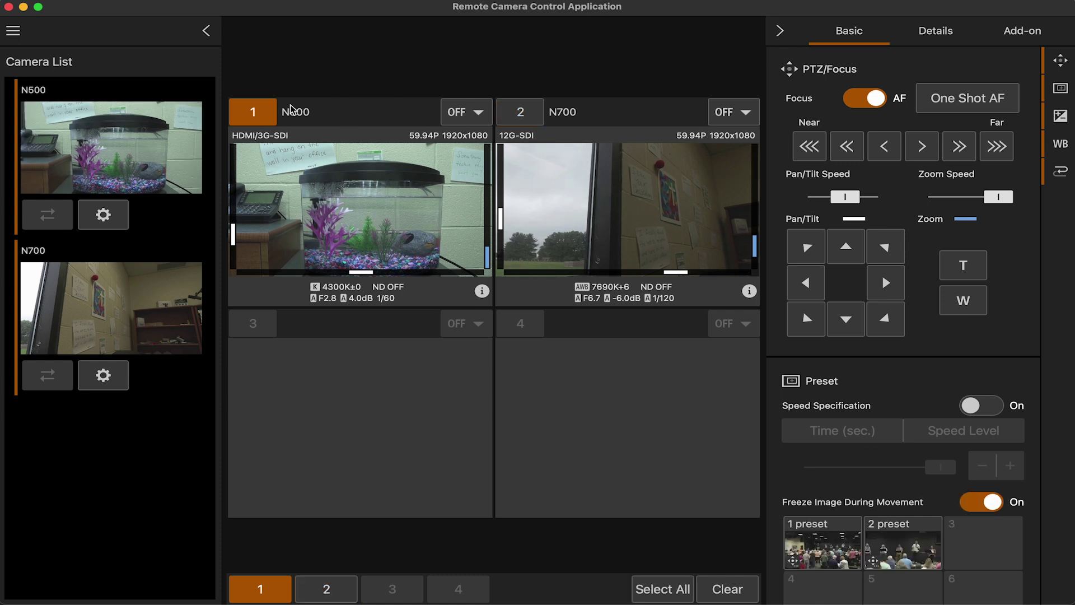
{"action": "left_click", "coordinate": [255, 111]}
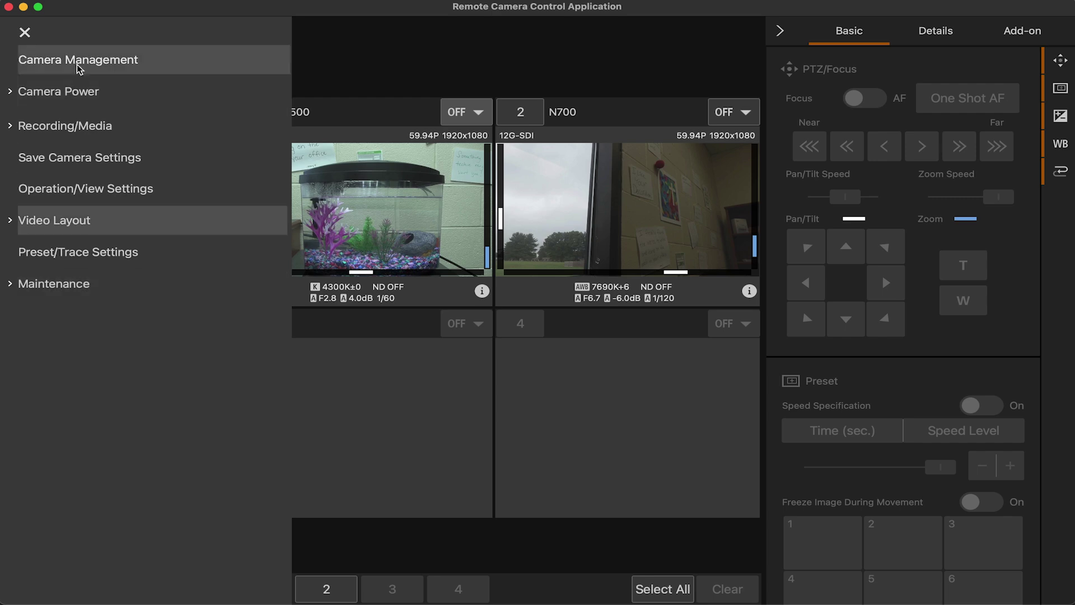
Review the registered camera list, then expand and collapse Camera Power and Recording/Media in the main menu
{"action": "left_click", "coordinate": [78, 62]}
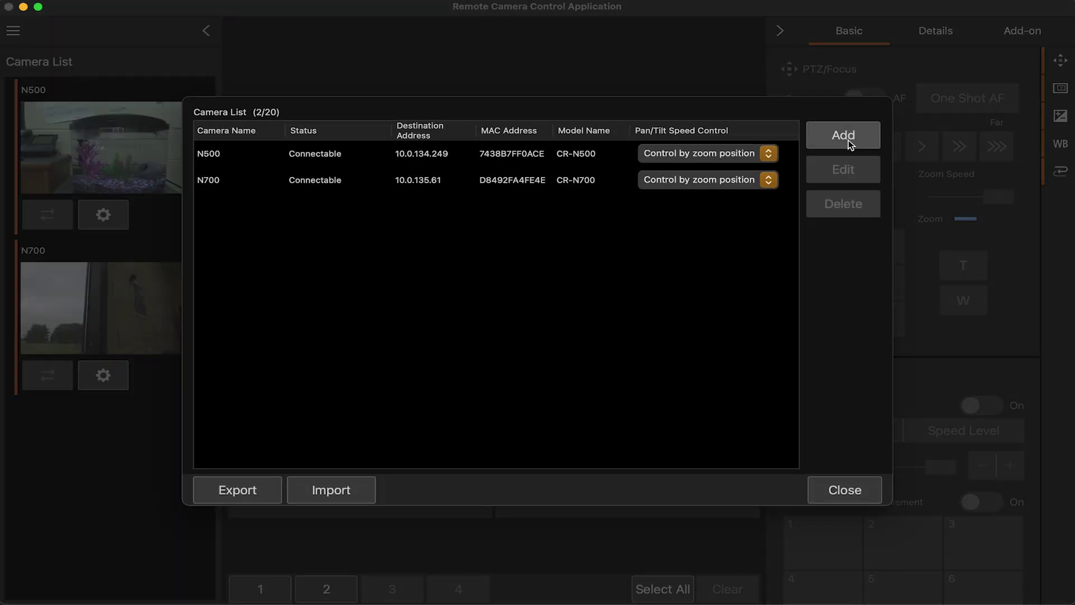
{"action": "left_click", "coordinate": [834, 503]}
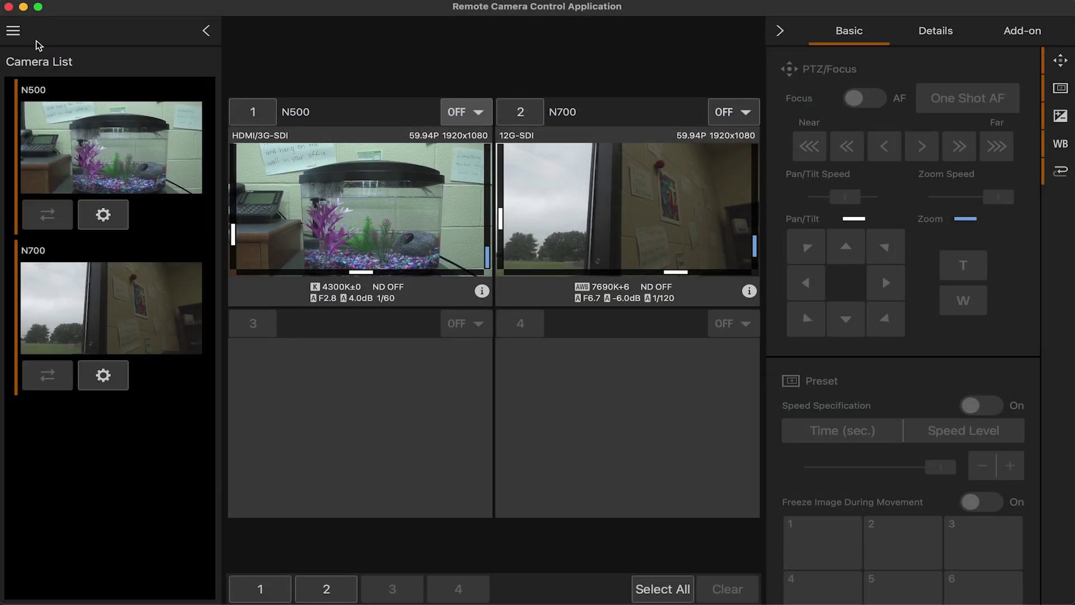
{"action": "left_click", "coordinate": [15, 31]}
{"action": "left_click", "coordinate": [28, 93]}
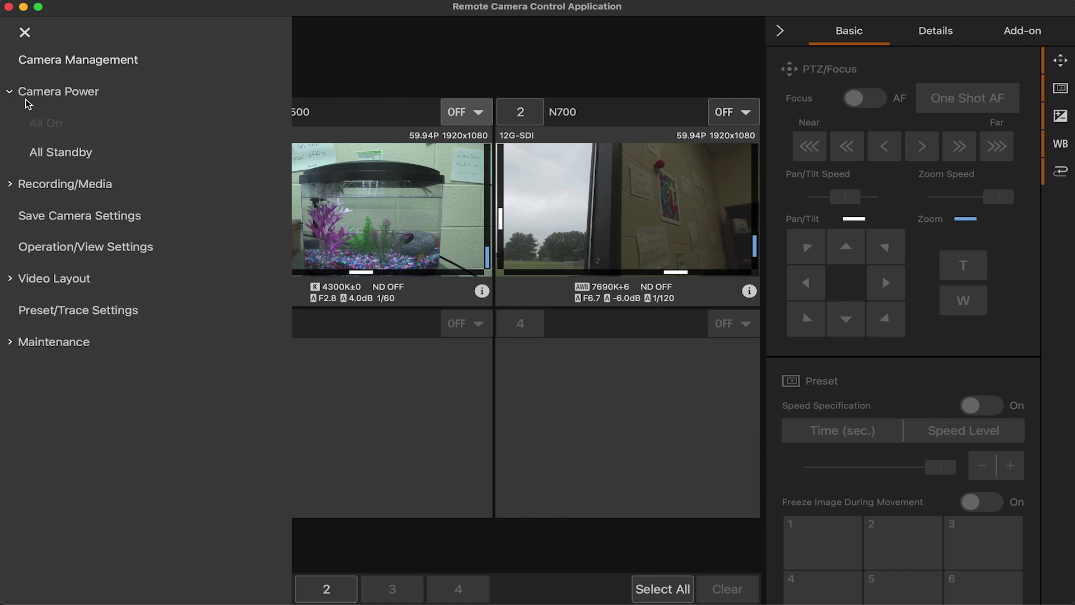
{"action": "left_click", "coordinate": [12, 91]}
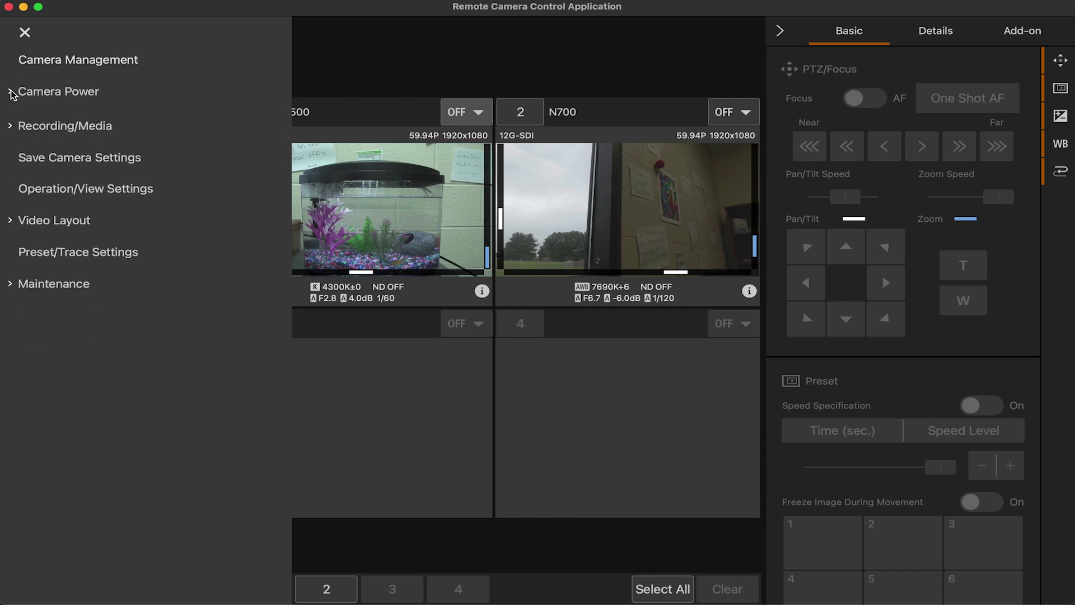
{"action": "left_click", "coordinate": [11, 128]}
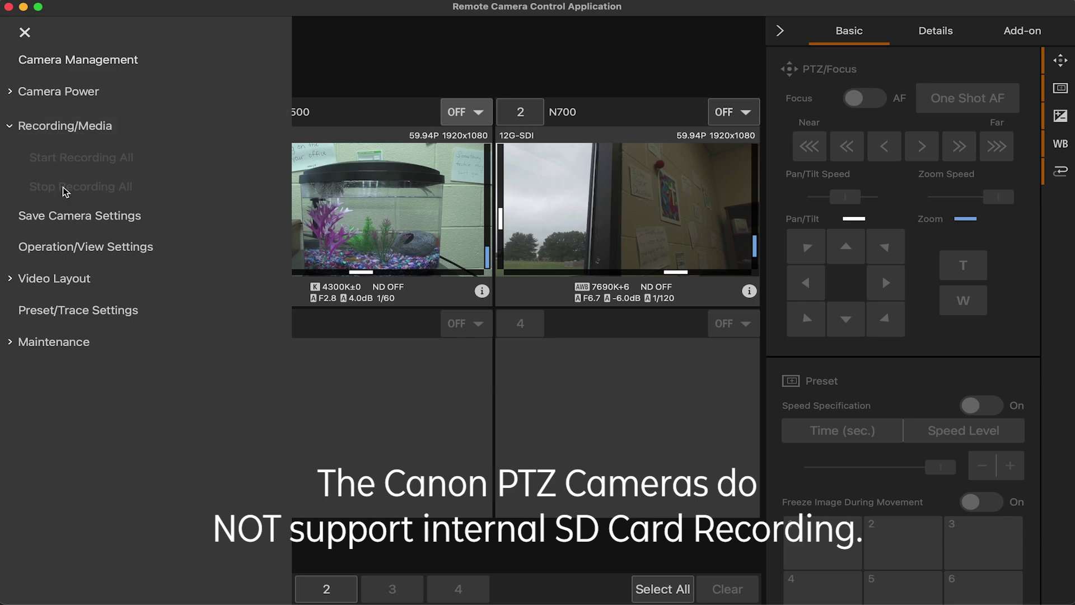
{"action": "left_click", "coordinate": [35, 126]}
In Operation/View Settings, review the three Keyboard Shortcuts pages and the Joystick Assignment
{"action": "left_click", "coordinate": [78, 191]}
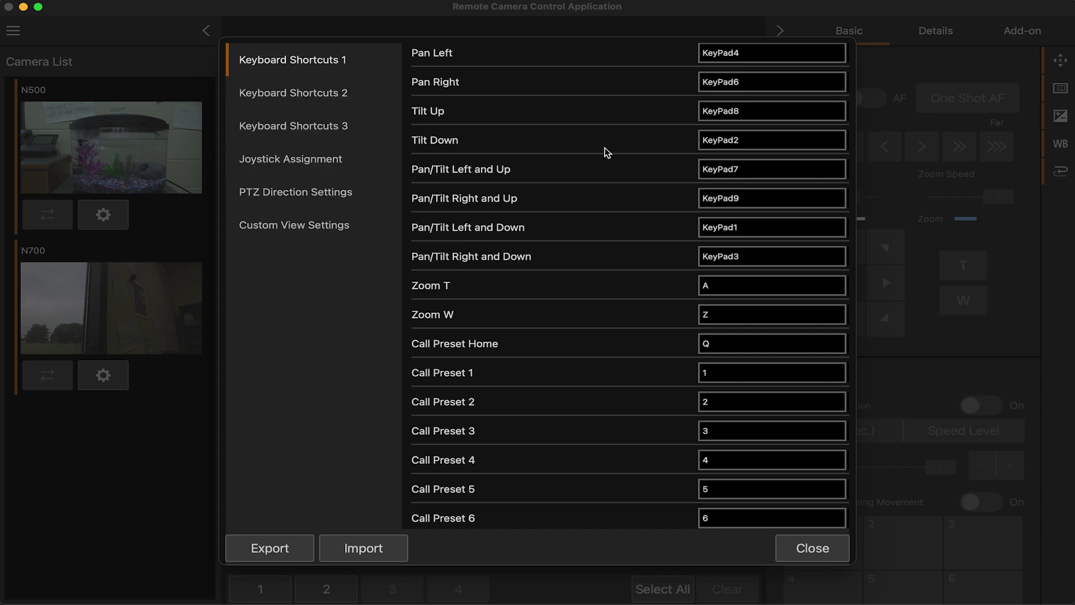
{"action": "scroll", "coordinate": [605, 152], "scroll_direction": "down", "scroll_amount": 1}
{"action": "scroll", "coordinate": [605, 152], "scroll_direction": "up", "scroll_amount": 1}
{"action": "left_click", "coordinate": [292, 93]}
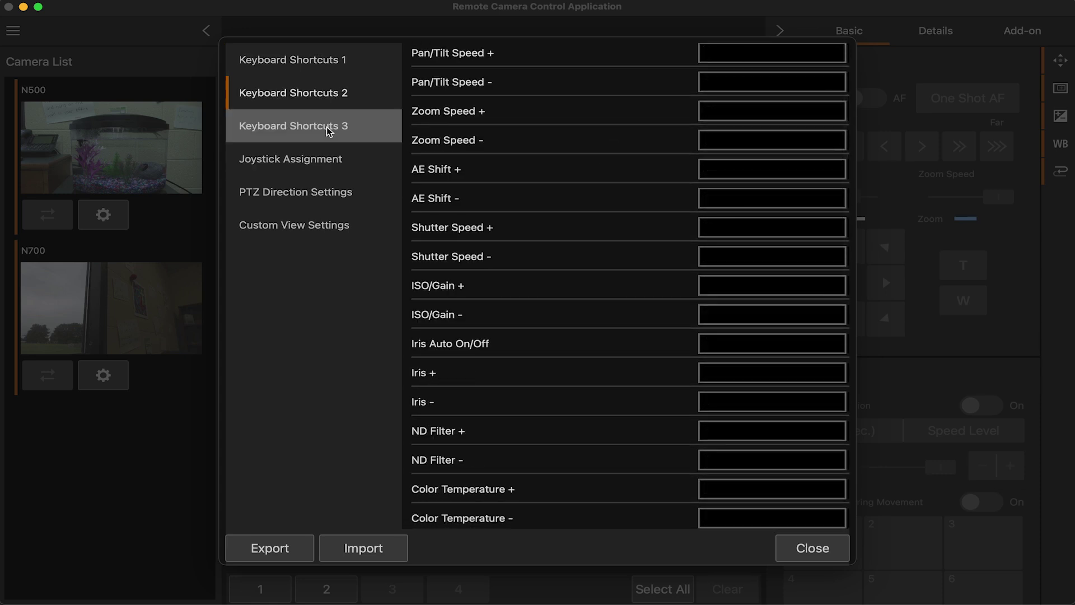
{"action": "left_click", "coordinate": [293, 126]}
{"action": "left_click", "coordinate": [321, 168]}
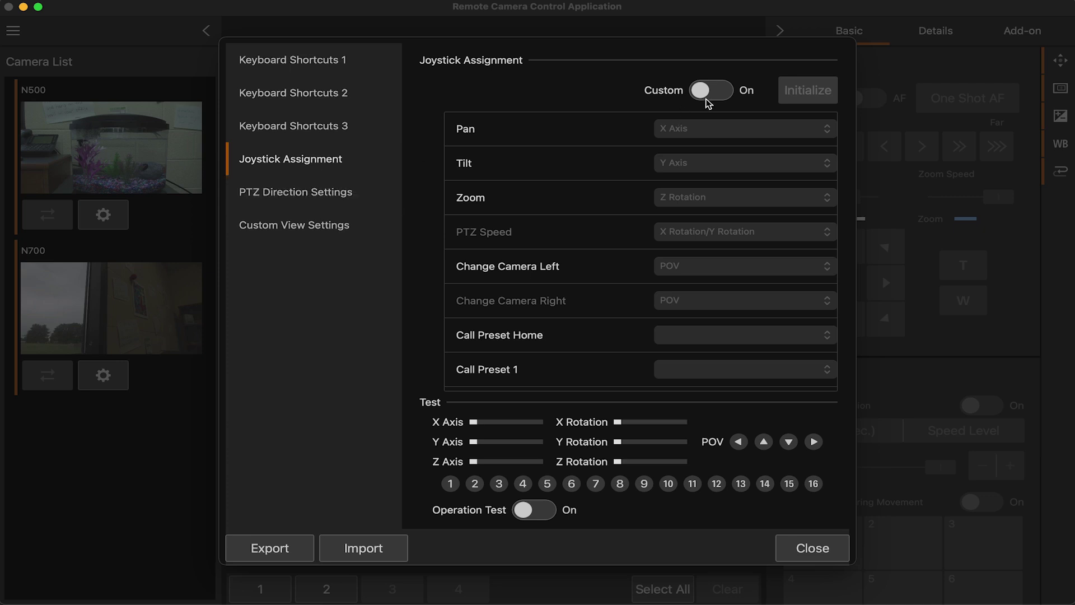
{"action": "scroll", "coordinate": [696, 173], "scroll_direction": "down", "scroll_amount": 5}
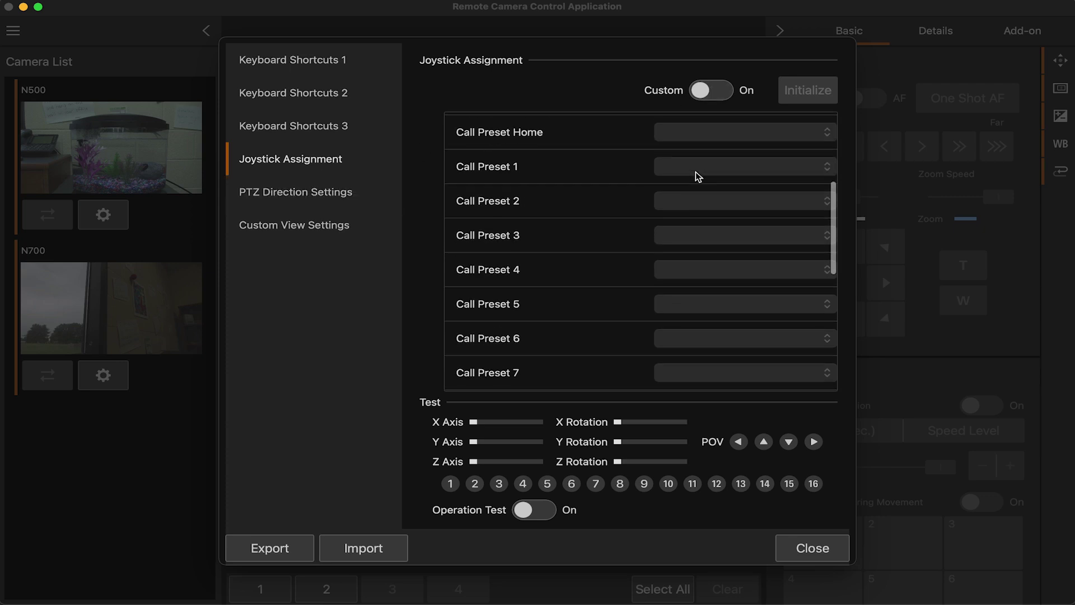
{"action": "scroll", "coordinate": [694, 174], "scroll_direction": "up", "scroll_amount": 5}
Review PTZ Direction and Custom View Settings, toggling custom joystick mapping and audio level indicator back, then close
{"action": "left_click", "coordinate": [712, 91]}
{"action": "left_click", "coordinate": [711, 91]}
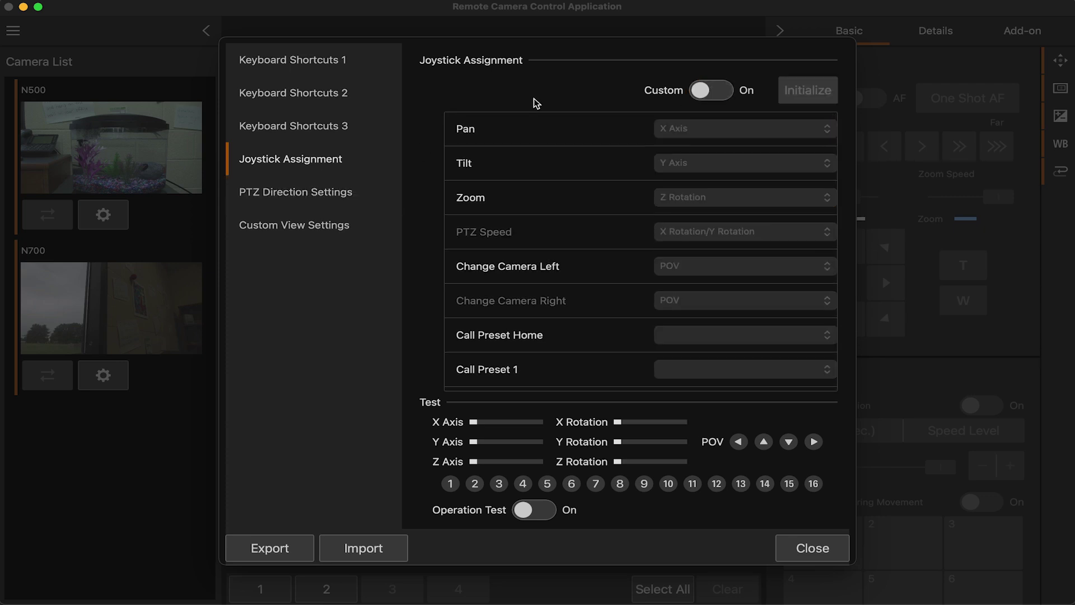
{"action": "left_click", "coordinate": [295, 194]}
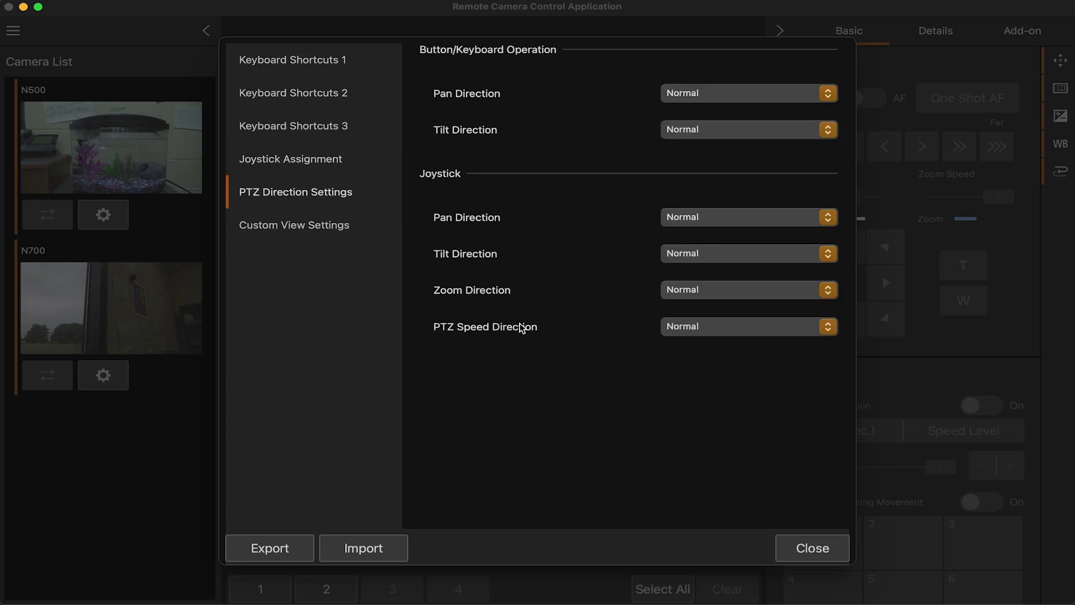
{"action": "left_click", "coordinate": [312, 227]}
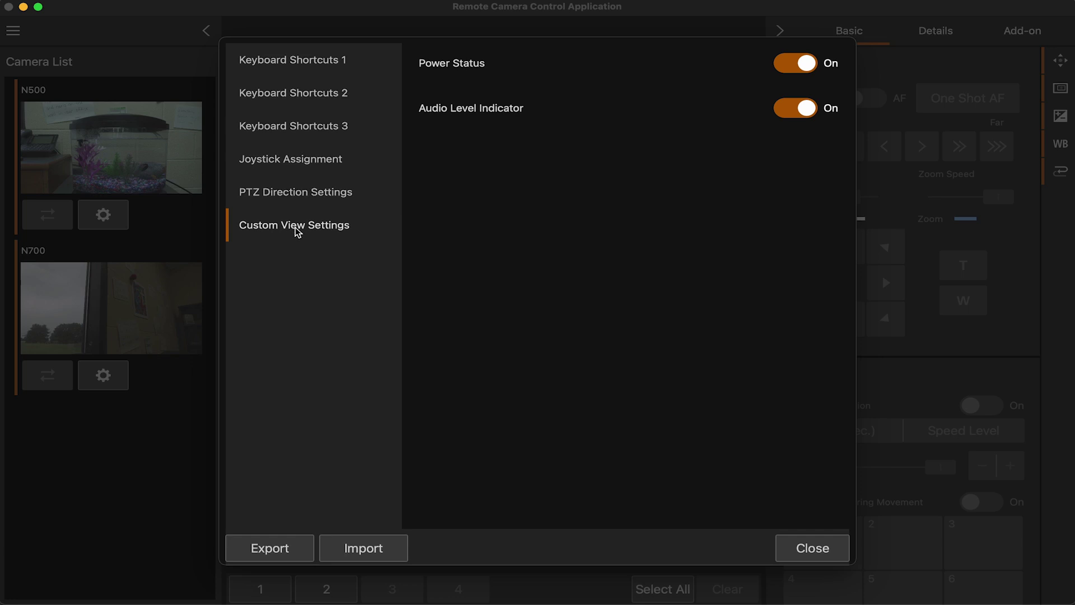
{"action": "left_click", "coordinate": [795, 108]}
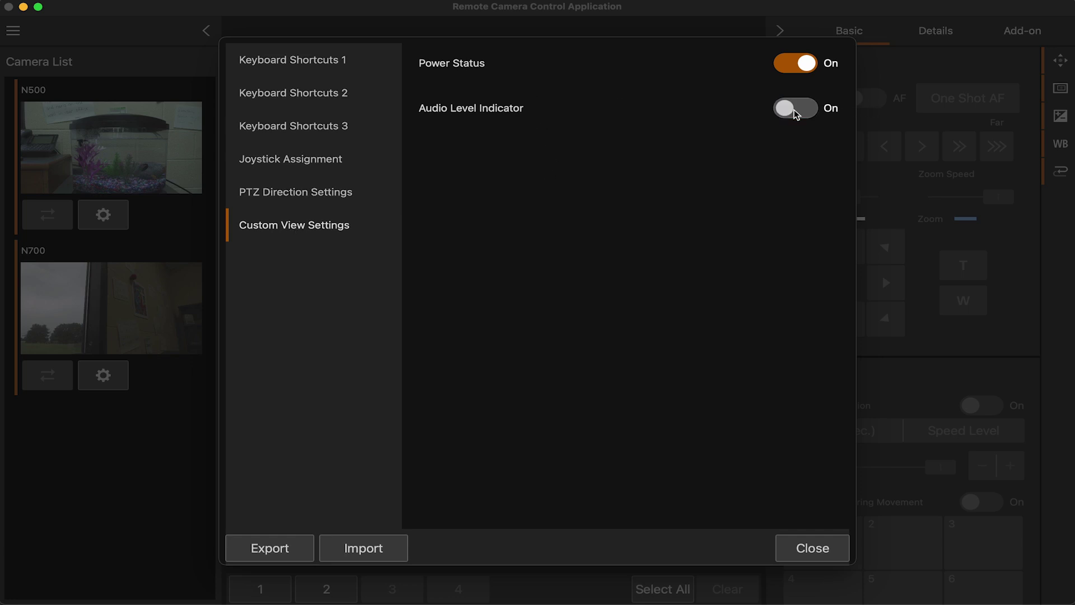
{"action": "left_click", "coordinate": [795, 108]}
{"action": "left_click", "coordinate": [810, 544]}
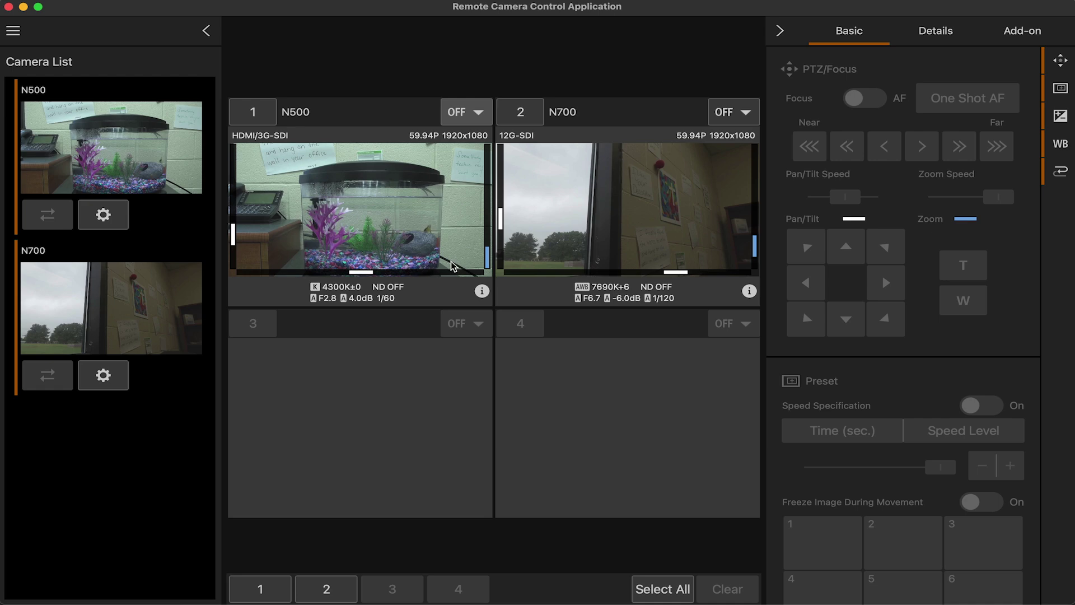
Check the settings Export options under Maintenance and cancel without exporting
{"action": "left_click", "coordinate": [13, 31]}
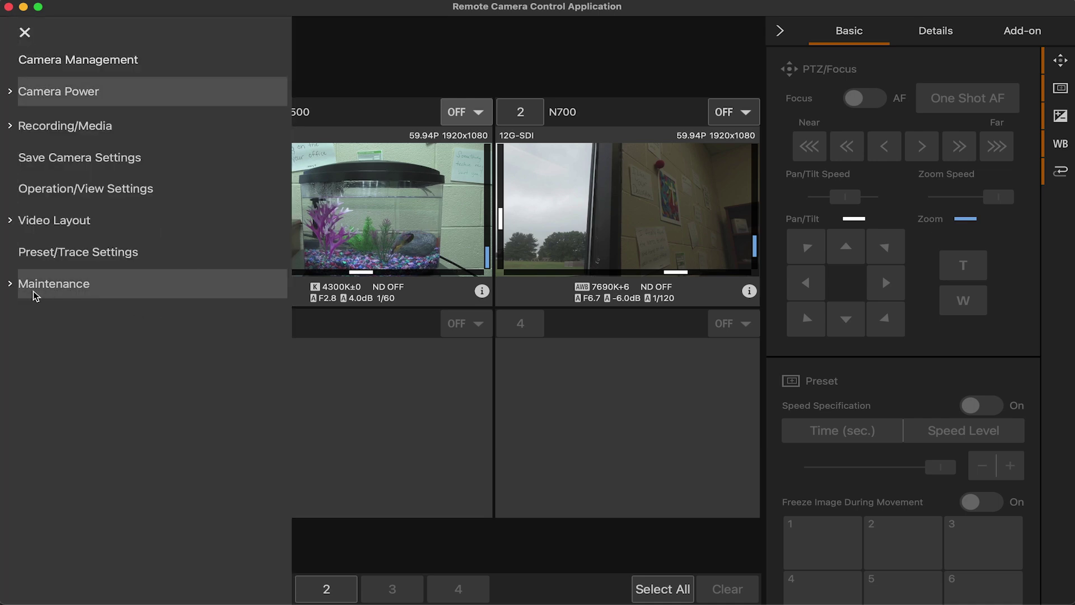
{"action": "left_click", "coordinate": [12, 286]}
{"action": "left_click", "coordinate": [58, 345]}
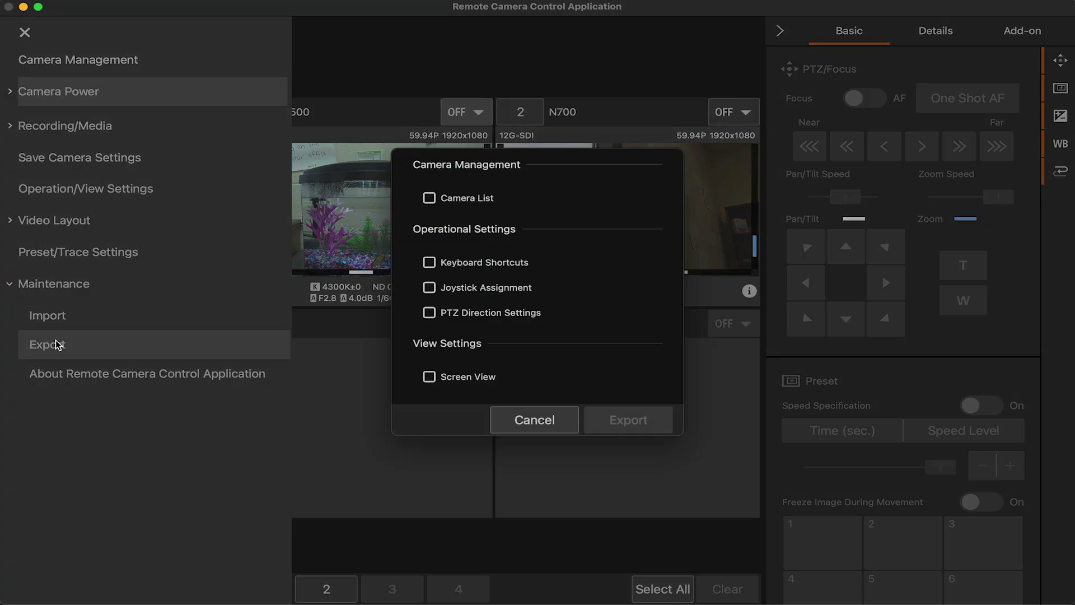
{"action": "left_click", "coordinate": [563, 419]}
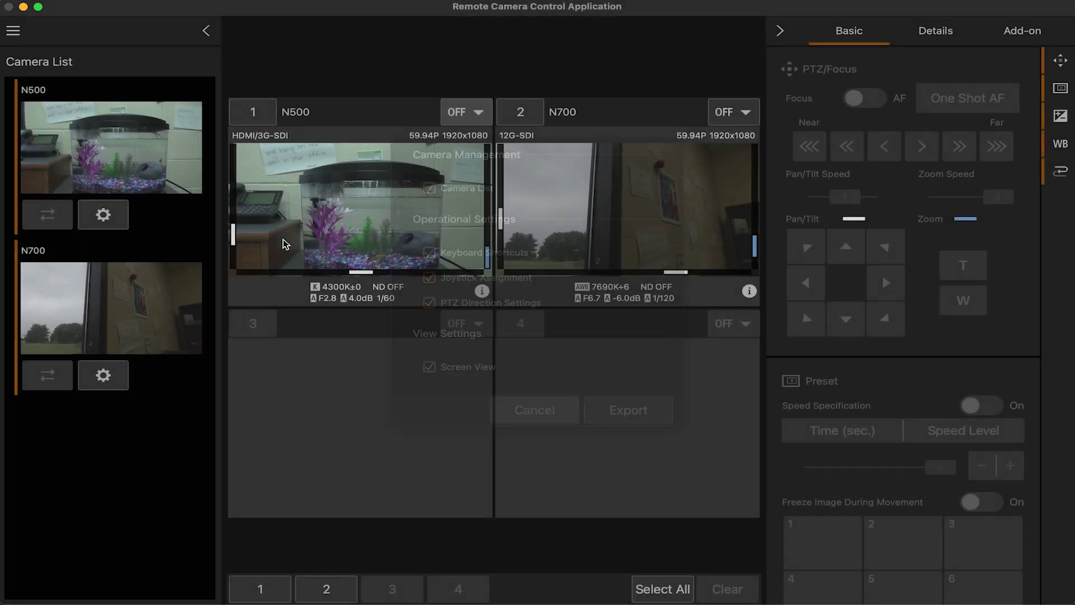
Show the About Remote Camera Control Application box with version 1.3.0.24, then dismiss it
{"action": "left_click", "coordinate": [13, 30]}
{"action": "left_click", "coordinate": [54, 295]}
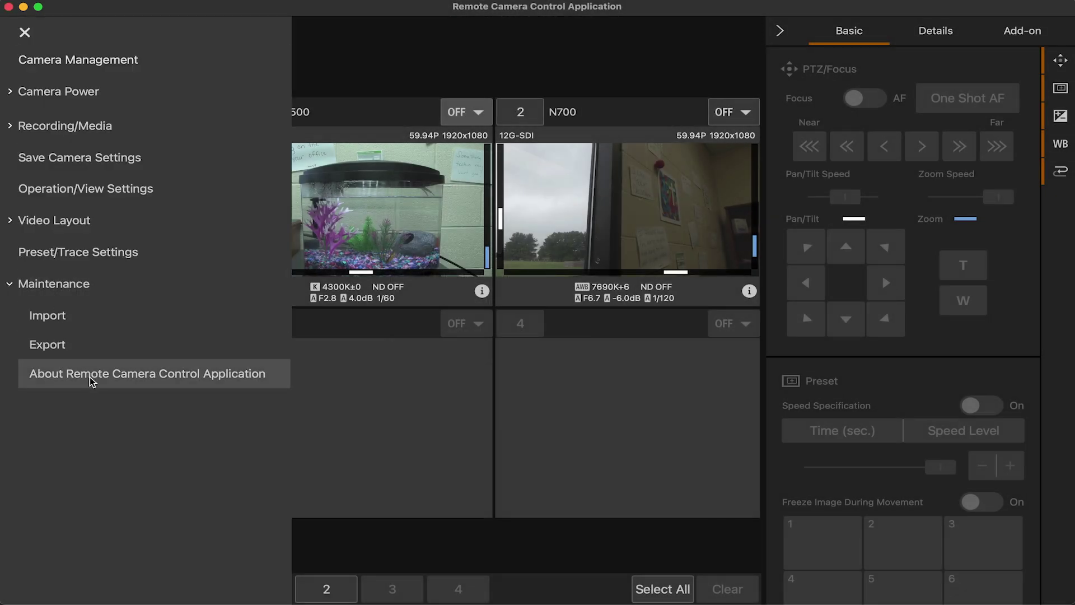
{"action": "left_click", "coordinate": [89, 373]}
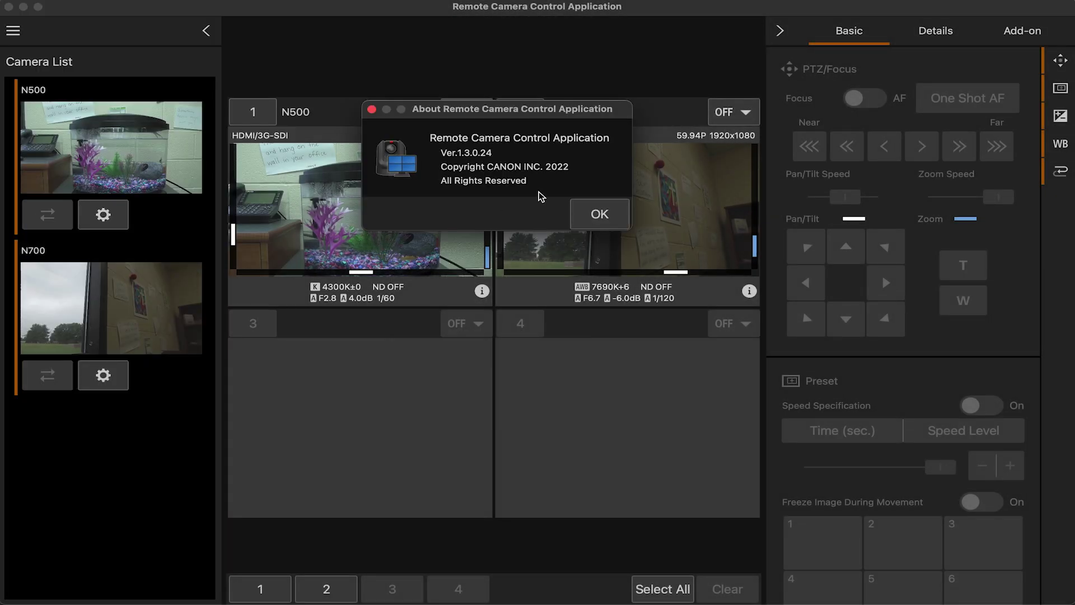
{"action": "left_click", "coordinate": [609, 210]}
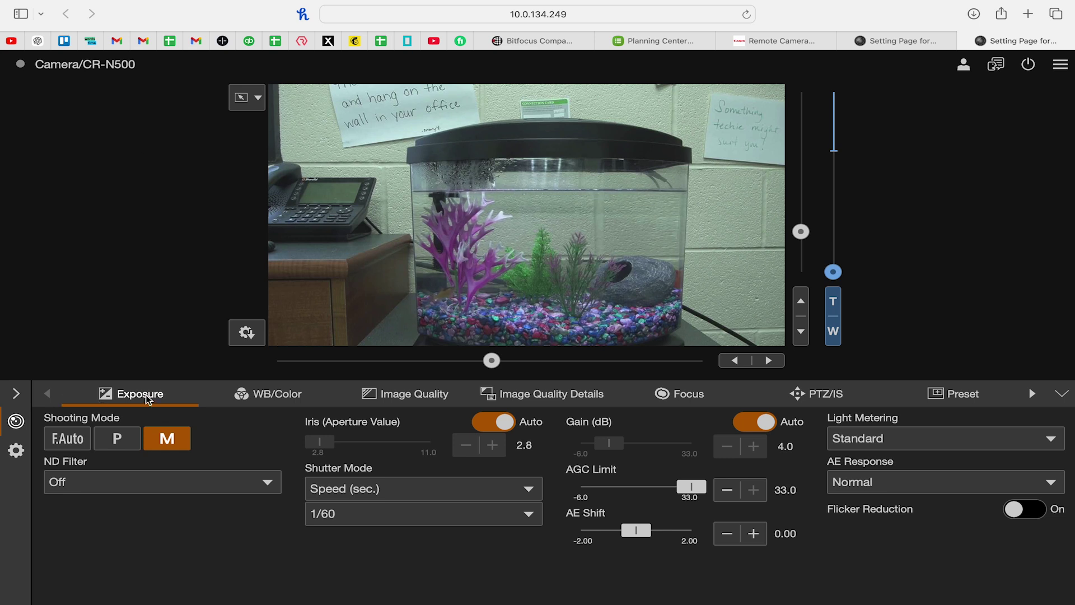
Review the white balance, image quality, sharpness/black-level and focus settings tabs
{"action": "left_click", "coordinate": [283, 399]}
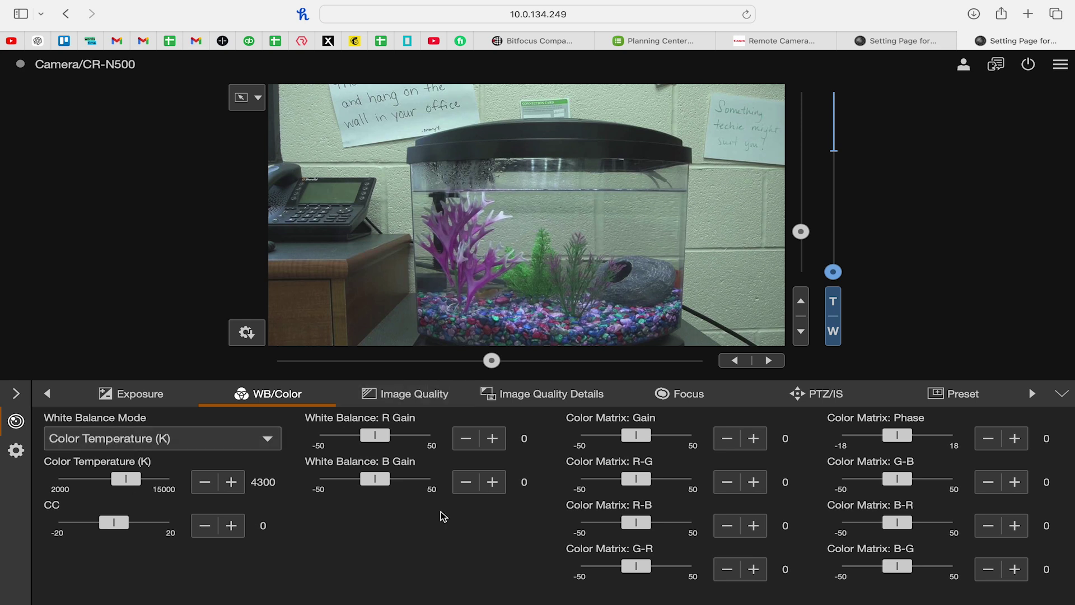
{"action": "left_click", "coordinate": [403, 399]}
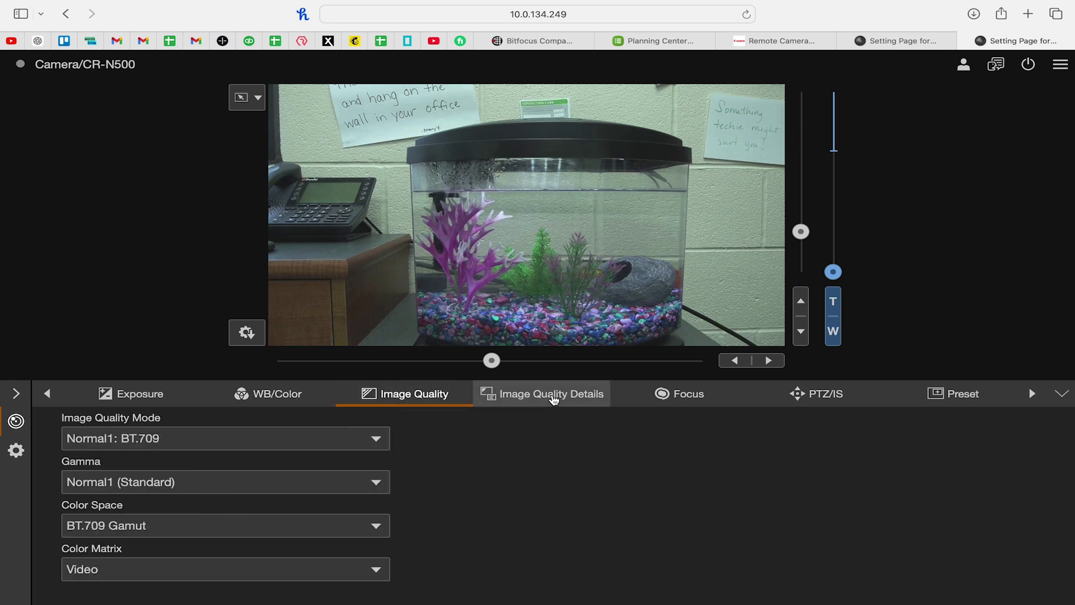
{"action": "left_click", "coordinate": [554, 399]}
{"action": "left_click", "coordinate": [683, 399]}
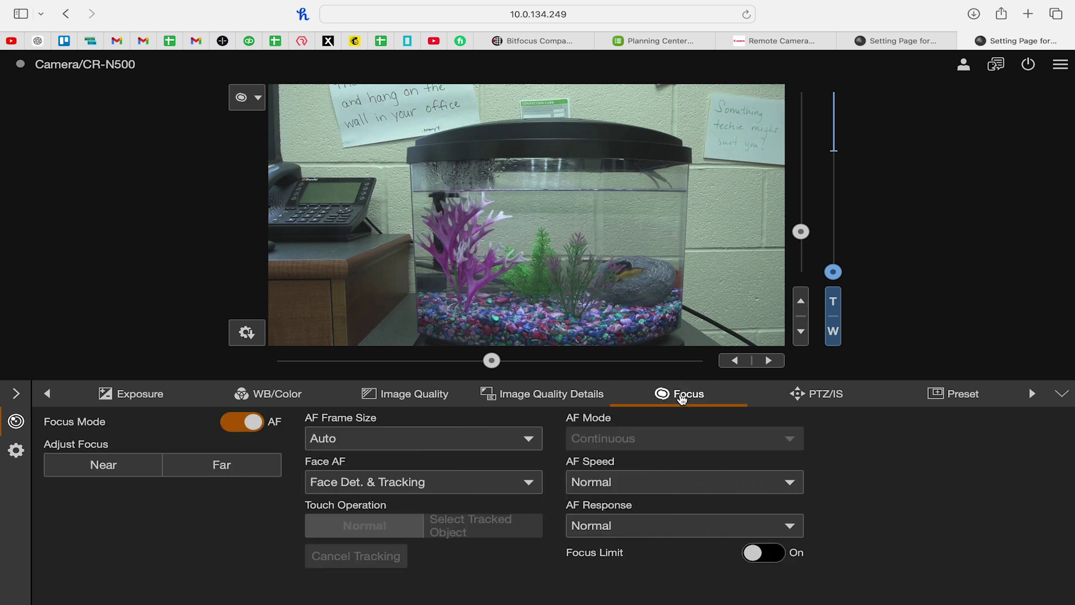
Check the PTZ/IS Digital Zoom choices, leaving it at 300x, then show the preset list
{"action": "left_click", "coordinate": [816, 397]}
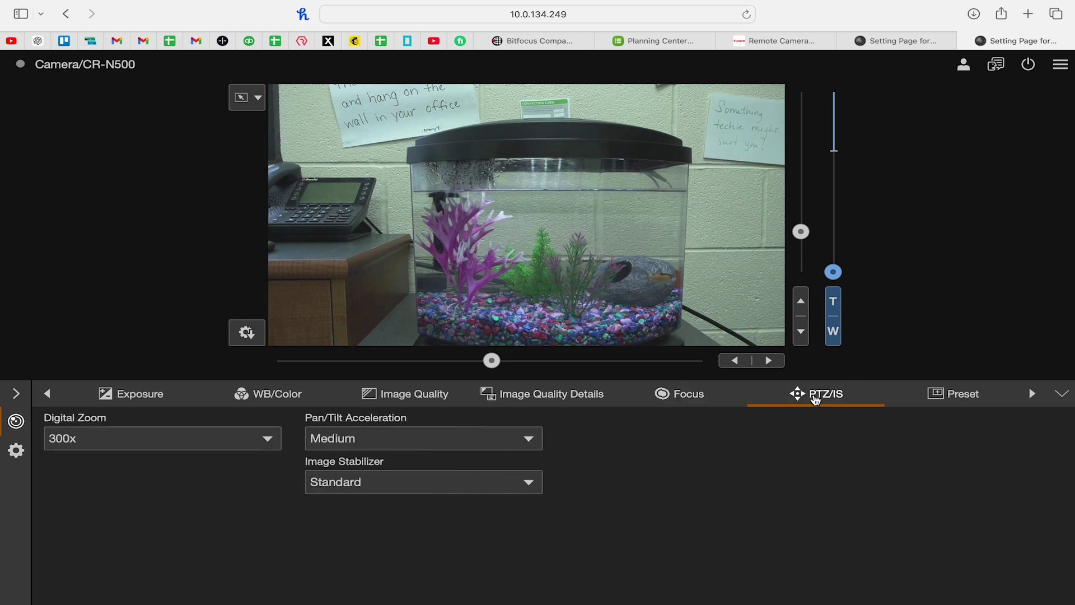
{"action": "left_click", "coordinate": [211, 438]}
{"action": "left_click", "coordinate": [84, 432]}
{"action": "left_click", "coordinate": [94, 441]}
{"action": "left_click", "coordinate": [79, 437]}
{"action": "left_click", "coordinate": [878, 392]}
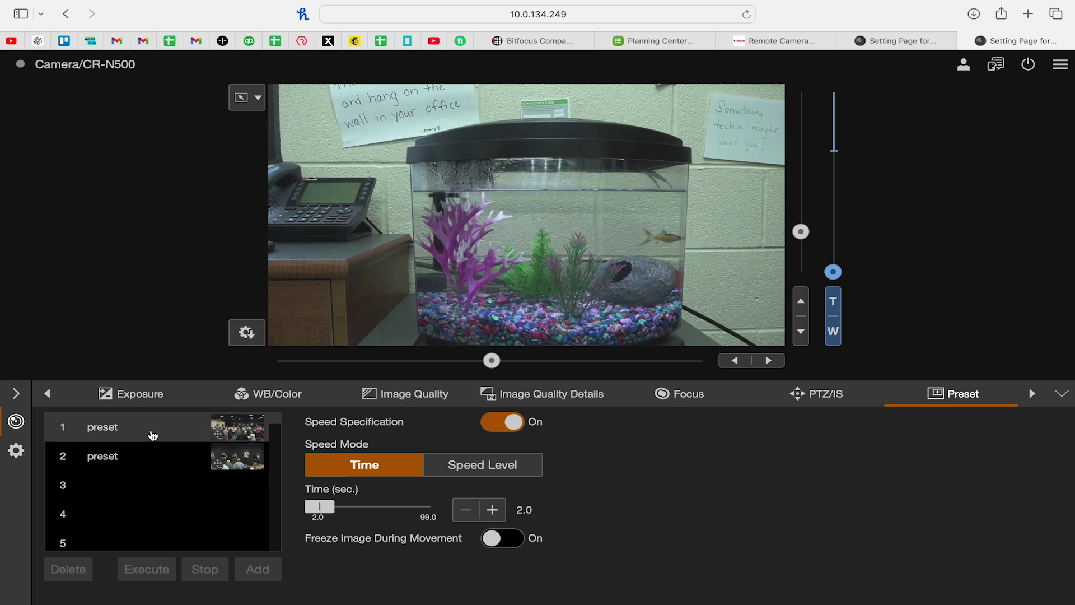
Save preset 3 as 'Taco Wide Shot' with Camera Settings and speed level 53
{"action": "left_click", "coordinate": [114, 487]}
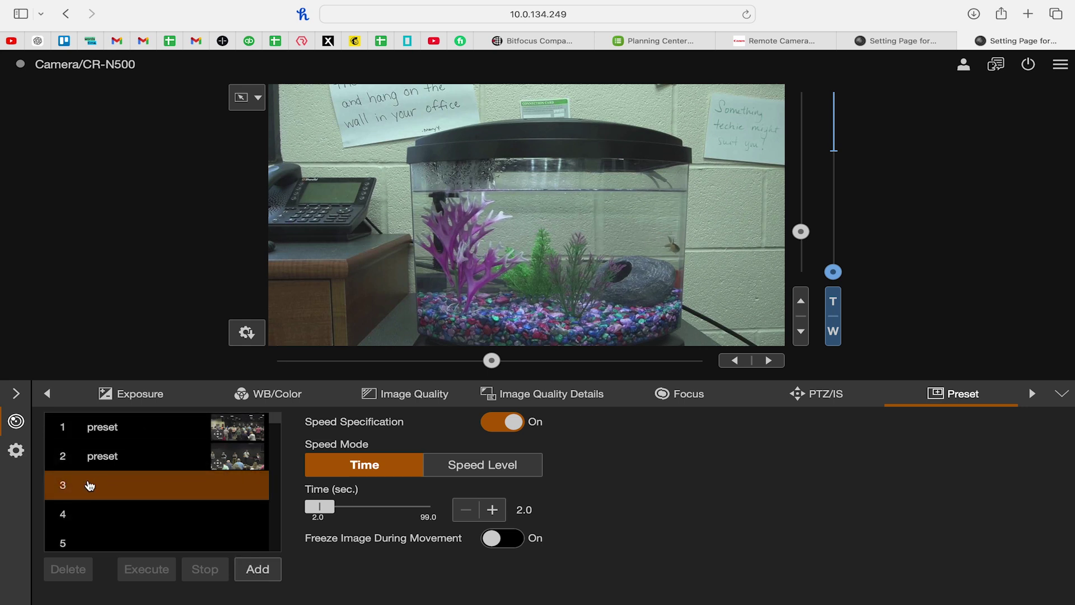
{"action": "left_click", "coordinate": [258, 571]}
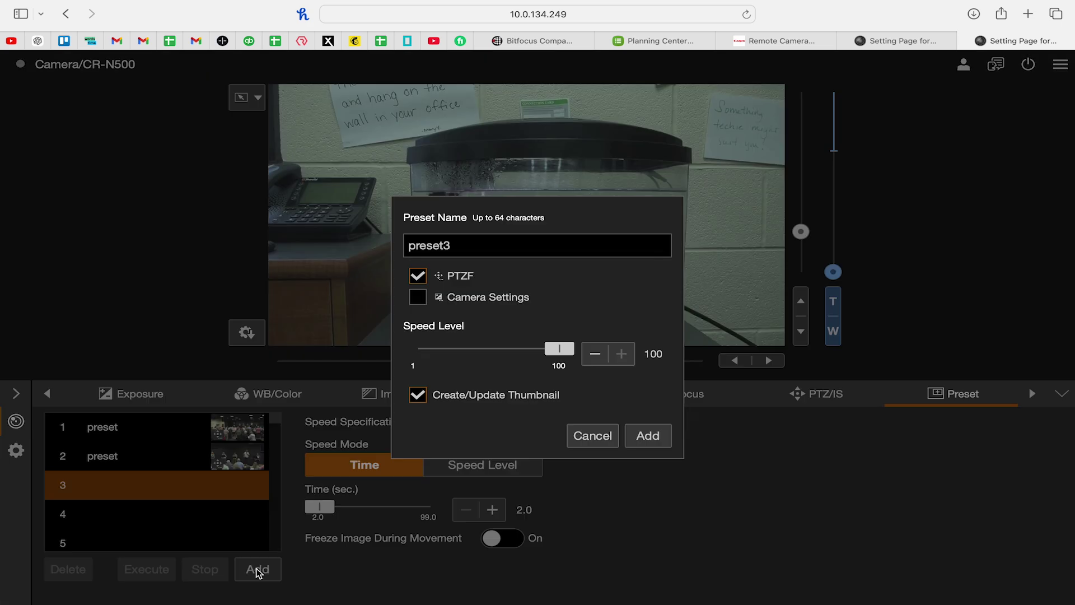
{"action": "left_click_drag", "start_coordinate": [512, 245], "coordinate": [353, 242]}
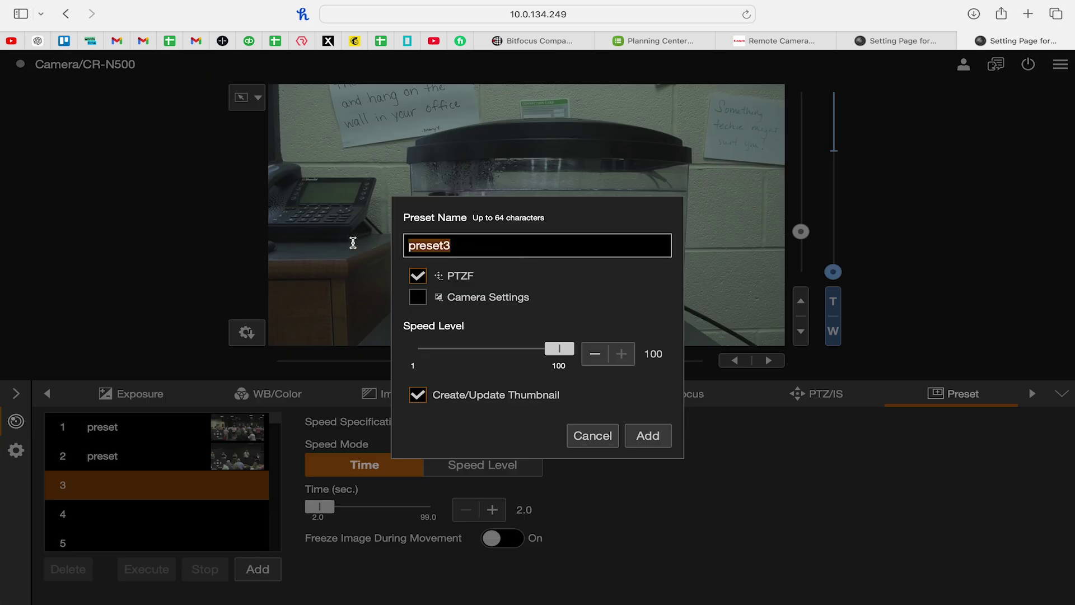
{"action": "type", "text": "Taco Wide Shot"}
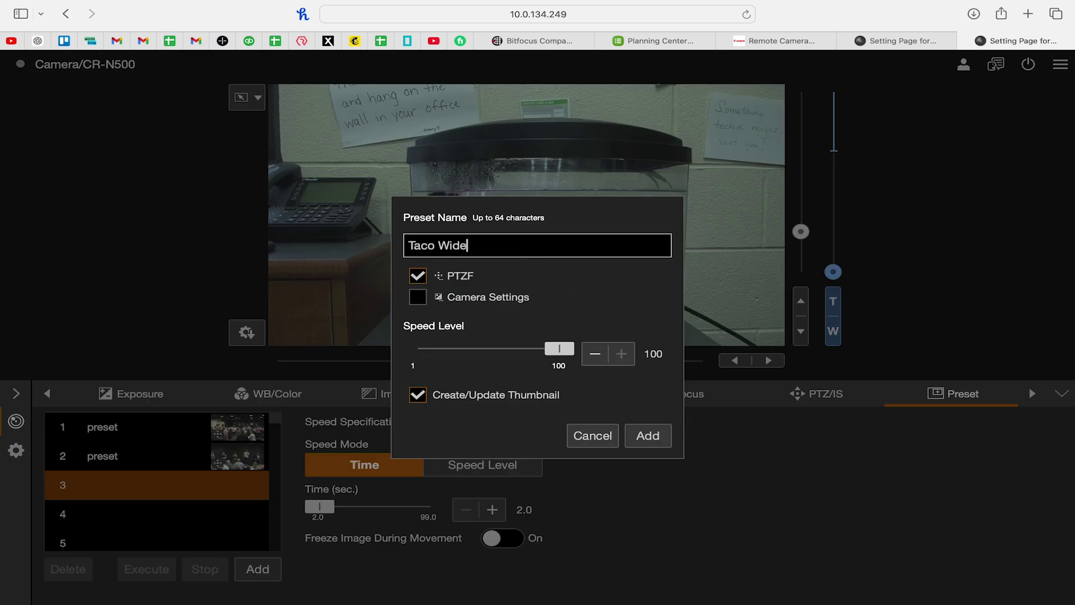
{"action": "left_click", "coordinate": [428, 298]}
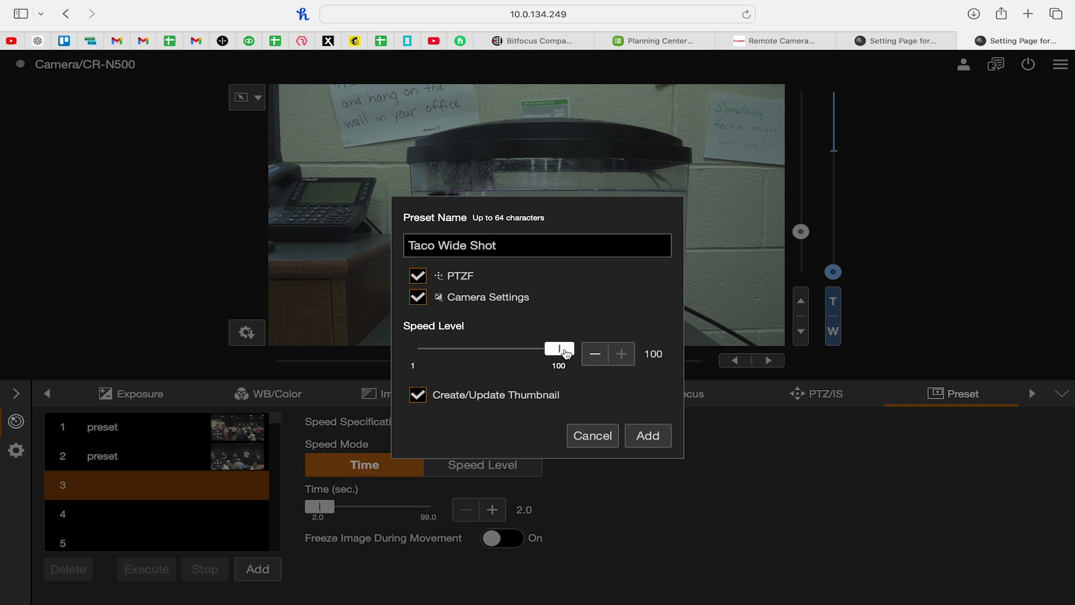
{"action": "left_click_drag", "start_coordinate": [559, 350], "coordinate": [493, 355]}
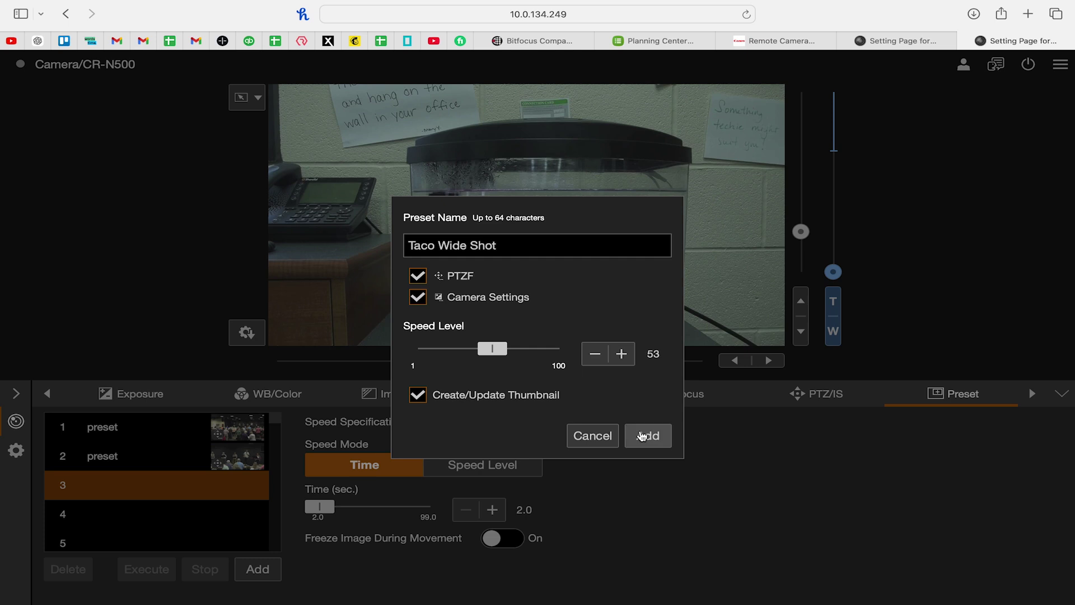
{"action": "left_click", "coordinate": [641, 435]}
Lengthen the travel time to 70.5 seconds and send the camera to preset 1
{"action": "mouse_move", "coordinate": [250, 496]}
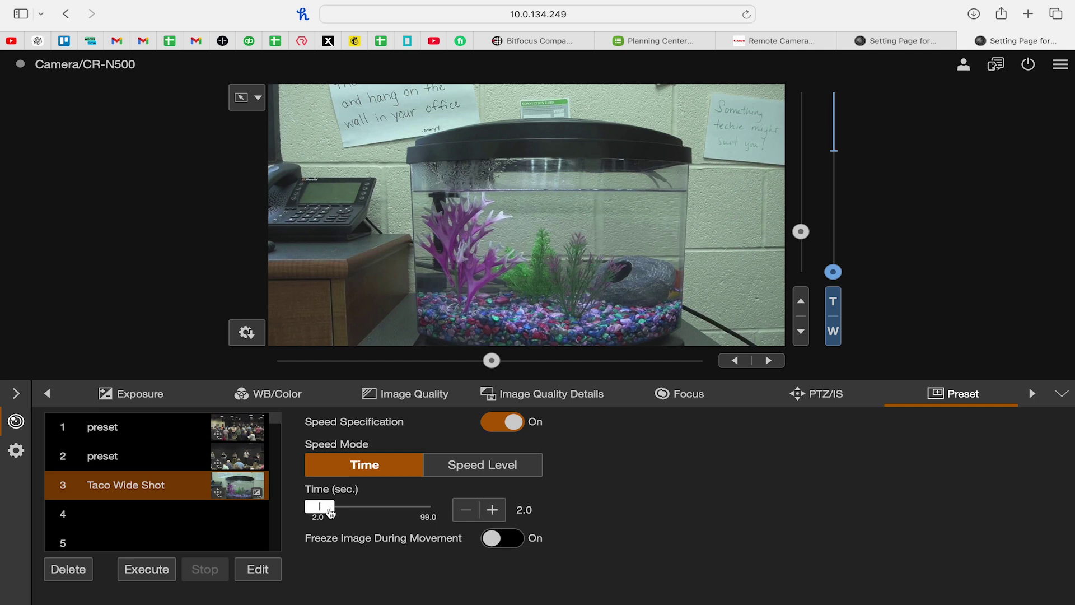
{"action": "left_click_drag", "start_coordinate": [319, 507], "coordinate": [398, 507]}
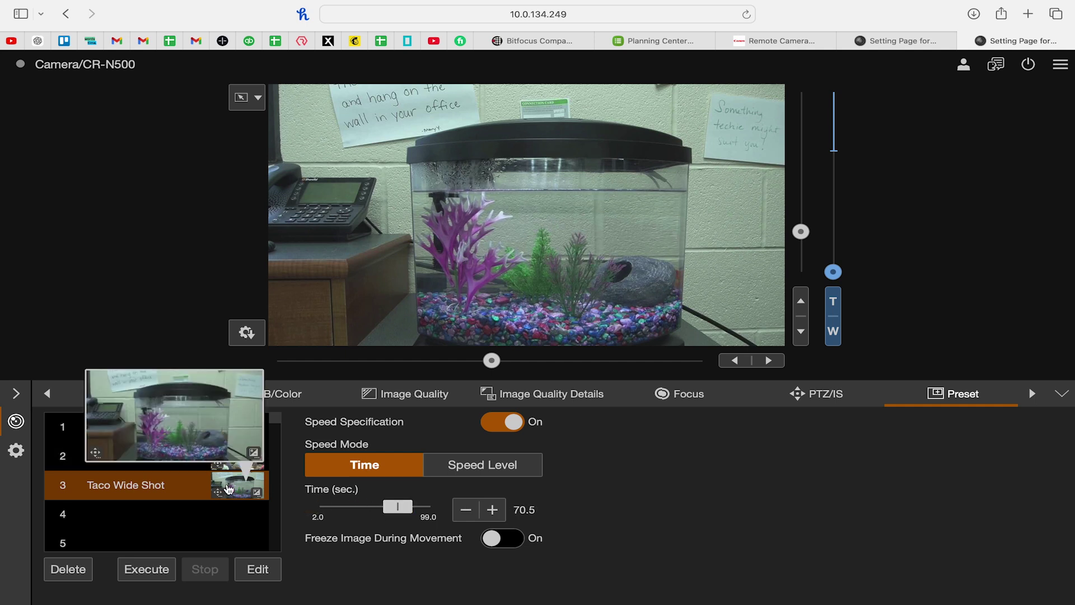
{"action": "left_click", "coordinate": [169, 432]}
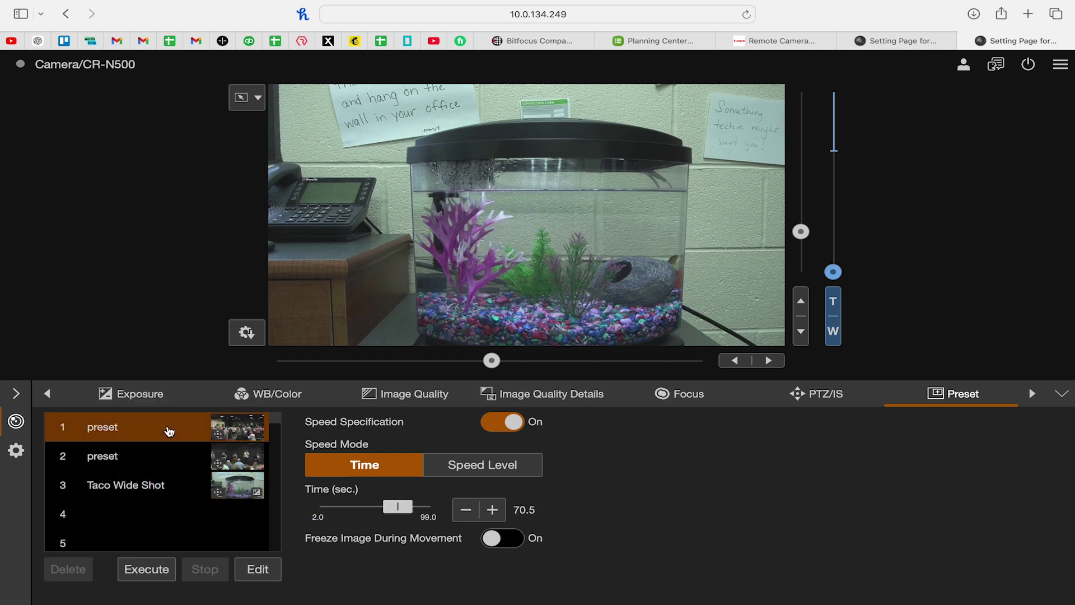
{"action": "left_click", "coordinate": [149, 570]}
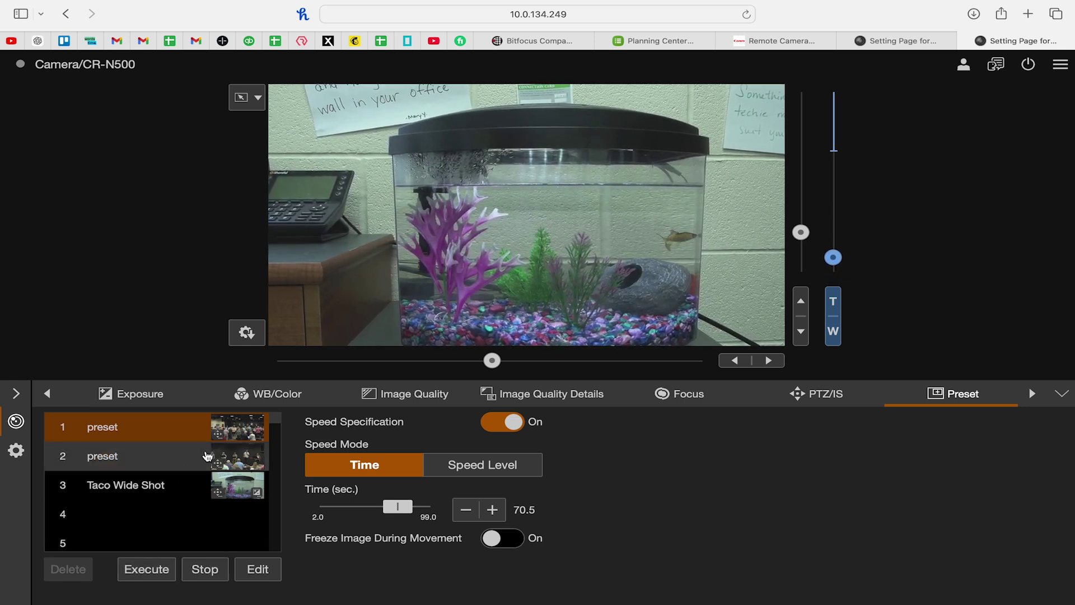
{"action": "mouse_move", "coordinate": [240, 430]}
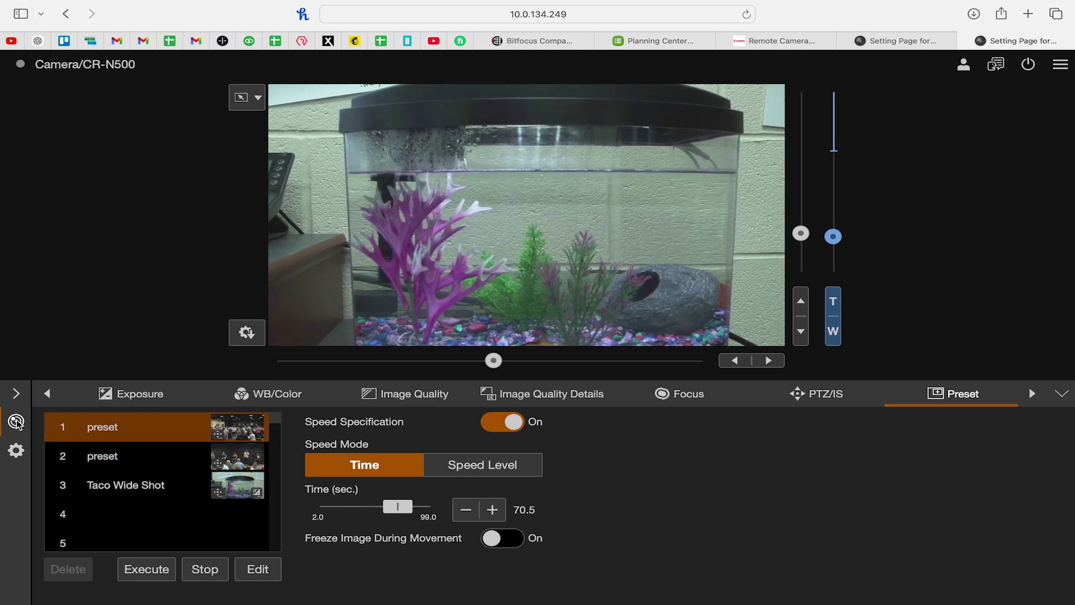
{"action": "left_click", "coordinate": [16, 447]}
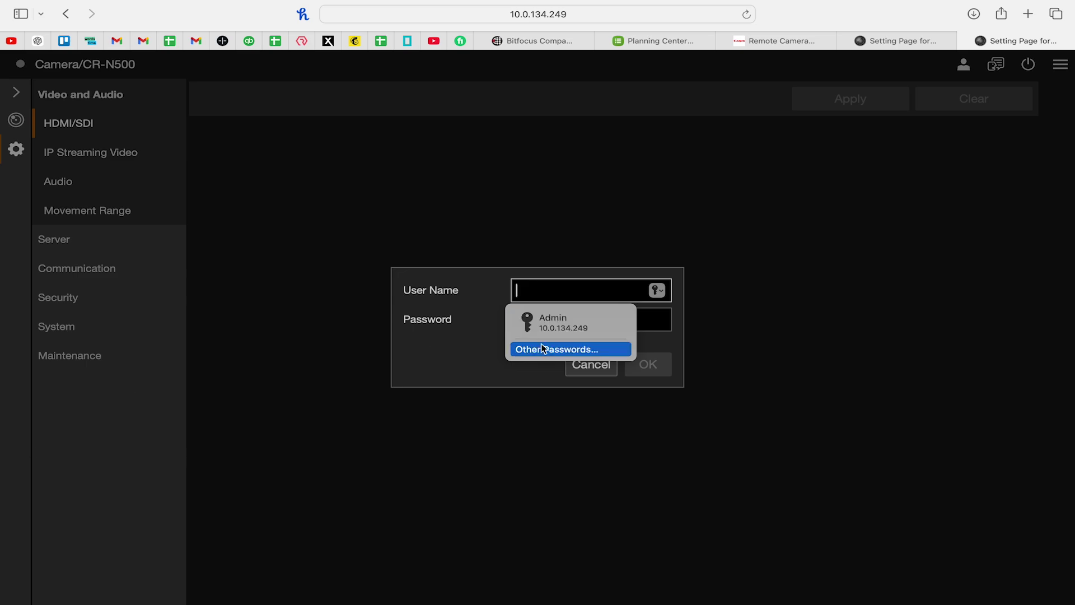
Log in to the camera settings with the saved autofill and keep 3G-SDI mapping at Level A
{"action": "key", "text": "Escape"}
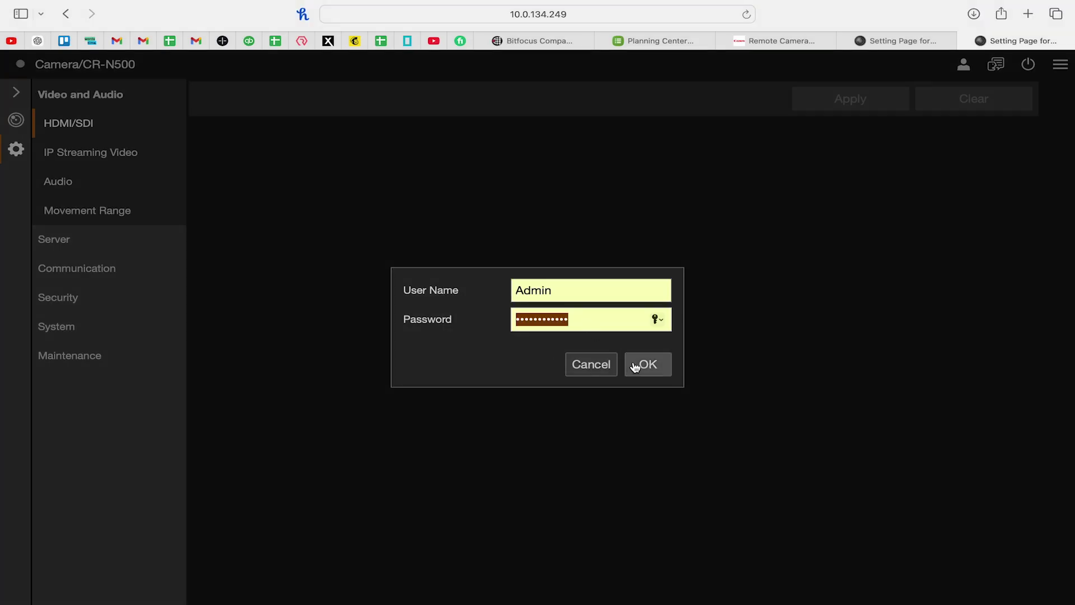
{"action": "left_click", "coordinate": [641, 365]}
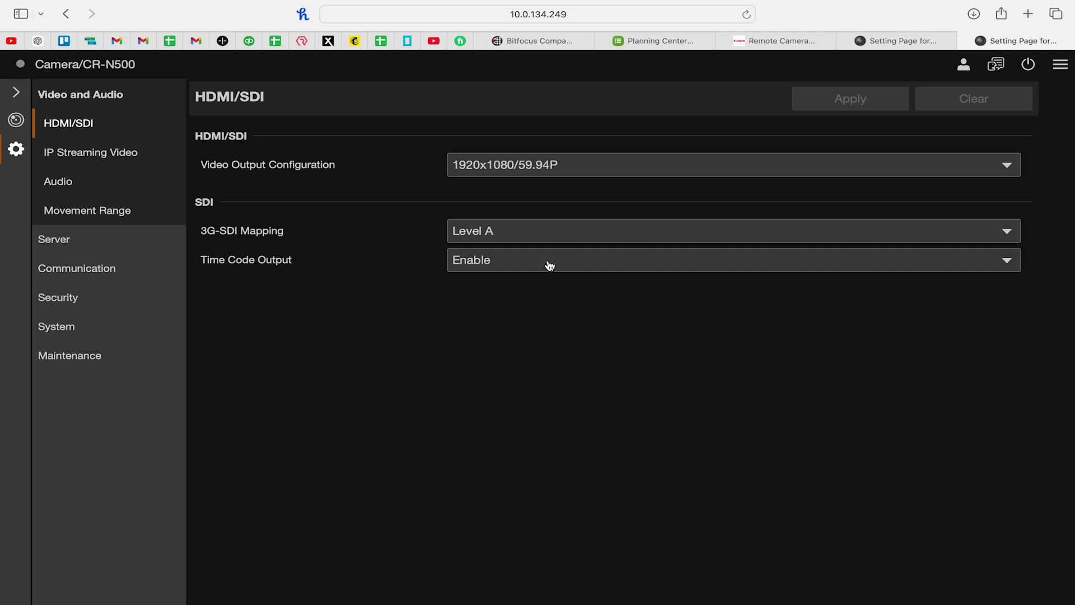
{"action": "left_click", "coordinate": [549, 231]}
{"action": "left_click", "coordinate": [451, 304]}
Look through the IP Streaming Video settings, then go to the Audio page
{"action": "left_click", "coordinate": [76, 156]}
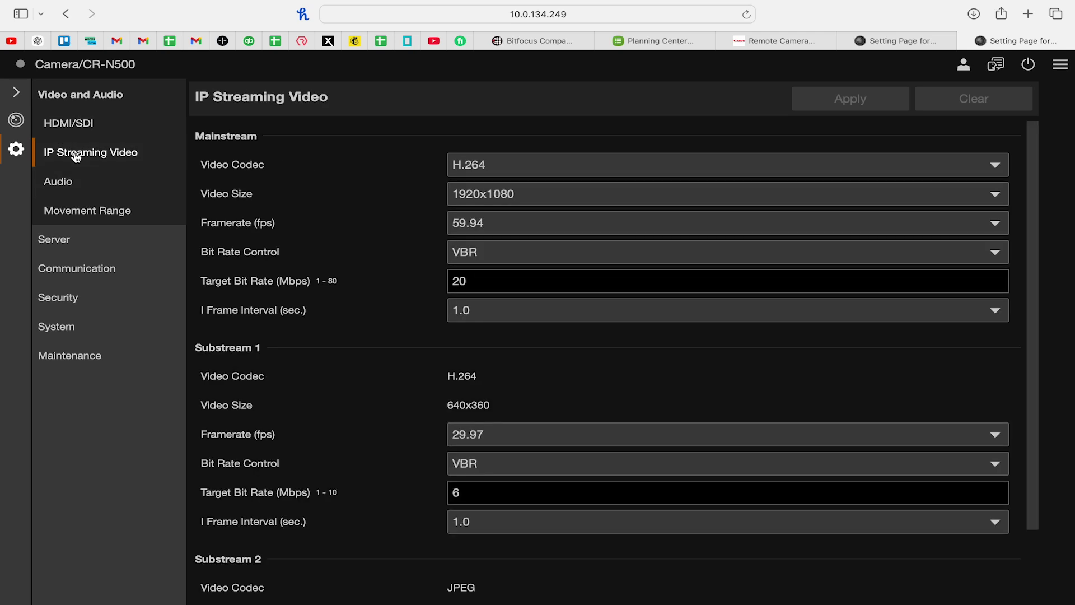
{"action": "scroll", "coordinate": [418, 224], "scroll_direction": "down", "scroll_amount": 3}
{"action": "scroll", "coordinate": [418, 224], "scroll_direction": "up", "scroll_amount": 3}
{"action": "left_click", "coordinate": [94, 181]}
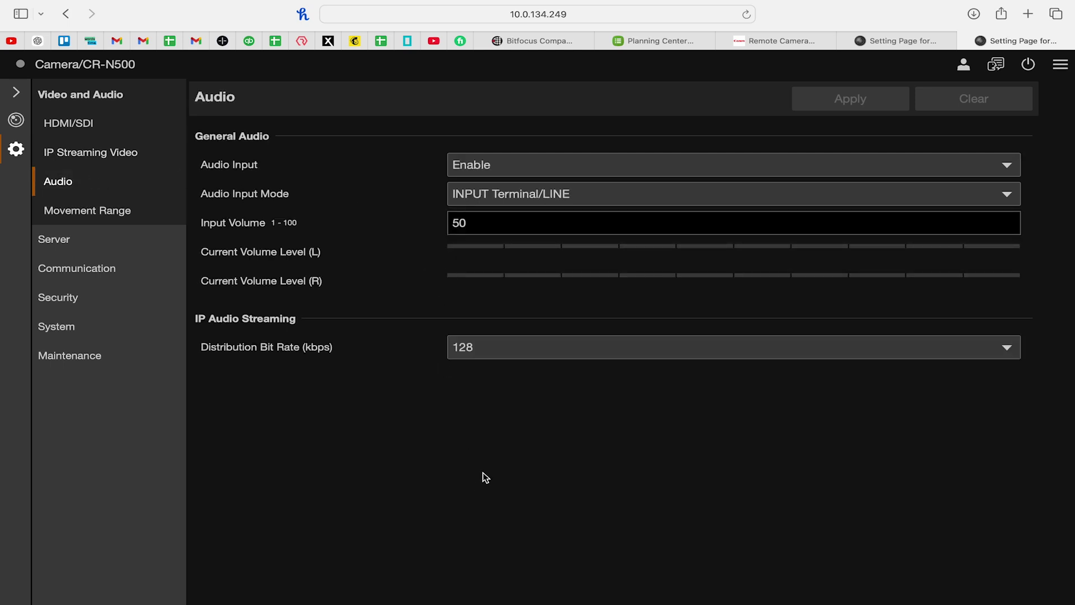
Look over the audio input options, keeping audio input enabled
{"action": "left_click", "coordinate": [497, 194]}
{"action": "left_click", "coordinate": [395, 432]}
{"action": "left_click", "coordinate": [485, 162]}
{"action": "left_click", "coordinate": [485, 162]}
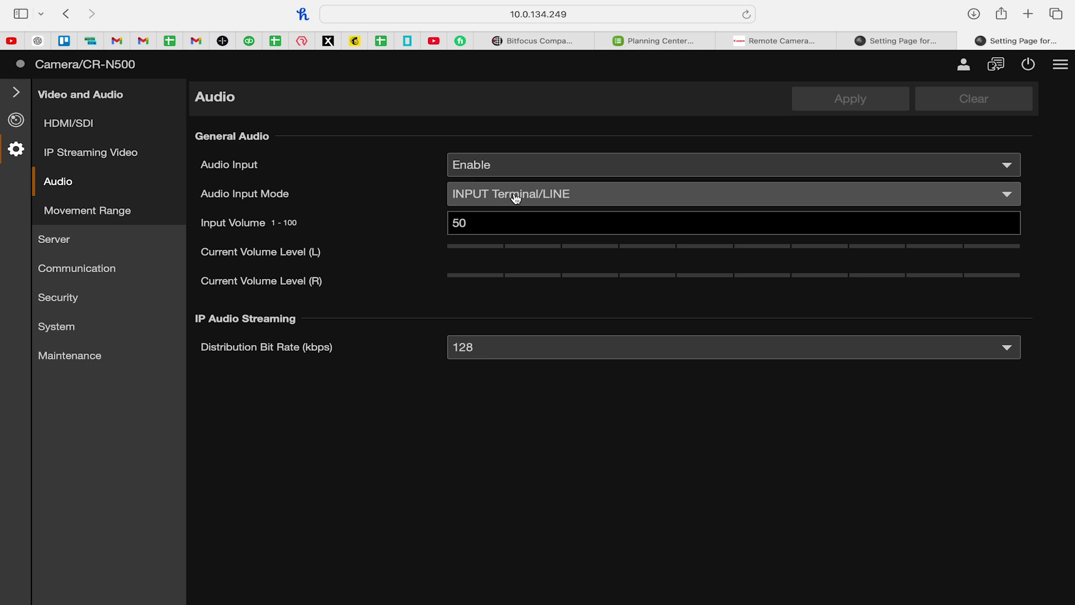
Set Audio Input Mode to MIC Terminal/MIC and check the attenuator options
{"action": "left_click", "coordinate": [482, 200]}
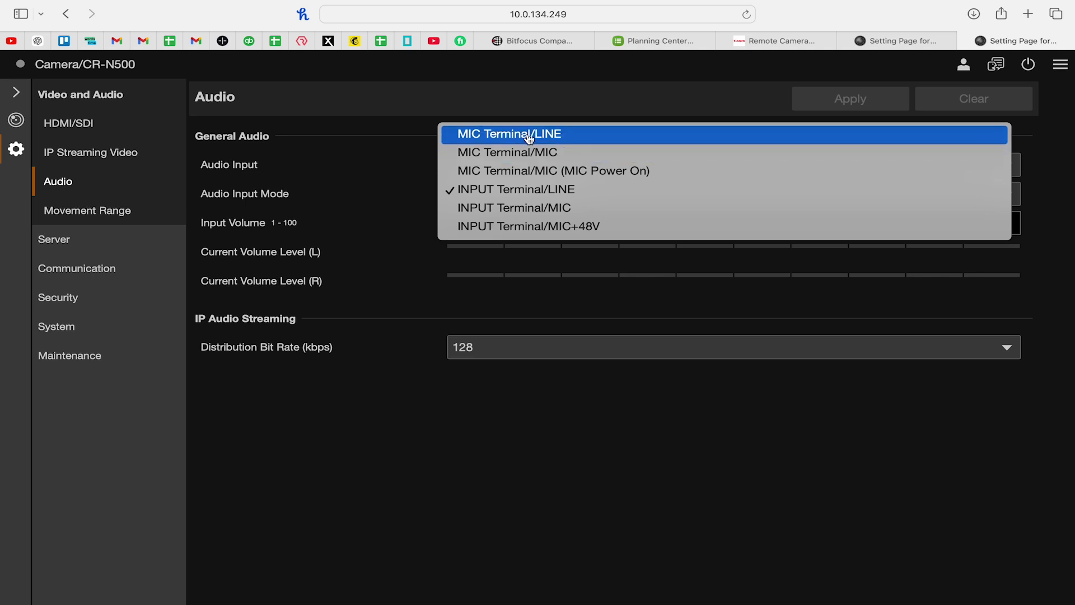
{"action": "left_click", "coordinate": [530, 153]}
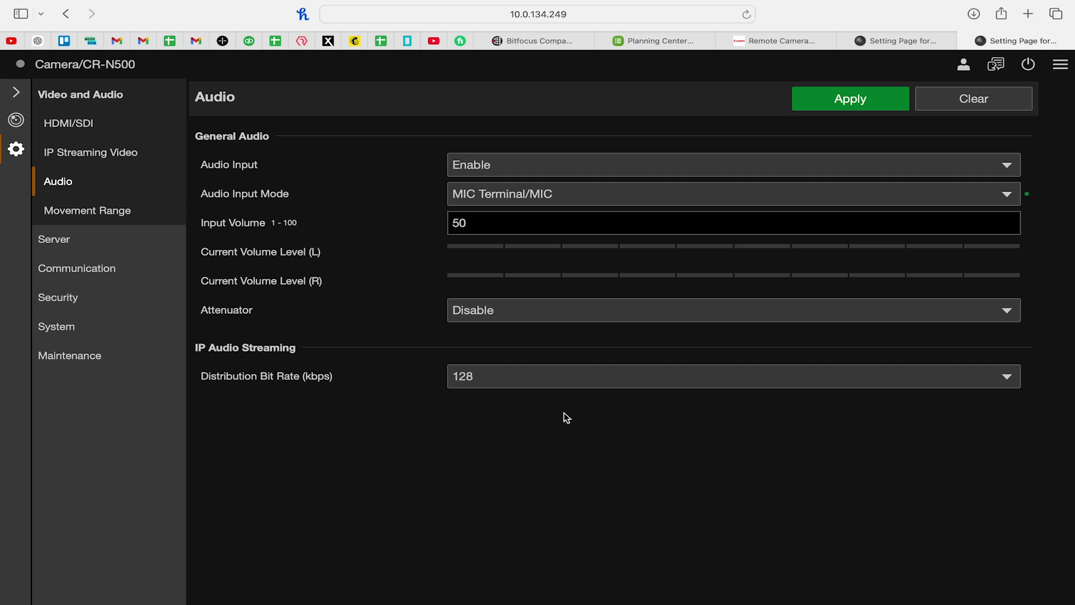
{"action": "left_click", "coordinate": [535, 201]}
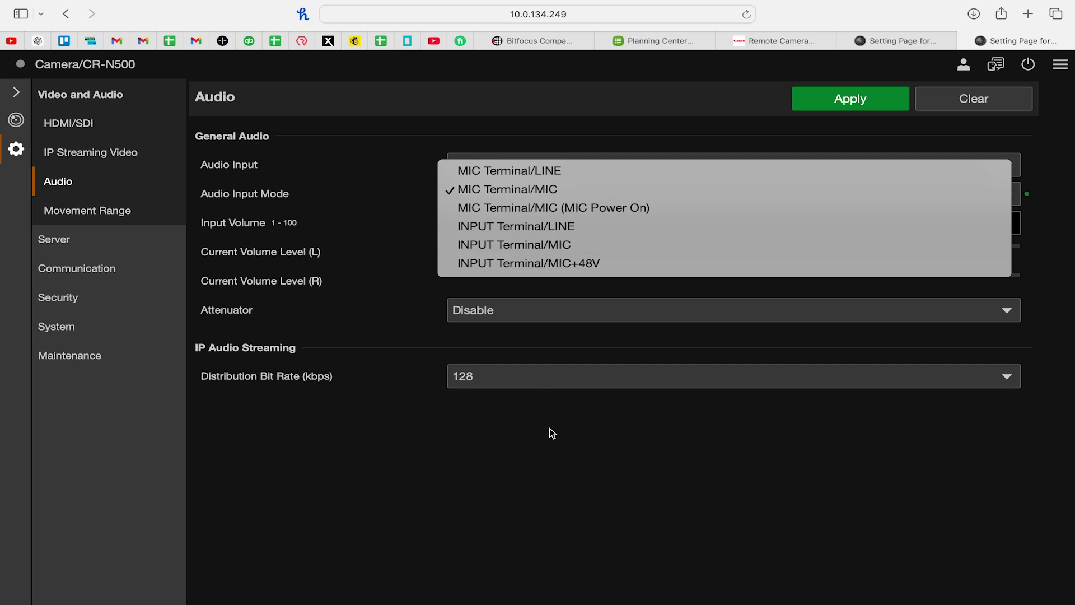
{"action": "left_click", "coordinate": [552, 448]}
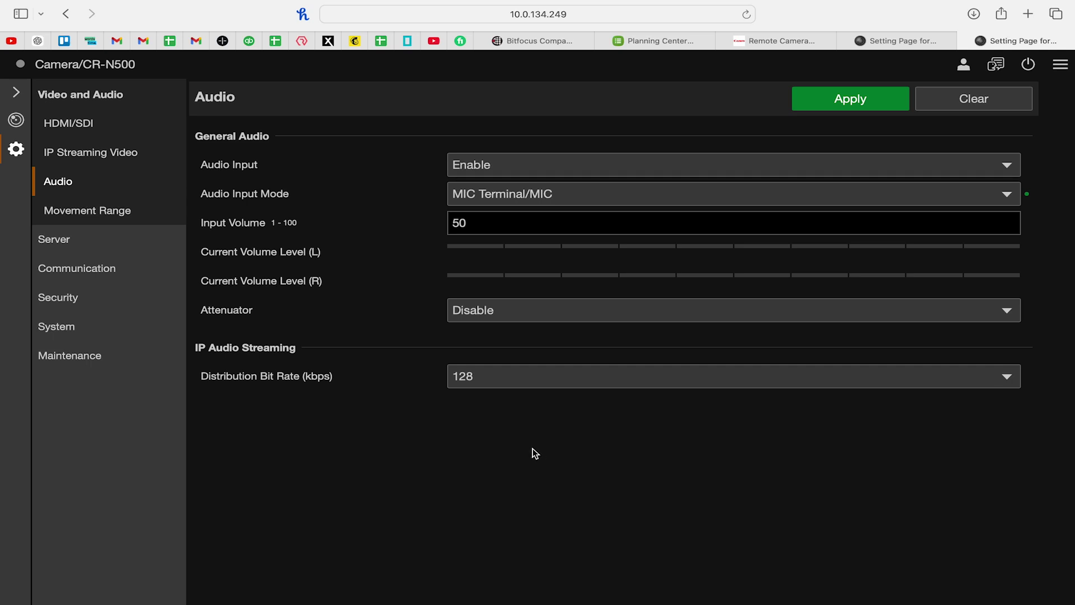
{"action": "left_click", "coordinate": [494, 314]}
{"action": "left_click", "coordinate": [87, 210]}
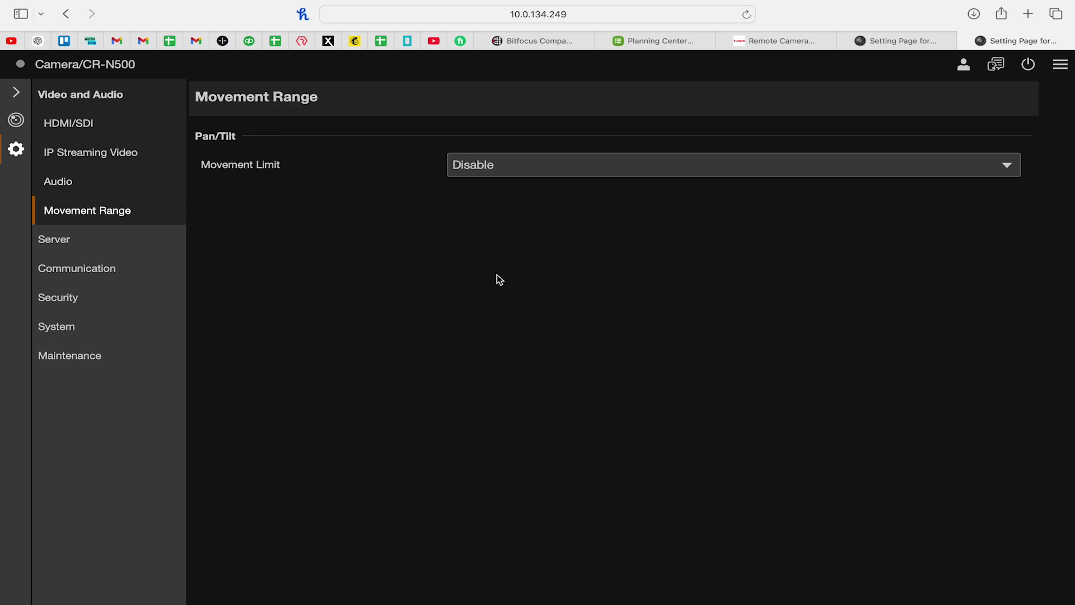
Switch the pan/tilt Movement Limit to Enable, then back to Disable
{"action": "left_click", "coordinate": [498, 165]}
{"action": "left_click", "coordinate": [443, 233]}
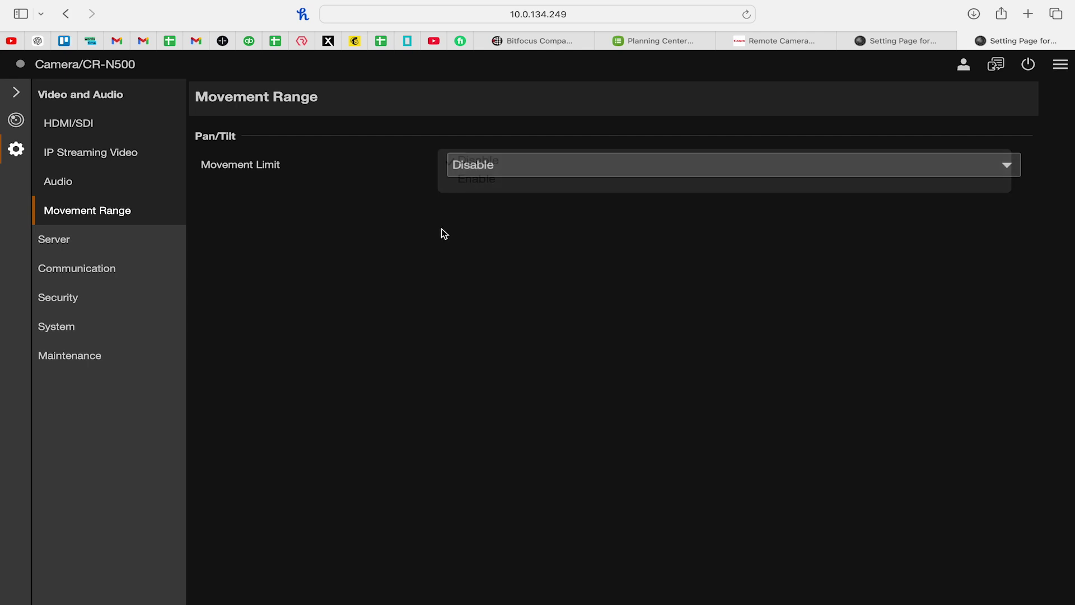
{"action": "left_click", "coordinate": [473, 164]}
{"action": "left_click", "coordinate": [479, 180]}
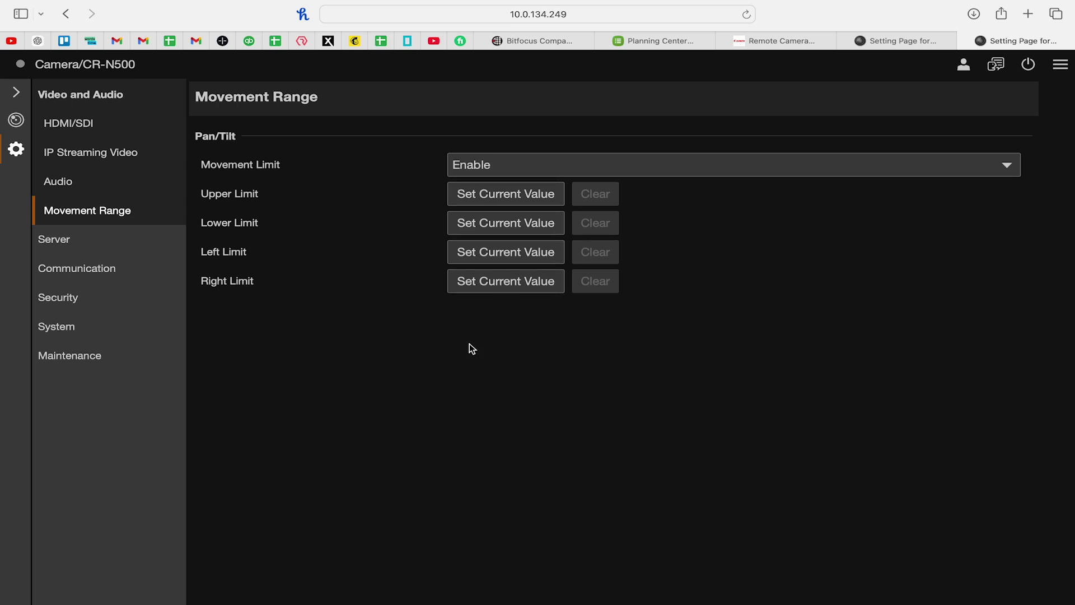
{"action": "left_click", "coordinate": [477, 163]}
{"action": "left_click", "coordinate": [478, 147]}
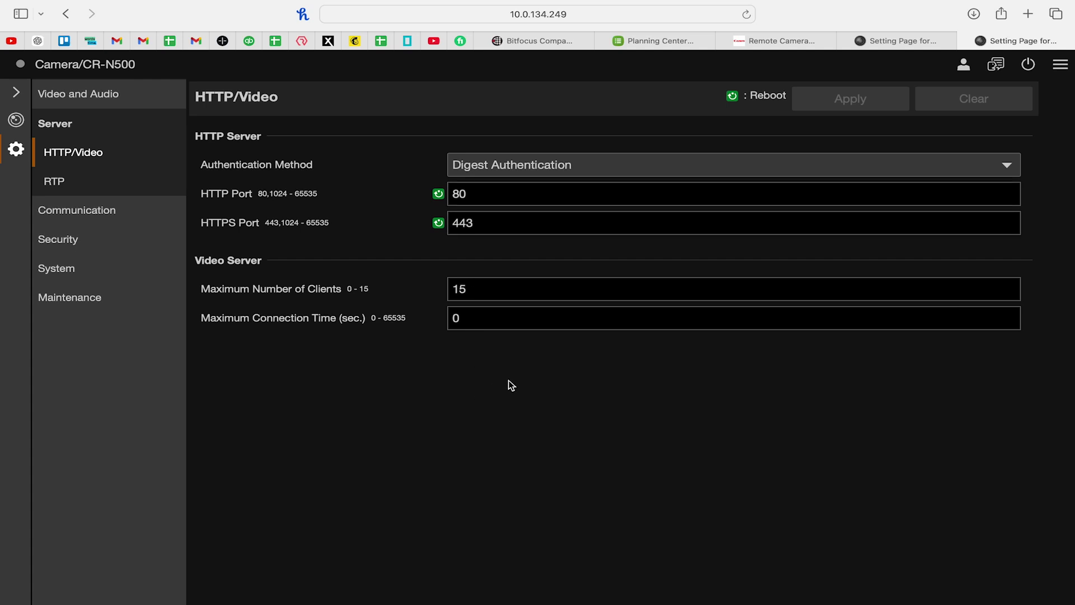
Scroll through the RTP server and Network addressing/DNS settings, then go to Wireless LAN
{"action": "left_click", "coordinate": [55, 180]}
{"action": "scroll", "coordinate": [315, 290], "scroll_direction": "down", "scroll_amount": 5}
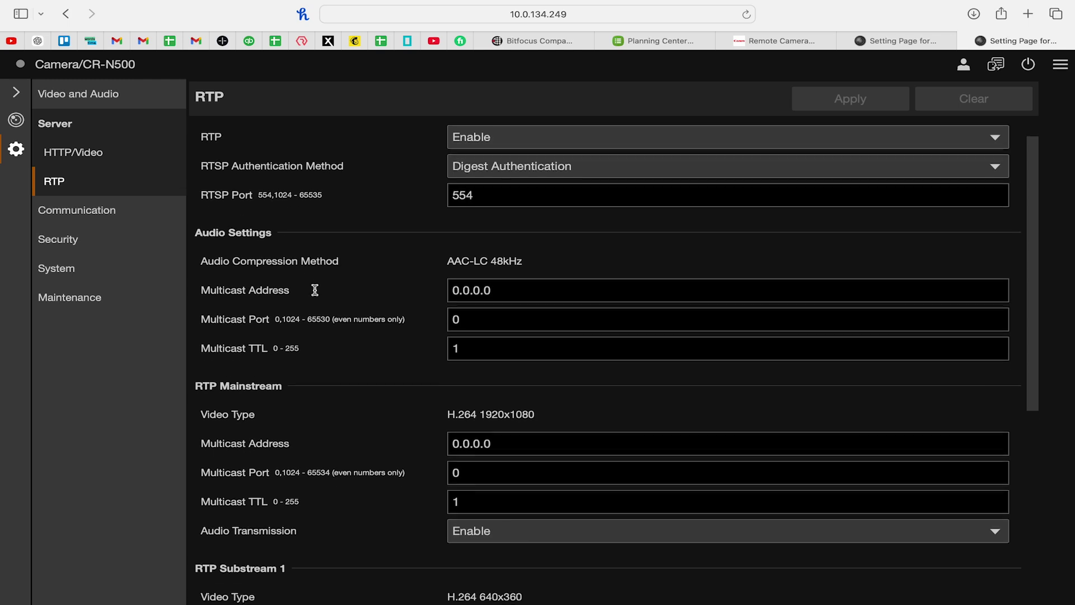
{"action": "scroll", "coordinate": [315, 291], "scroll_direction": "down", "scroll_amount": 3}
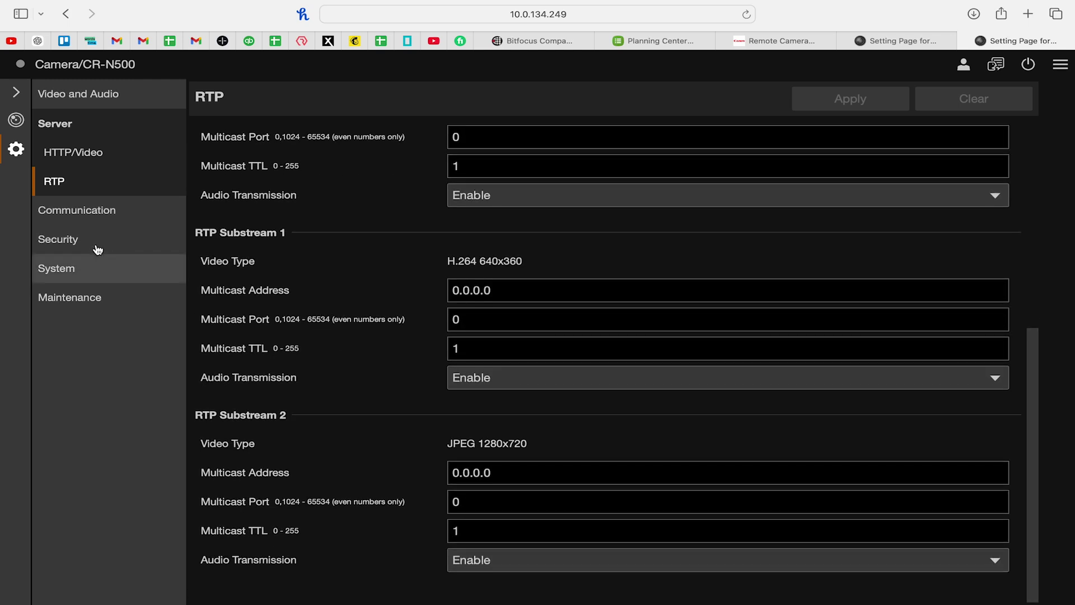
{"action": "left_click", "coordinate": [77, 210]}
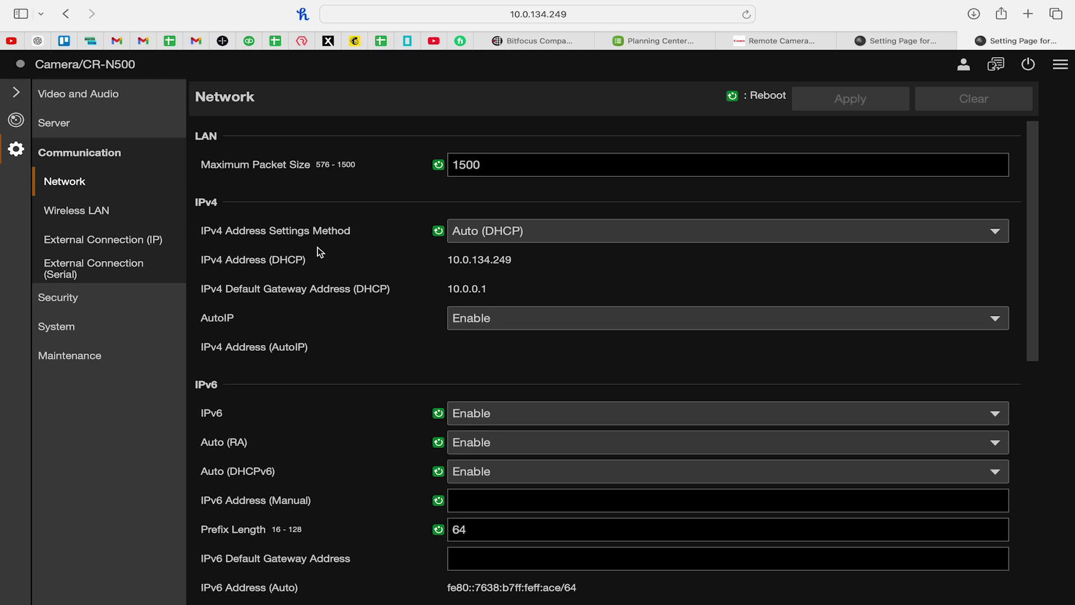
{"action": "scroll", "coordinate": [403, 190], "scroll_direction": "down", "scroll_amount": 2}
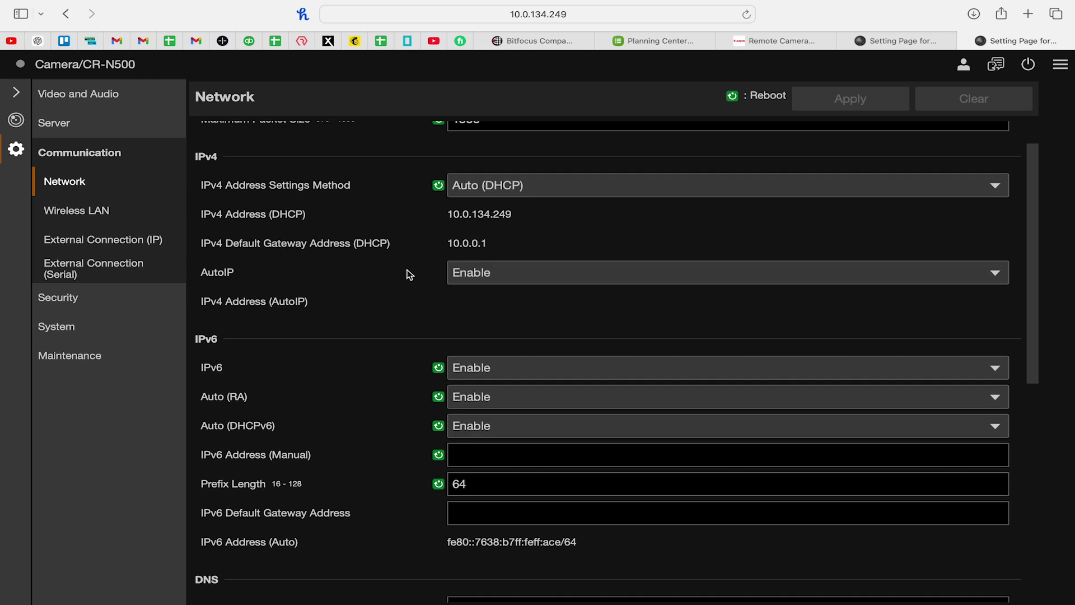
{"action": "scroll", "coordinate": [410, 274], "scroll_direction": "down", "scroll_amount": 1}
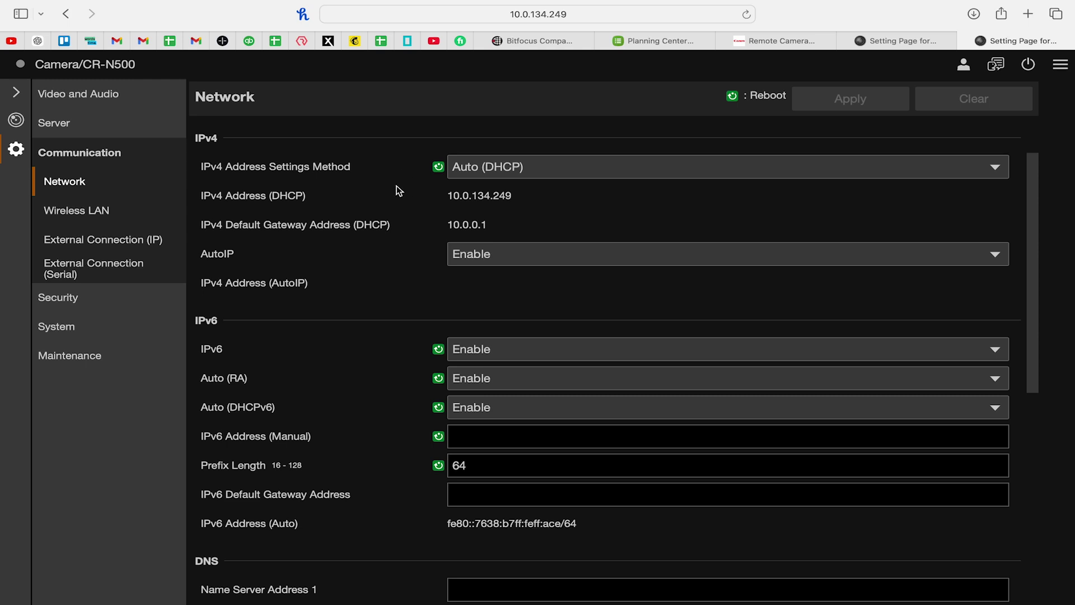
{"action": "scroll", "coordinate": [398, 191], "scroll_direction": "down", "scroll_amount": 9}
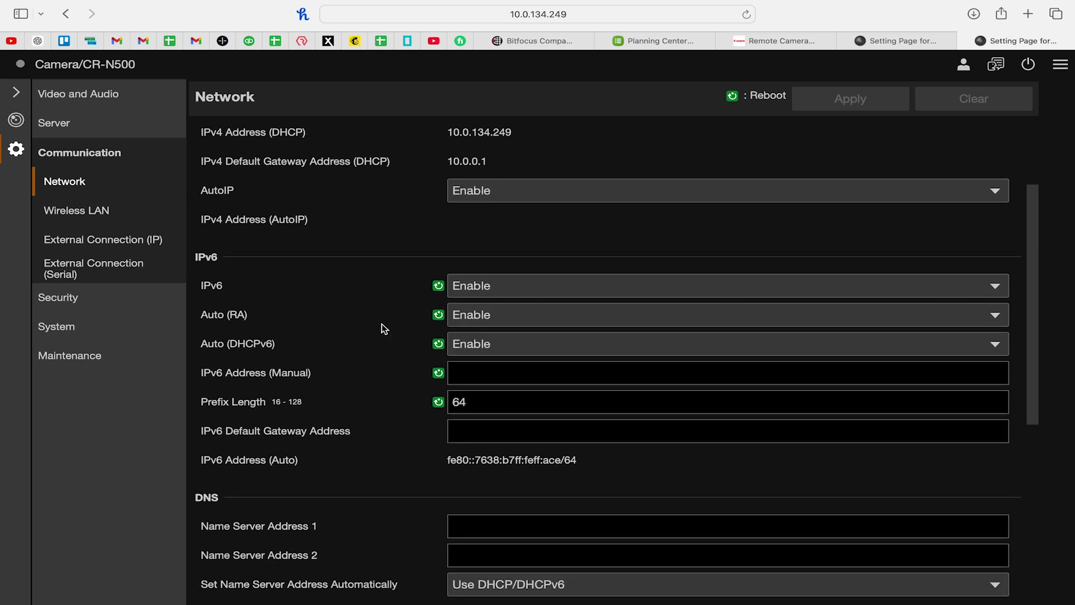
{"action": "scroll", "coordinate": [374, 232], "scroll_direction": "down", "scroll_amount": 9}
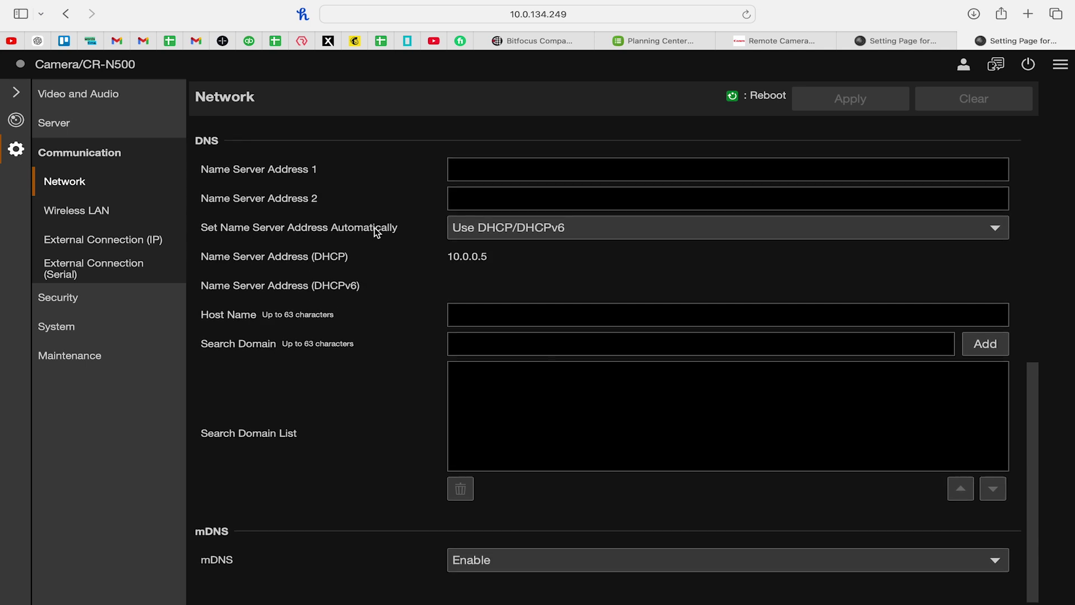
{"action": "left_click", "coordinate": [78, 211]}
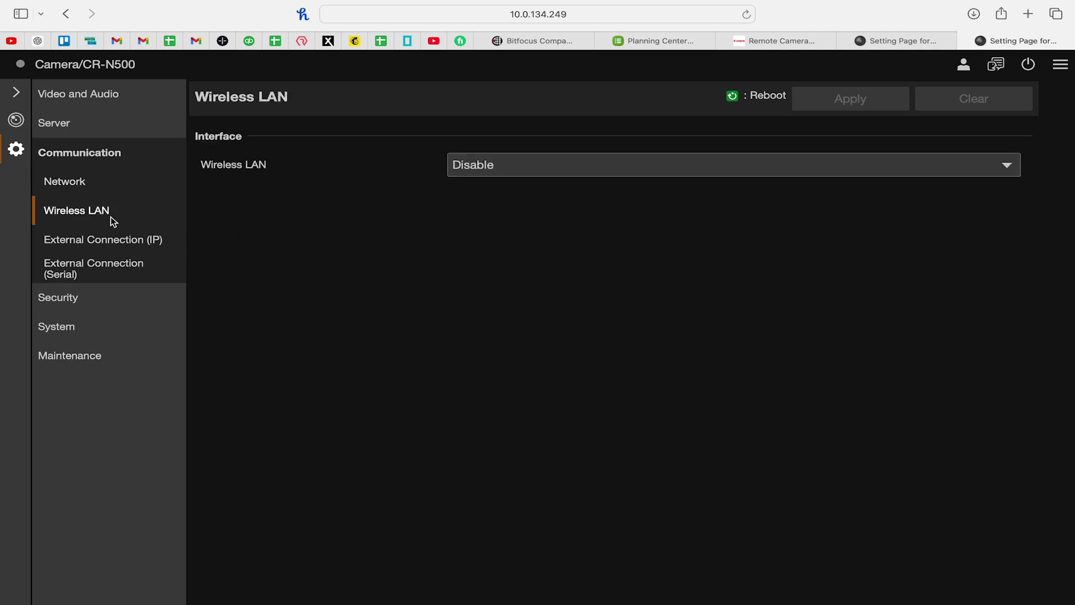
Set Wireless LAN to Enable, then browse External Connection (IP), (Serial) and Security pages
{"action": "left_click", "coordinate": [569, 178]}
{"action": "left_click", "coordinate": [495, 186]}
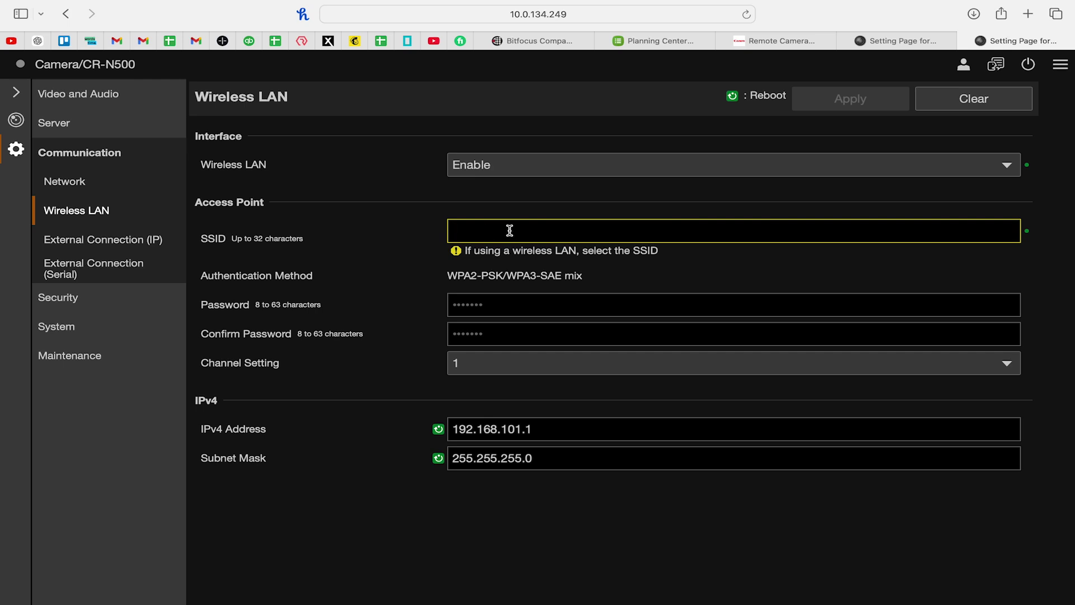
{"action": "left_click", "coordinate": [107, 245]}
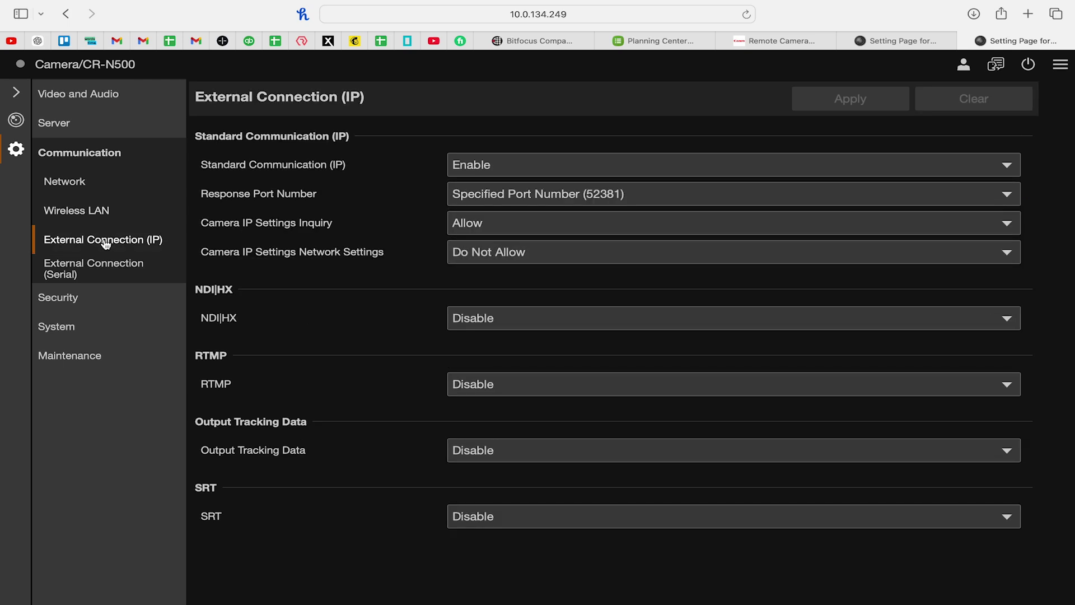
{"action": "left_click", "coordinate": [90, 272]}
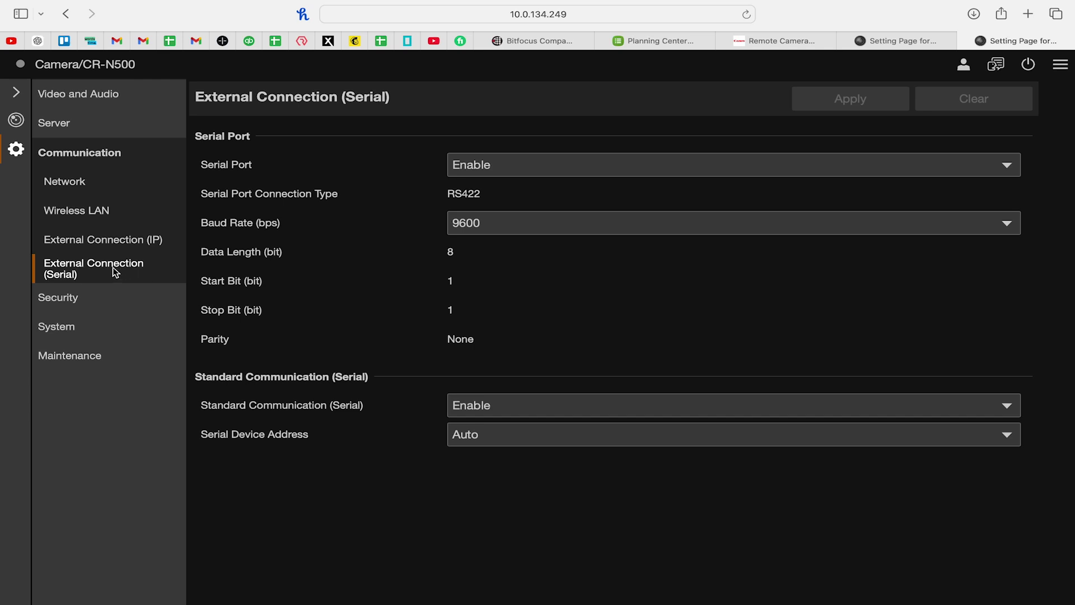
{"action": "left_click", "coordinate": [82, 293]}
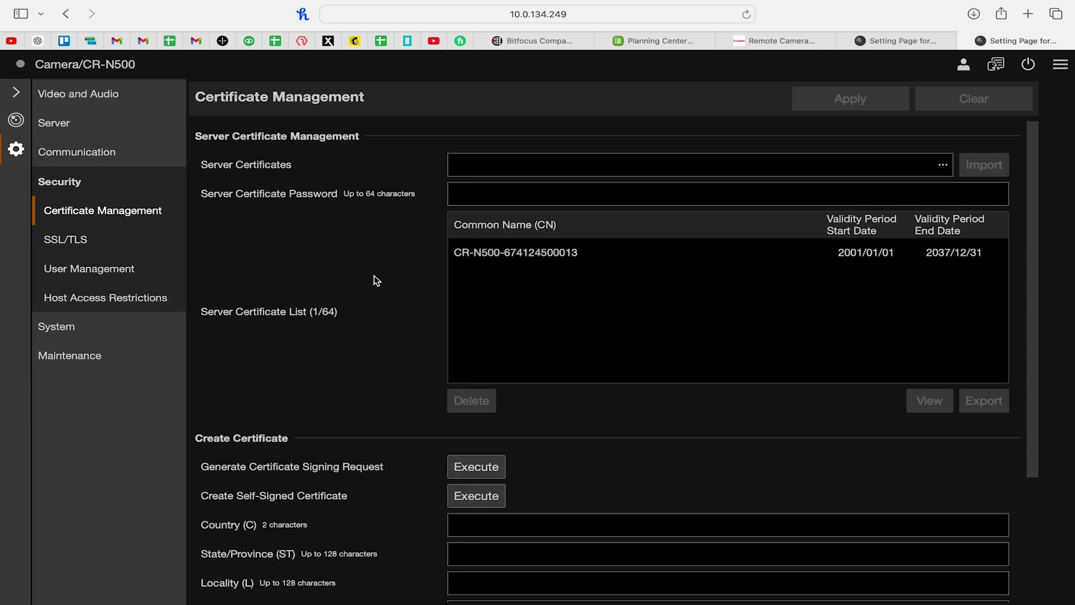
Browse the SSL/TLS, User Management and Host Access Restrictions pages, ending on System > Camera
{"action": "scroll", "coordinate": [372, 279], "scroll_direction": "down", "scroll_amount": 5}
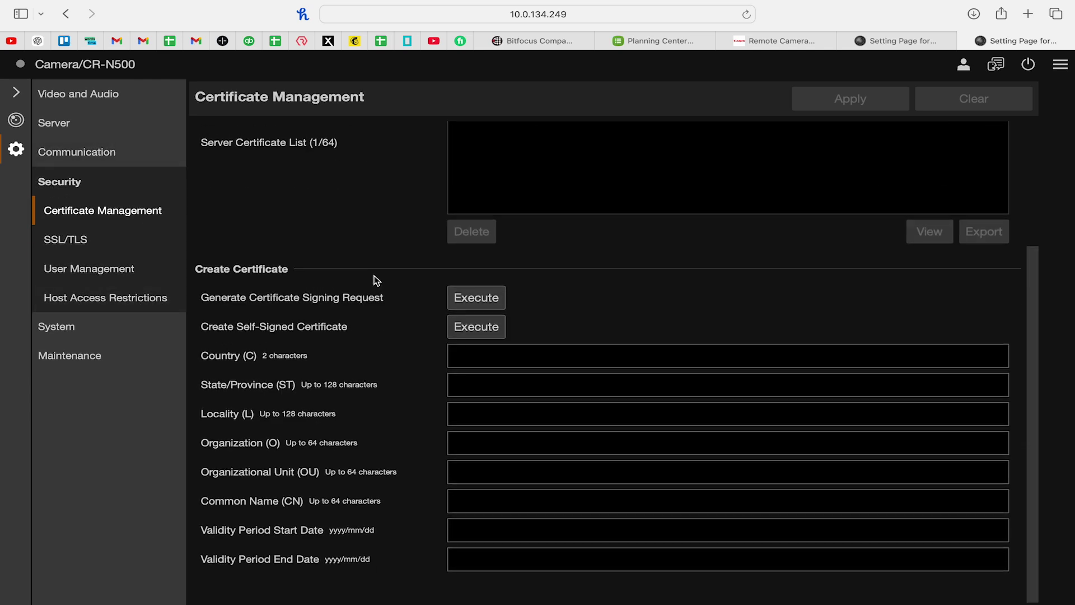
{"action": "scroll", "coordinate": [372, 278], "scroll_direction": "up", "scroll_amount": 5}
{"action": "left_click", "coordinate": [75, 239]}
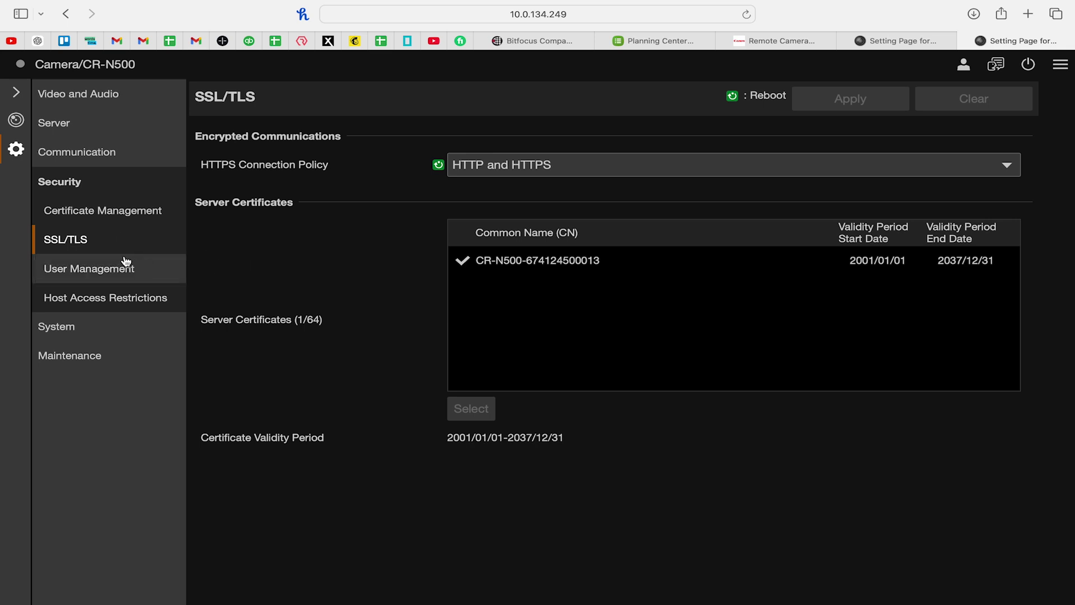
{"action": "left_click", "coordinate": [113, 269]}
{"action": "scroll", "coordinate": [355, 340], "scroll_direction": "down", "scroll_amount": 2}
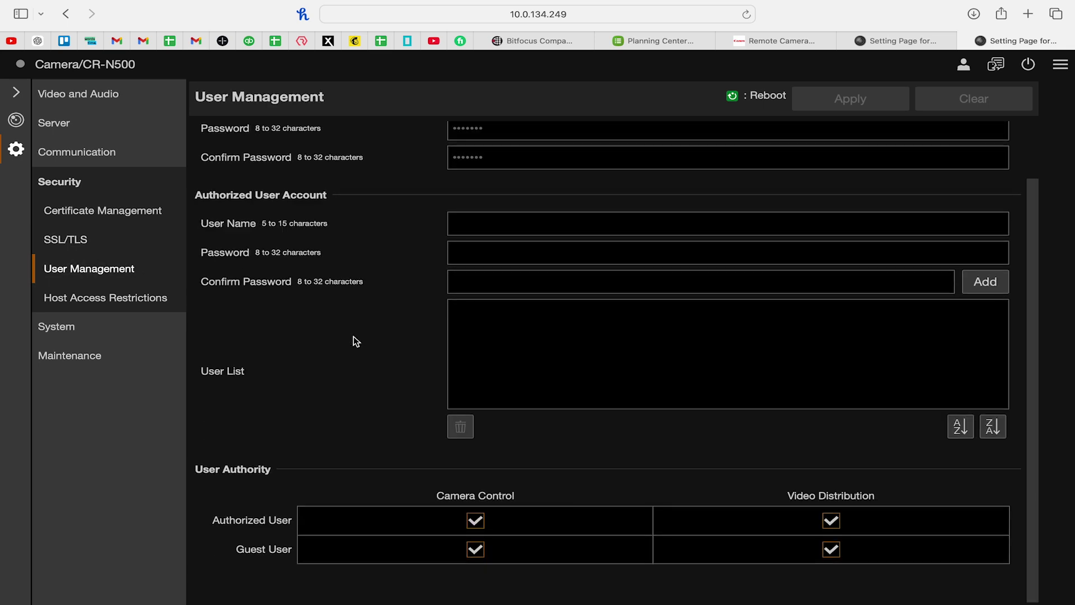
{"action": "scroll", "coordinate": [355, 340], "scroll_direction": "up", "scroll_amount": 2}
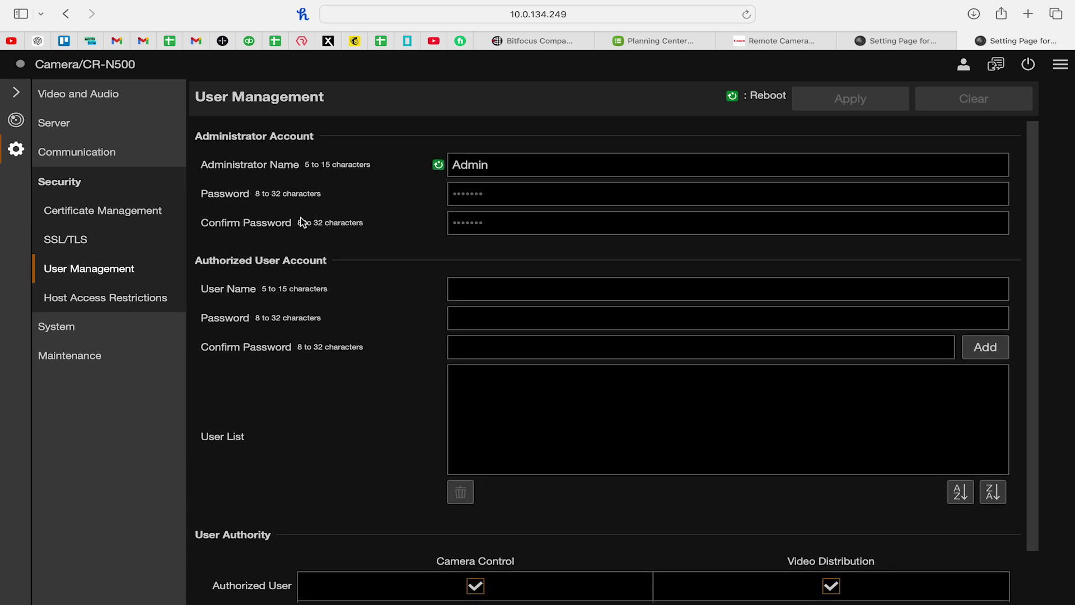
{"action": "scroll", "coordinate": [328, 234], "scroll_direction": "down", "scroll_amount": 2}
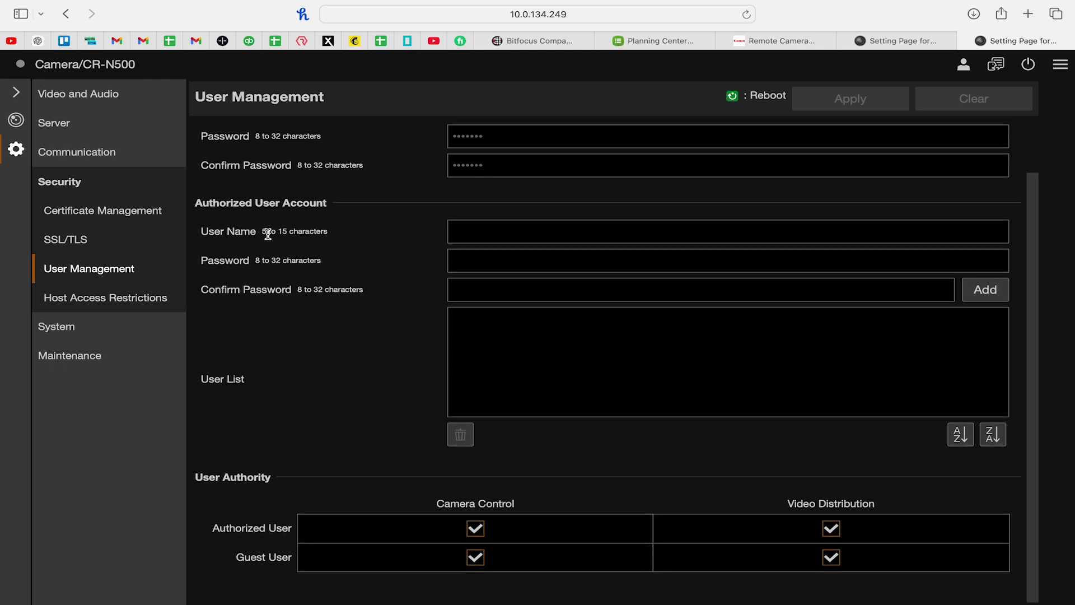
{"action": "left_click", "coordinate": [106, 299]}
{"action": "left_click", "coordinate": [92, 333]}
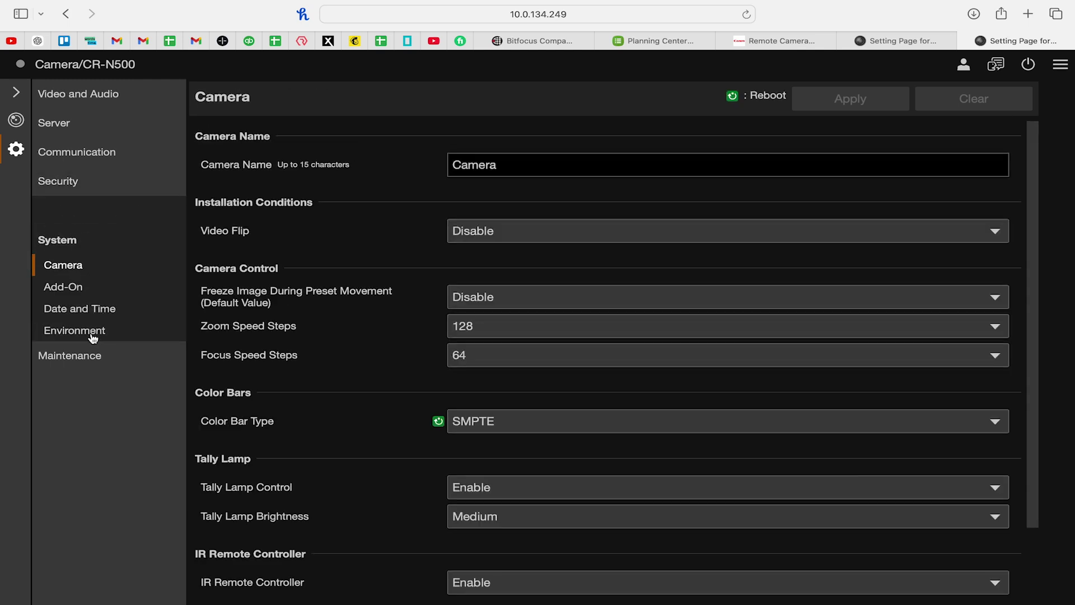
Open the Add-On list and compare the Auto Loop and Auto Tracking add-on details
{"action": "left_click", "coordinate": [114, 266]}
{"action": "scroll", "coordinate": [327, 334], "scroll_direction": "down", "scroll_amount": 1}
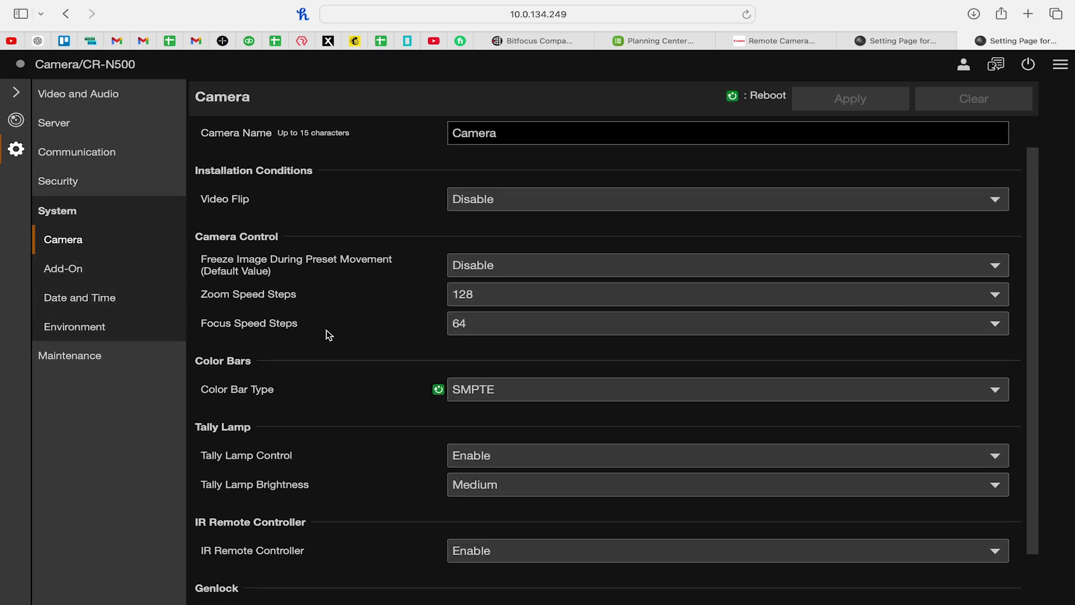
{"action": "scroll", "coordinate": [362, 293], "scroll_direction": "down", "scroll_amount": 1}
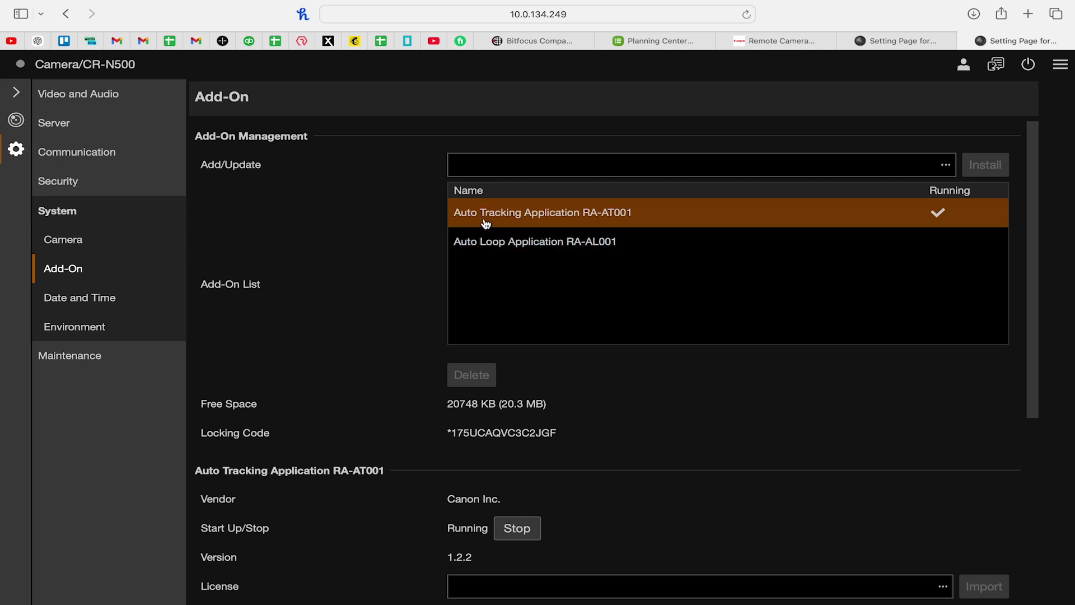
{"action": "left_click", "coordinate": [673, 242]}
{"action": "left_click", "coordinate": [656, 216]}
{"action": "scroll", "coordinate": [652, 271], "scroll_direction": "down", "scroll_amount": 5}
{"action": "scroll", "coordinate": [652, 271], "scroll_direction": "up", "scroll_amount": 2}
Scroll through Auto Loop Application RA-AL001's licence and startup details, then open Date and Time
{"action": "left_click", "coordinate": [629, 199]}
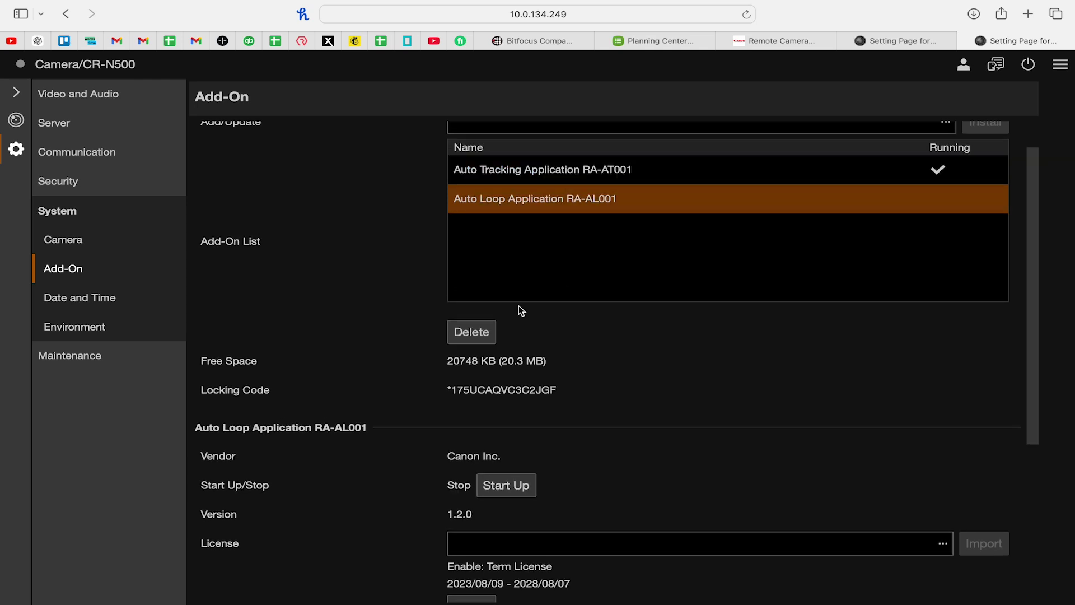
{"action": "scroll", "coordinate": [332, 317], "scroll_direction": "down", "scroll_amount": 5}
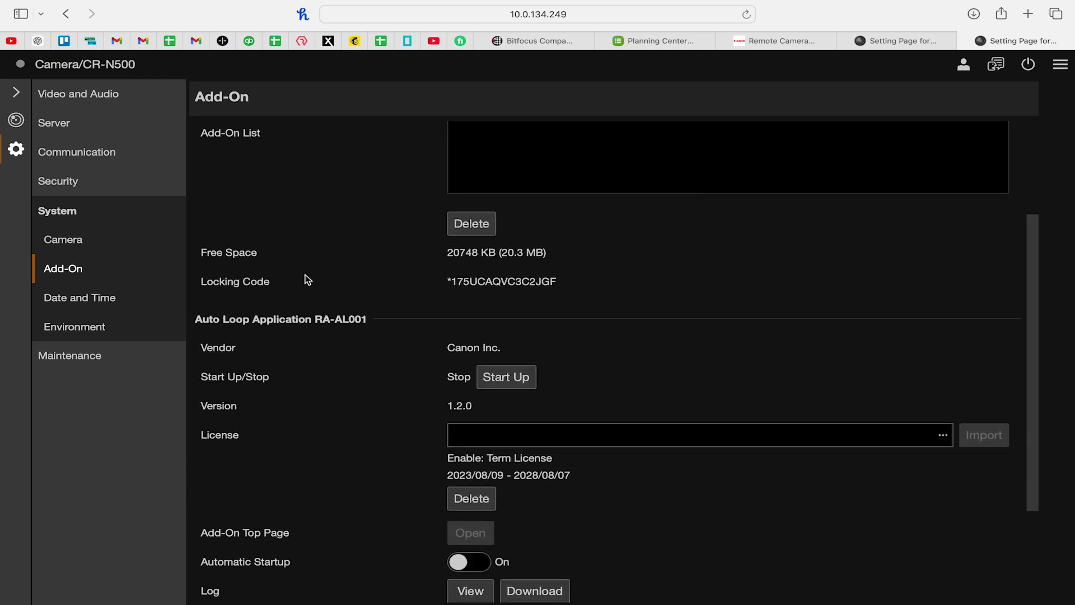
{"action": "scroll", "coordinate": [308, 278], "scroll_direction": "down", "scroll_amount": 5}
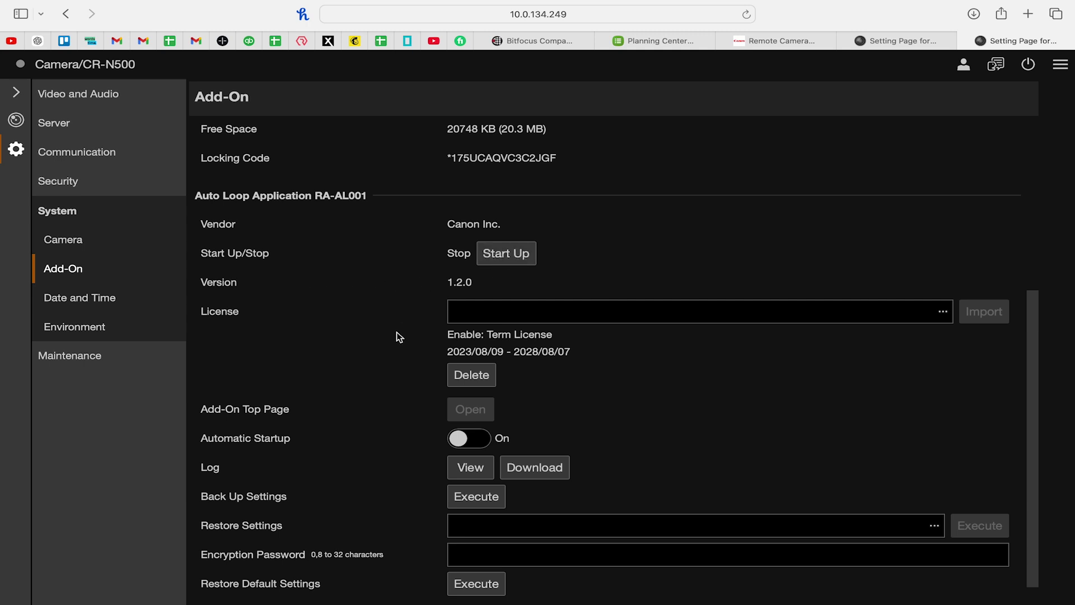
{"action": "scroll", "coordinate": [397, 331], "scroll_direction": "down", "scroll_amount": 1}
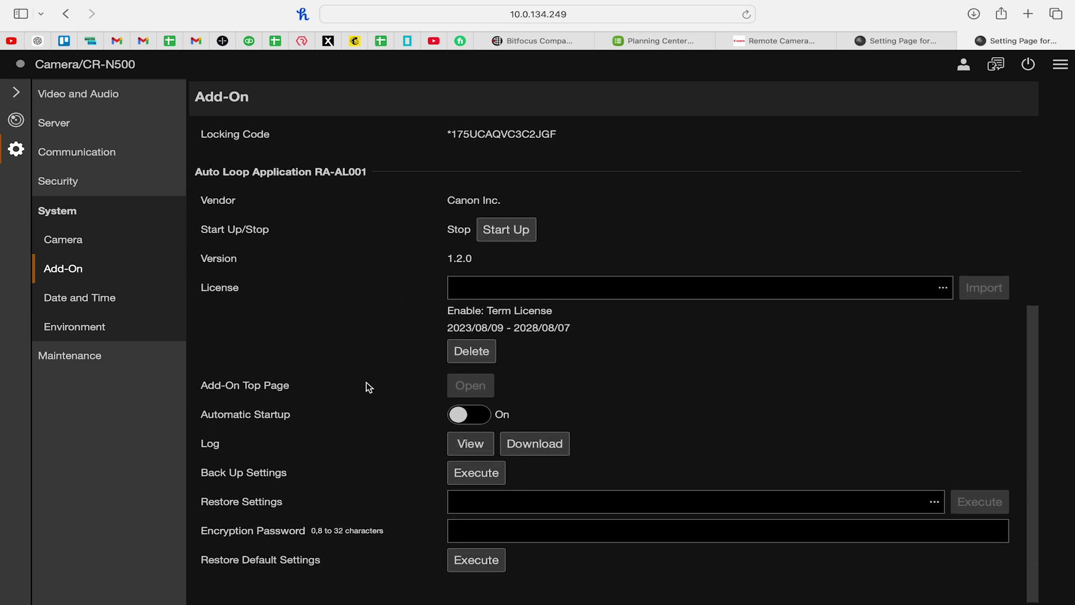
{"action": "scroll", "coordinate": [364, 381], "scroll_direction": "up", "scroll_amount": 1}
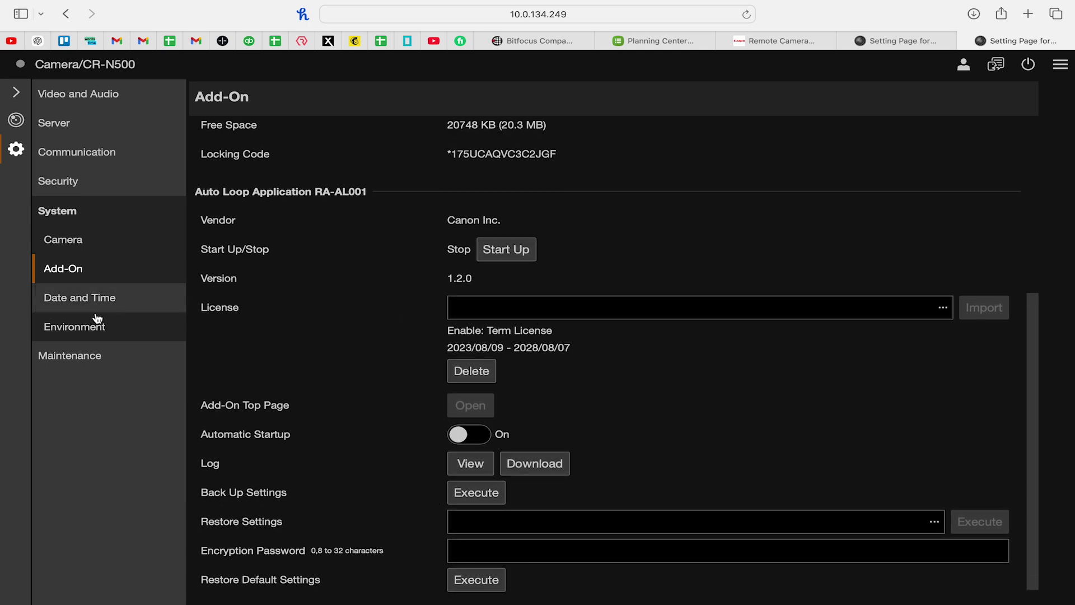
{"action": "left_click", "coordinate": [77, 301]}
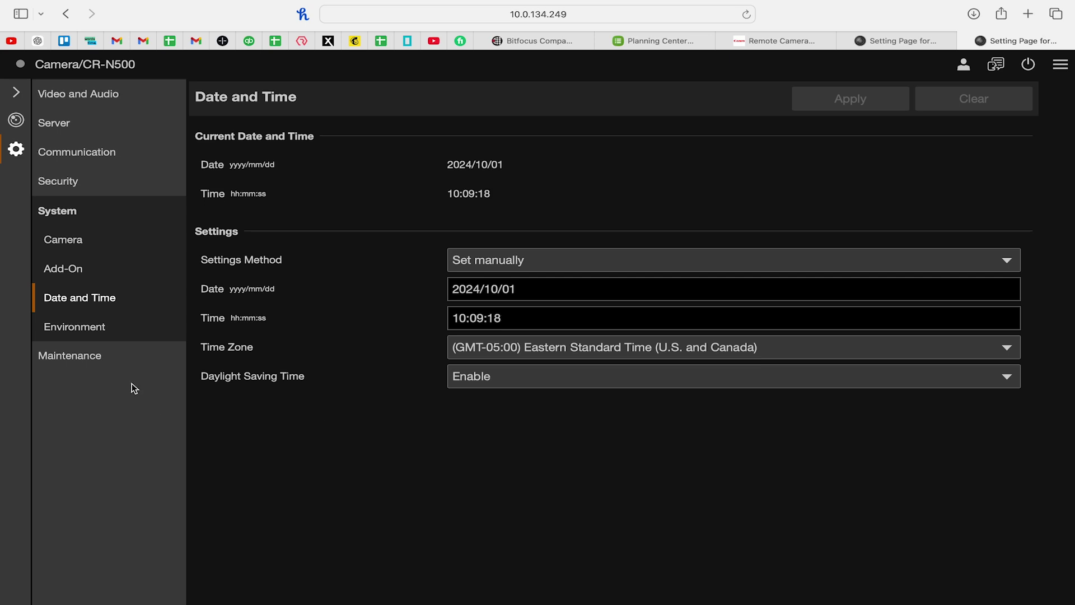
Browse the Environment, Maintenance, Backup/Restore and Update Firmware pages, ending on the System and Error Log page
{"action": "left_click", "coordinate": [86, 328]}
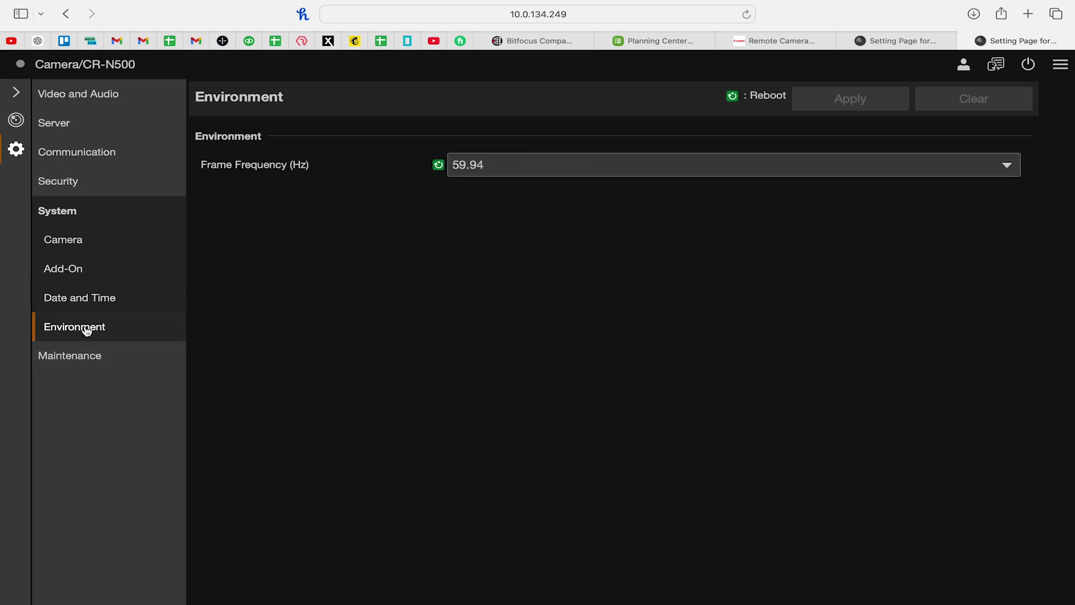
{"action": "left_click", "coordinate": [70, 362]}
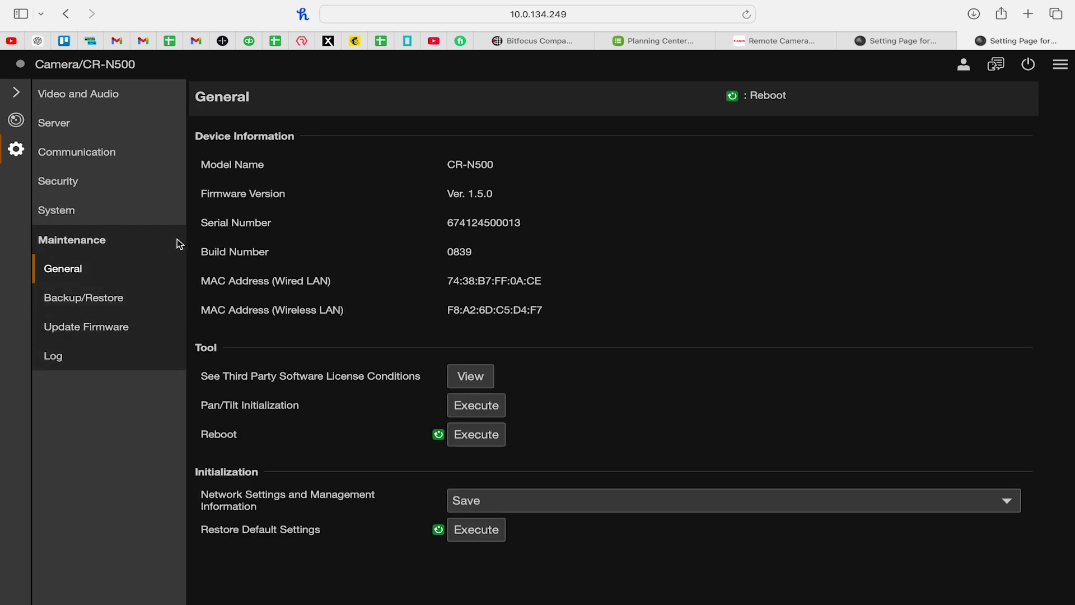
{"action": "left_click", "coordinate": [89, 303]}
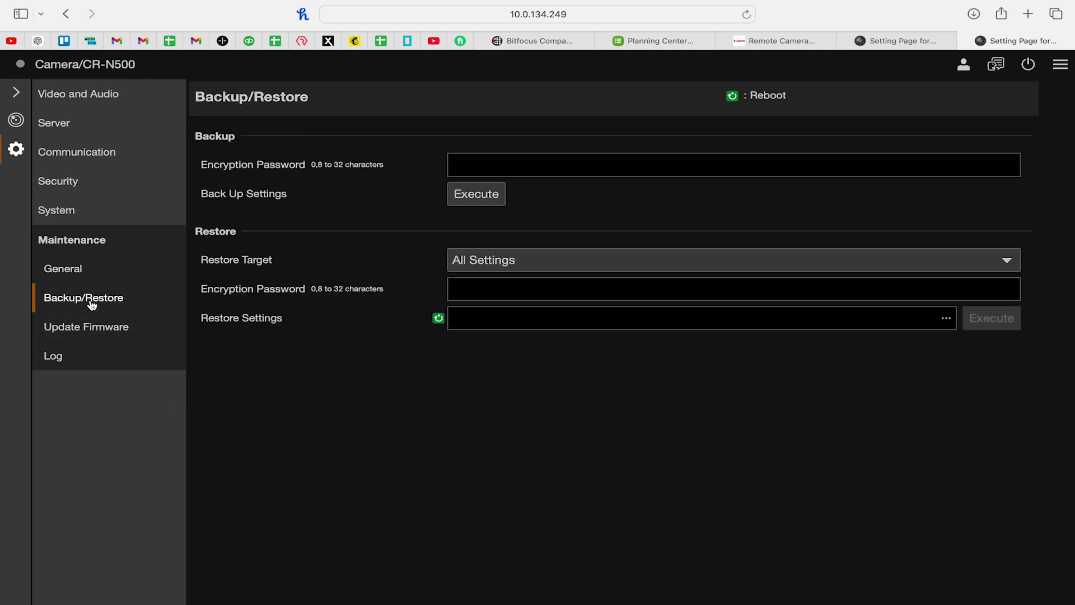
{"action": "left_click", "coordinate": [109, 328]}
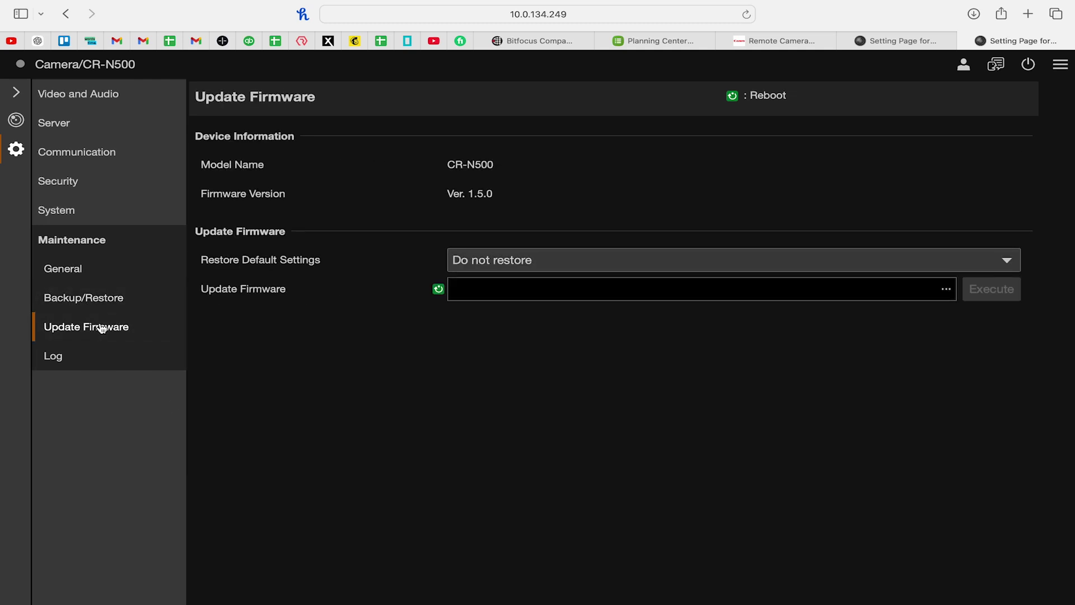
{"action": "left_click", "coordinate": [100, 357]}
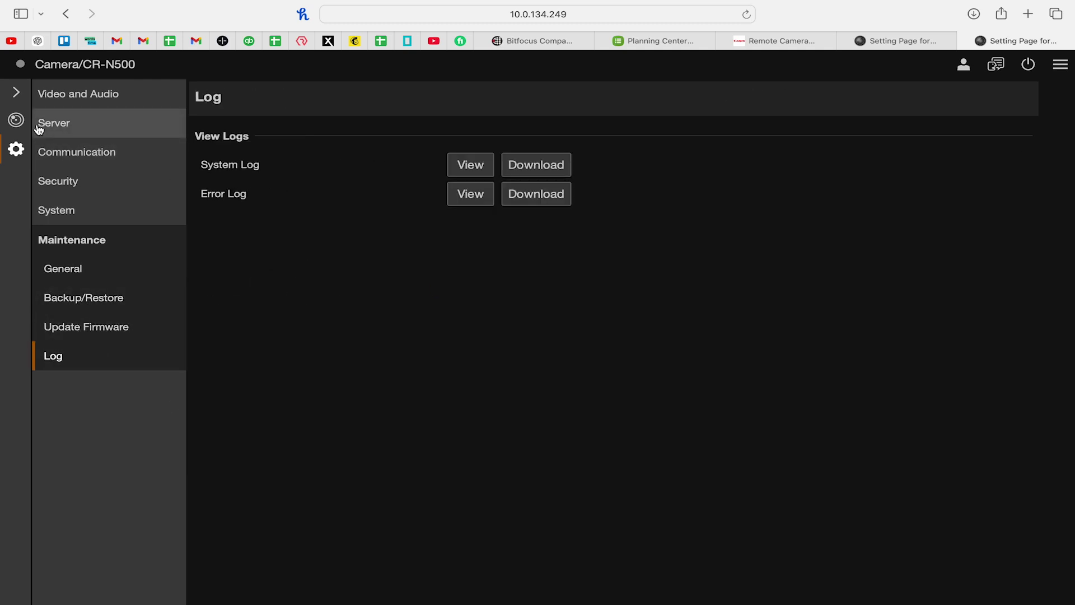